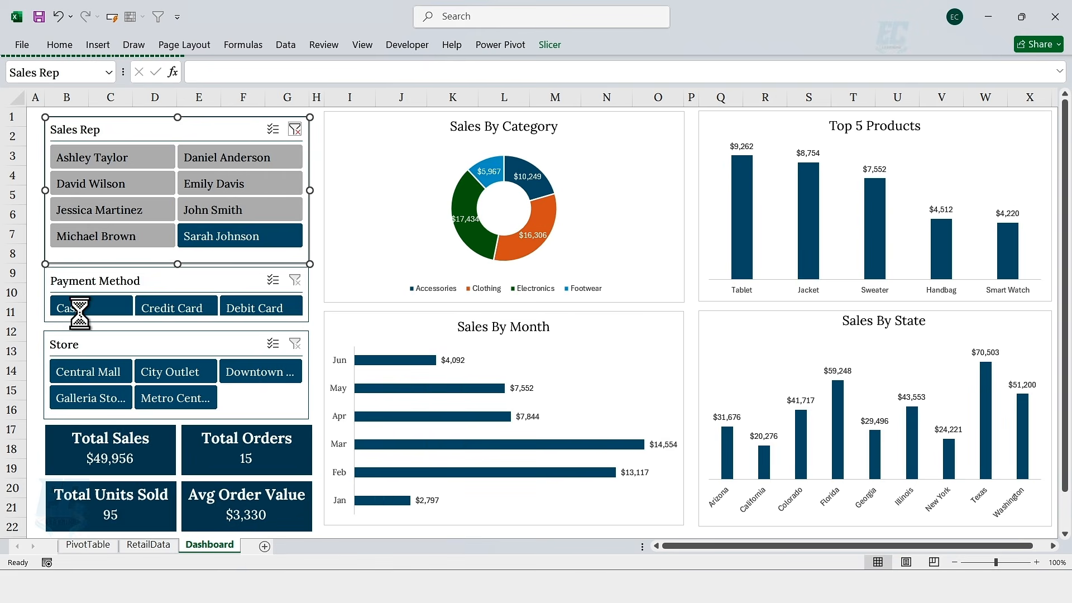
Filter the dashboard by Cash, Credit Card and Debit Card in turn, and clear the Payment Method filter
{"action": "left_click", "coordinate": [92, 307]}
{"action": "left_click", "coordinate": [194, 309]}
{"action": "left_click", "coordinate": [242, 307]}
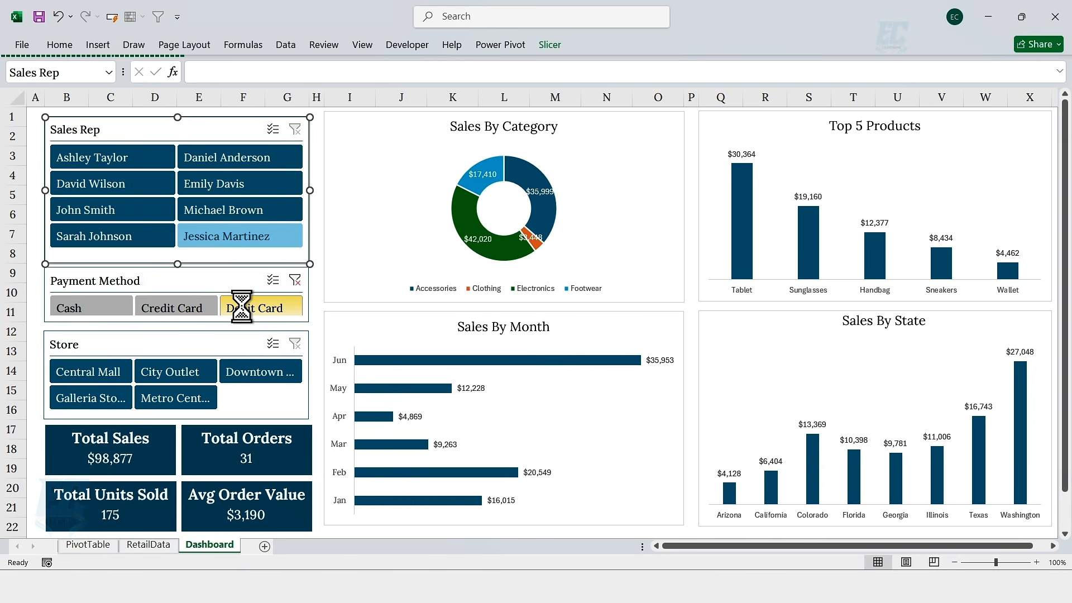
{"action": "left_click", "coordinate": [295, 280]}
Filter the dashboard by each store in turn, from Central Mall to Galleria Store, and clear the Store filter
{"action": "left_click", "coordinate": [88, 371]}
{"action": "left_click", "coordinate": [162, 371]}
{"action": "left_click", "coordinate": [243, 373]}
{"action": "left_click", "coordinate": [170, 397]}
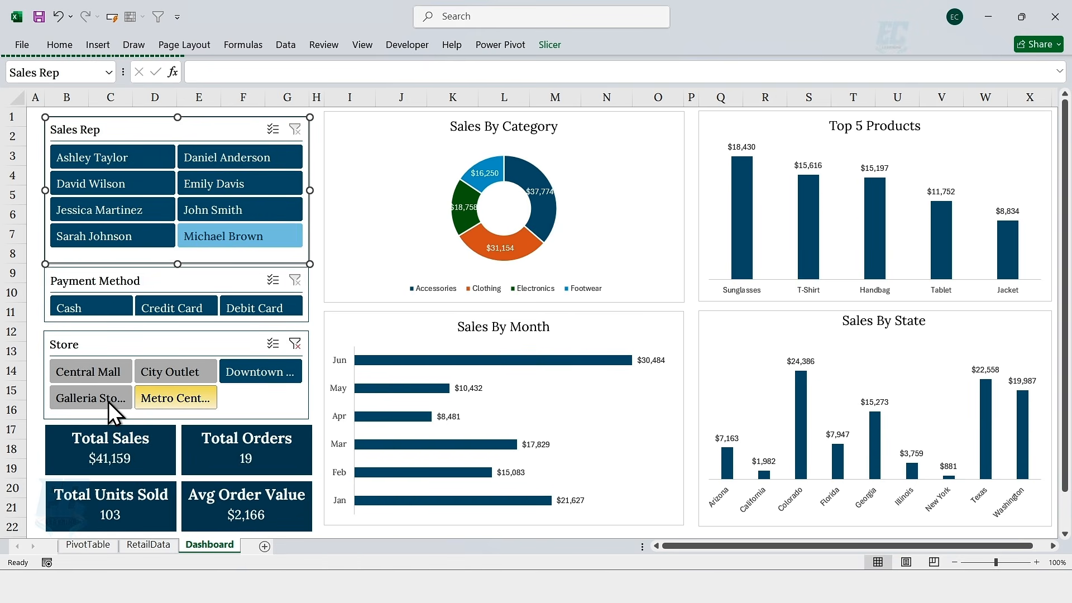
{"action": "left_click", "coordinate": [105, 398]}
{"action": "left_click", "coordinate": [294, 342]}
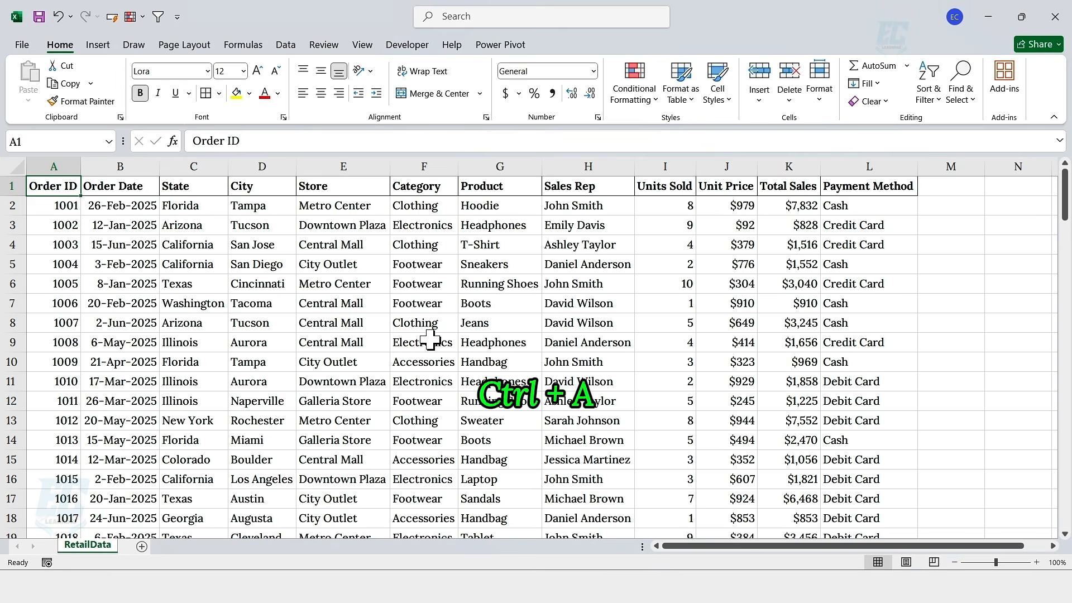
Convert the whole retail data range A1:L121 into a table with headers
{"action": "key", "text": "ctrl+a"}
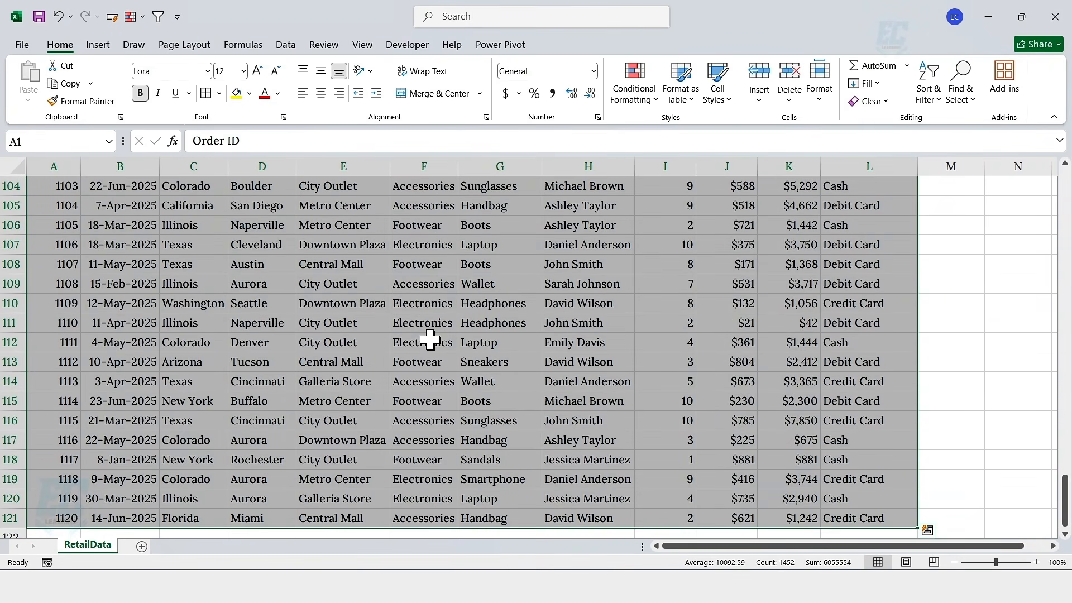
{"action": "key", "text": "ctrl+t"}
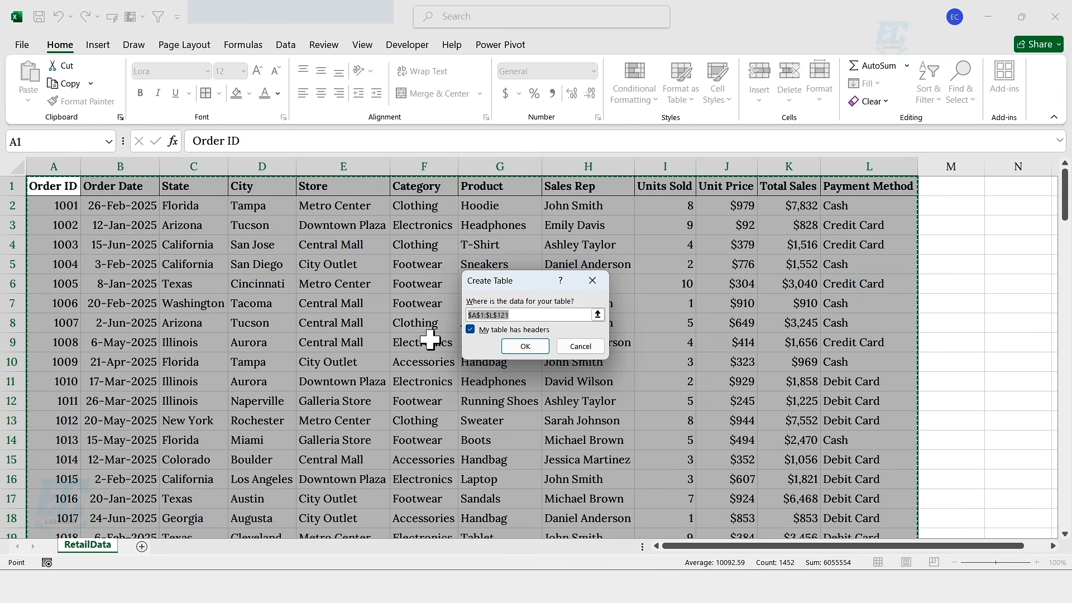
{"action": "left_click", "coordinate": [472, 333]}
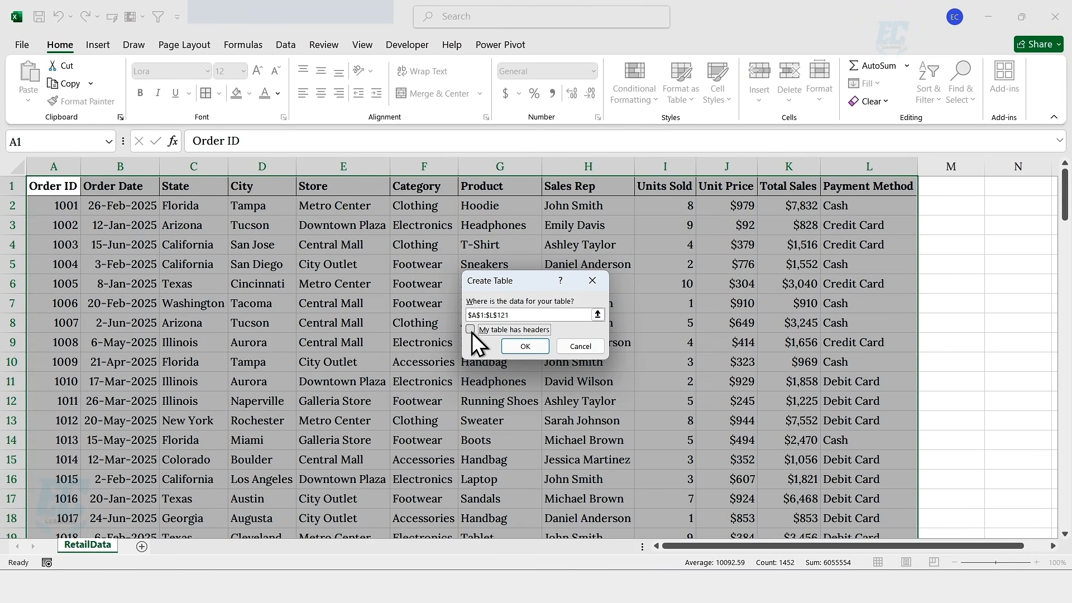
{"action": "left_click", "coordinate": [472, 332]}
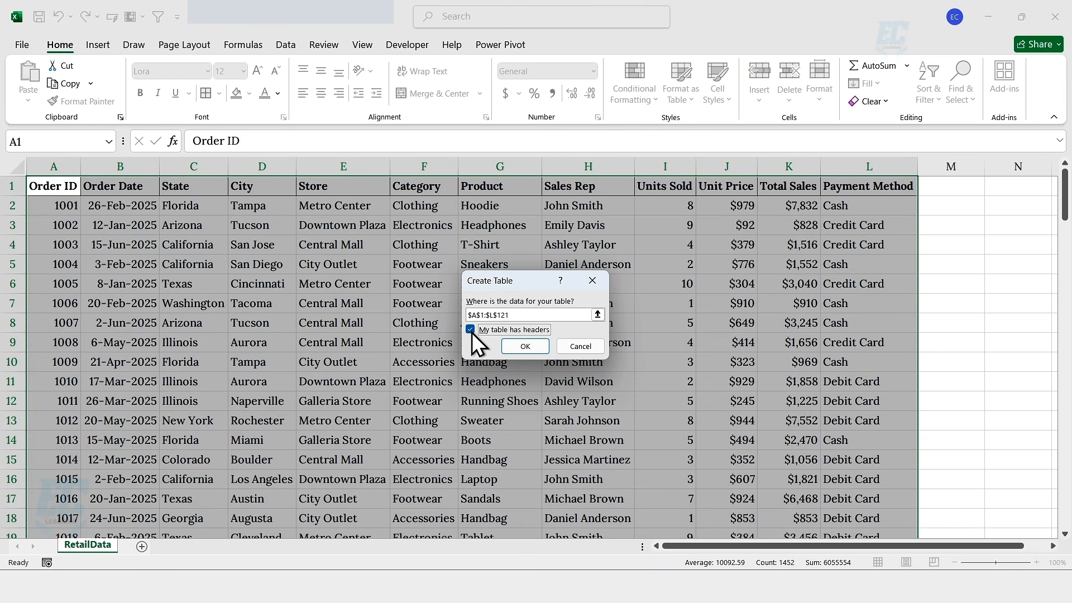
{"action": "left_click", "coordinate": [517, 348]}
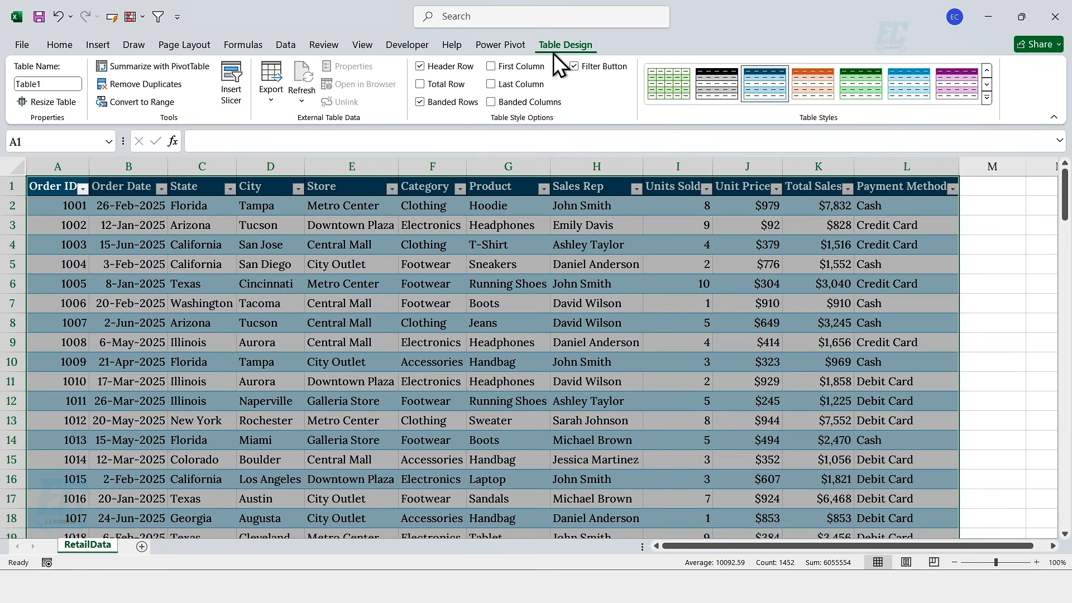
Name the new table RetailData
{"action": "left_click", "coordinate": [49, 83]}
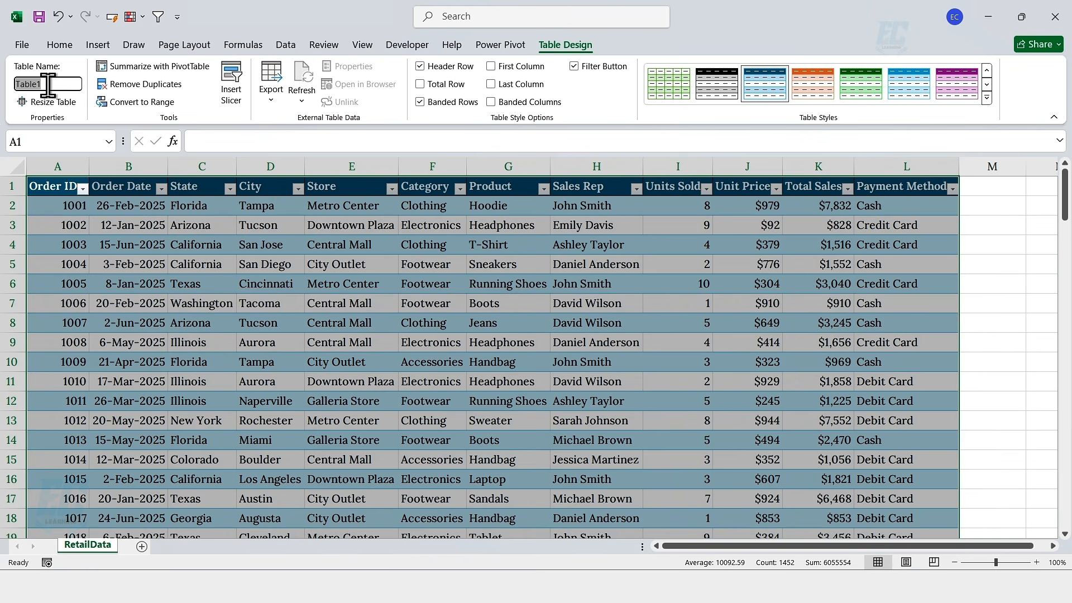
{"action": "type", "text": "RetailData"}
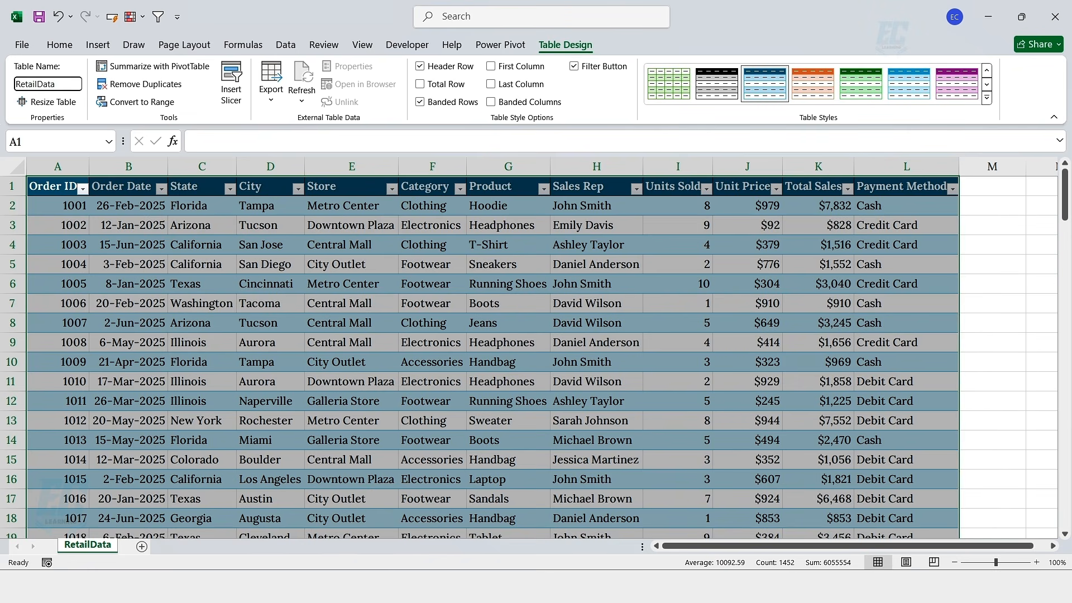
{"action": "key", "text": "Return"}
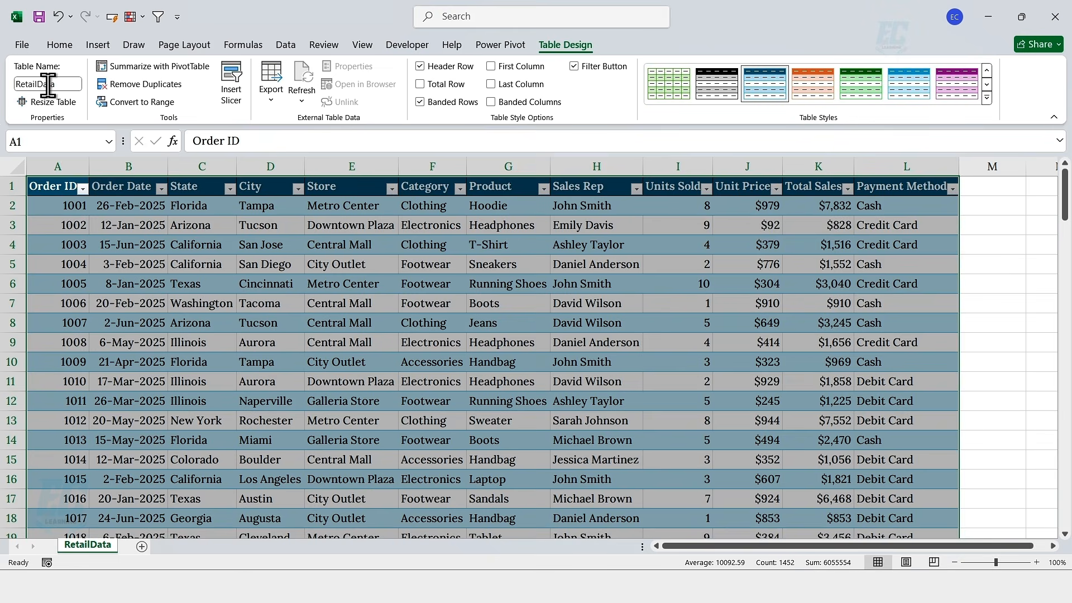
{"action": "left_click", "coordinate": [249, 226]}
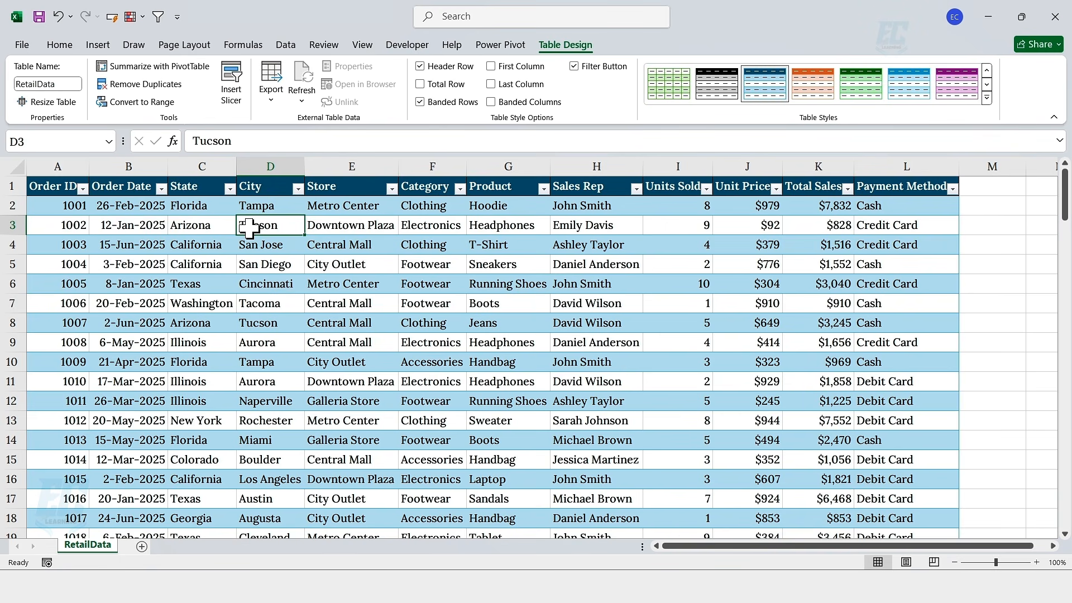
Add a new worksheet named Dashboard and turn off its gridlines
{"action": "left_click", "coordinate": [142, 547]}
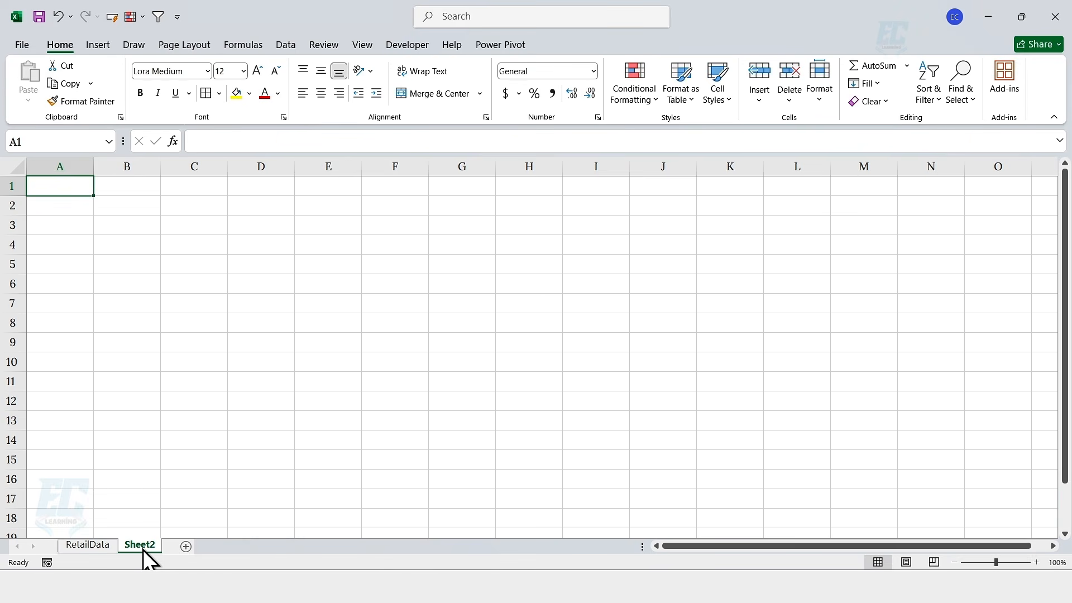
{"action": "right_click", "coordinate": [143, 550]}
{"action": "left_click", "coordinate": [192, 396]}
{"action": "type", "text": "D"}
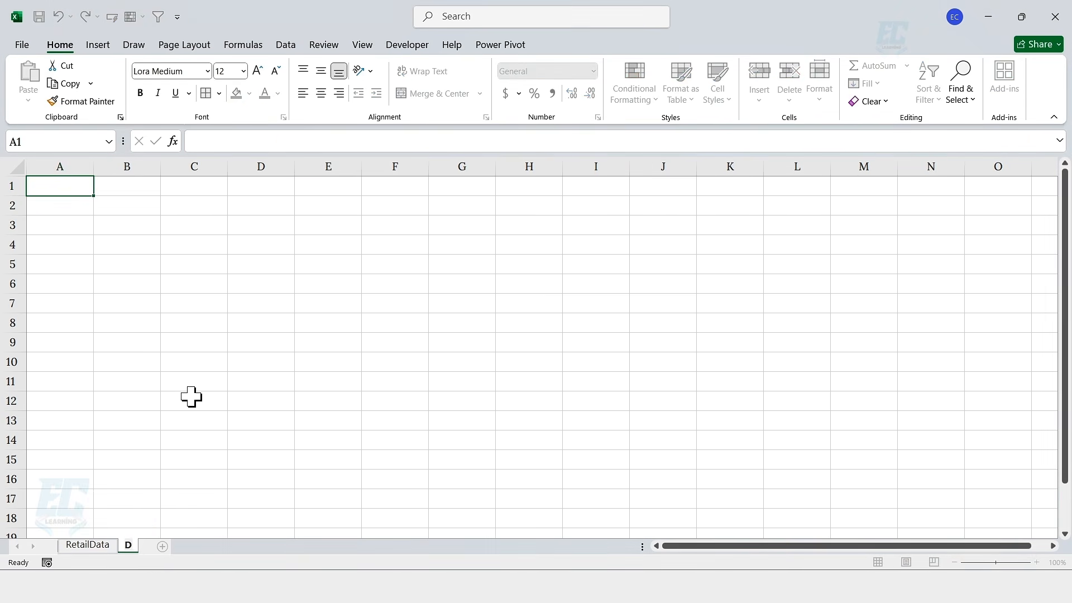
{"action": "type", "text": "ashboard"}
{"action": "key", "text": "Return"}
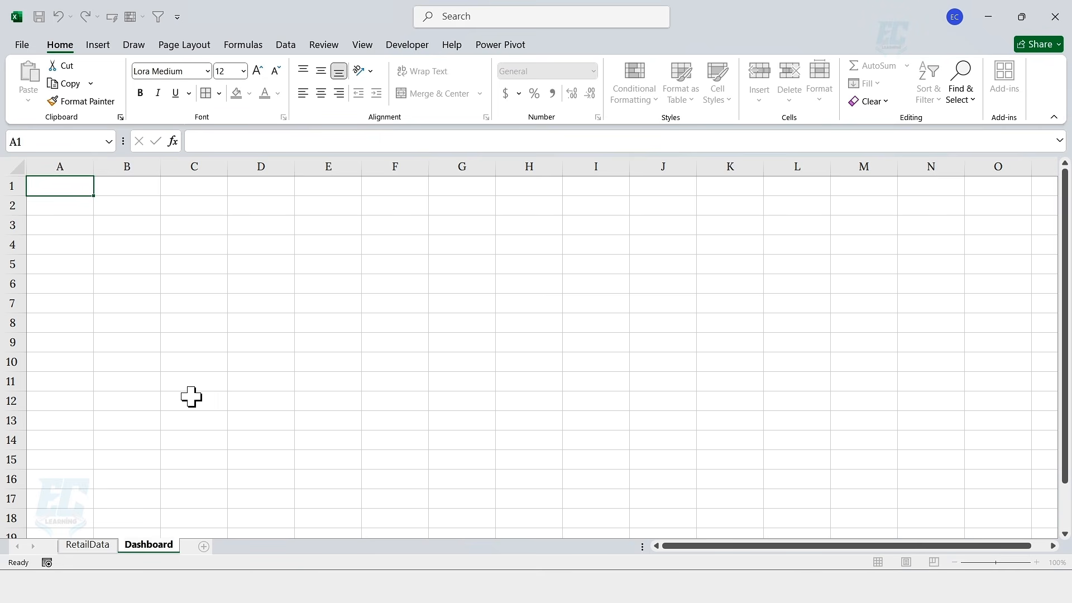
{"action": "left_click", "coordinate": [358, 47]}
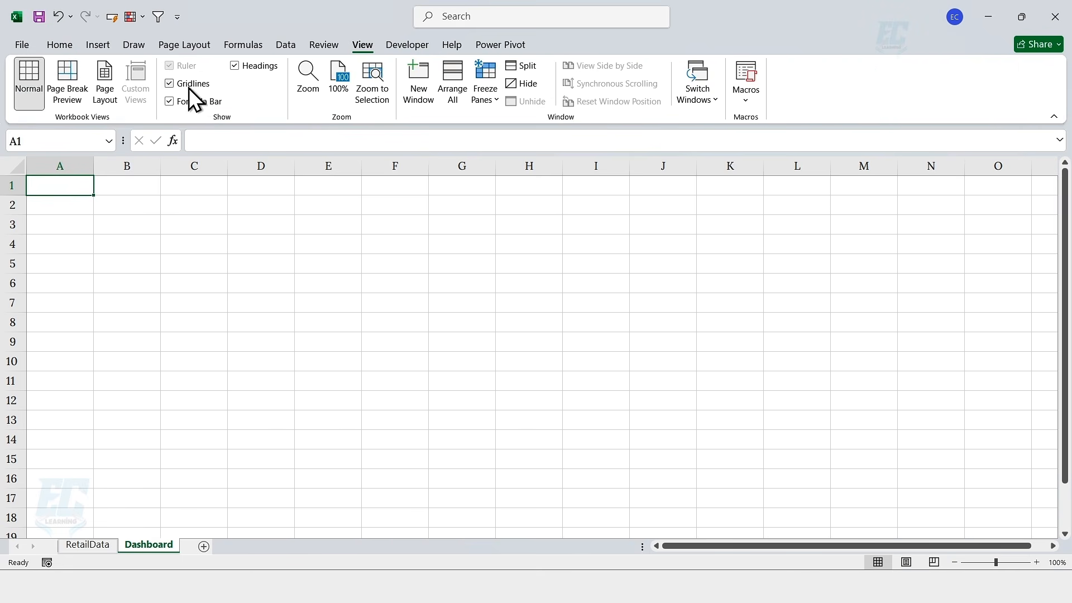
{"action": "left_click", "coordinate": [170, 84]}
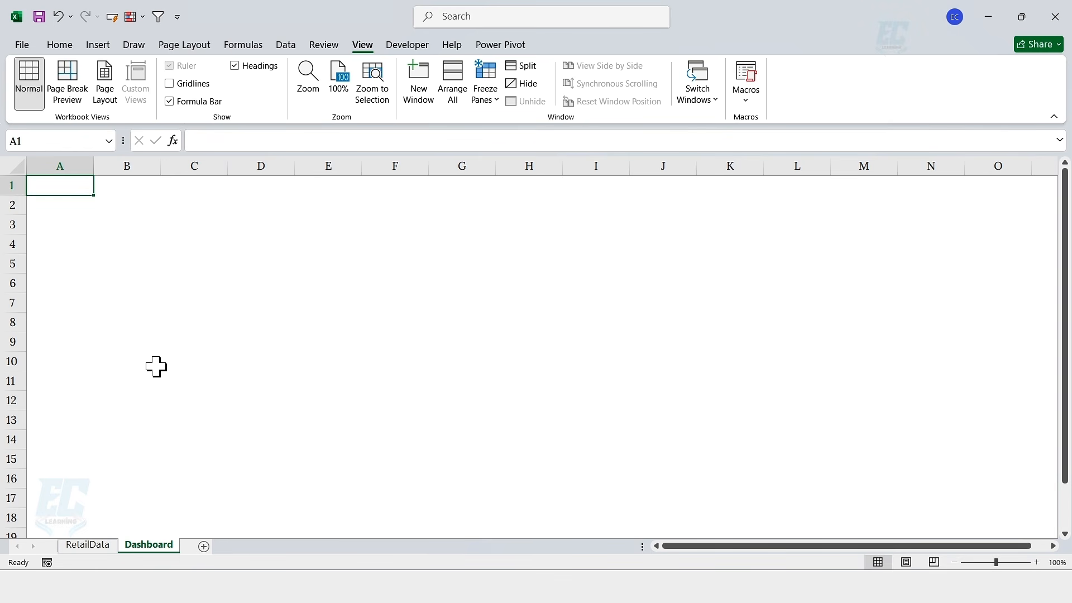
Insert a PivotTable based on the RetailData table on a new worksheet
{"action": "left_click", "coordinate": [106, 550]}
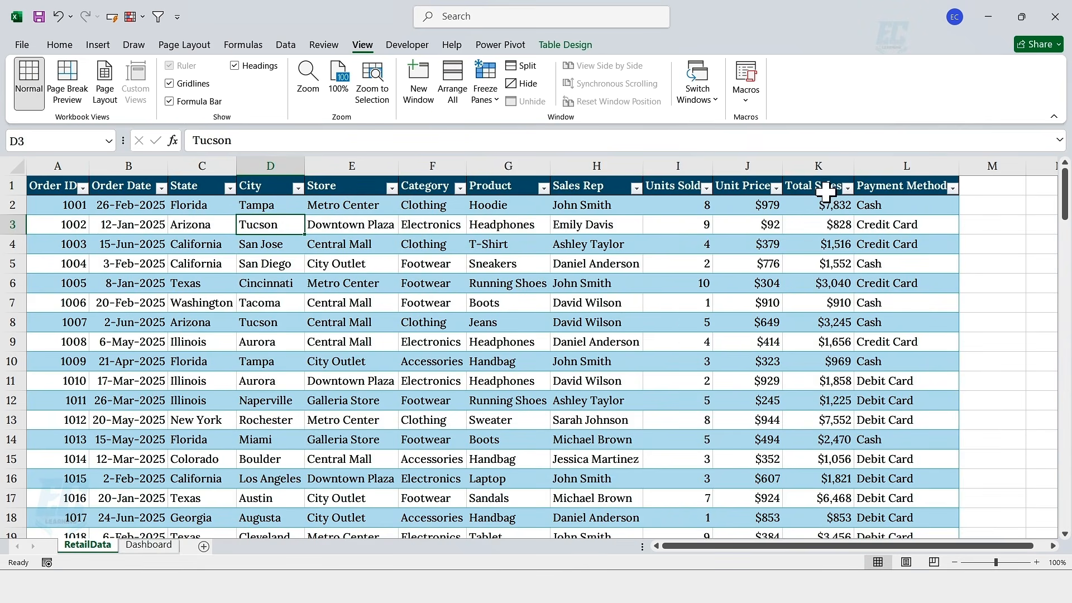
{"action": "left_click", "coordinate": [823, 167]}
{"action": "left_click", "coordinate": [438, 166]}
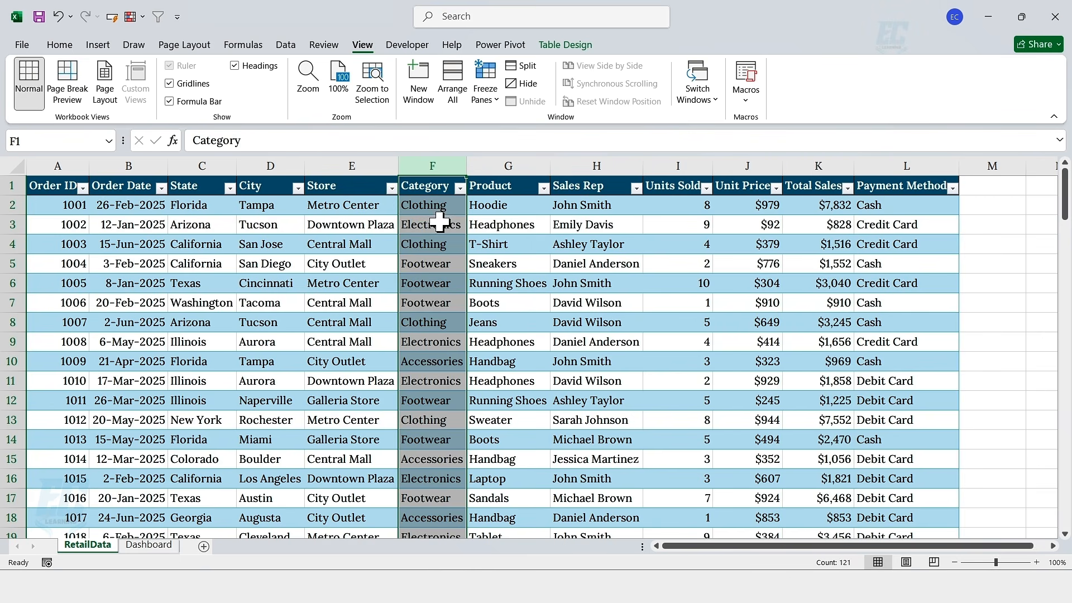
{"action": "left_click", "coordinate": [440, 225]}
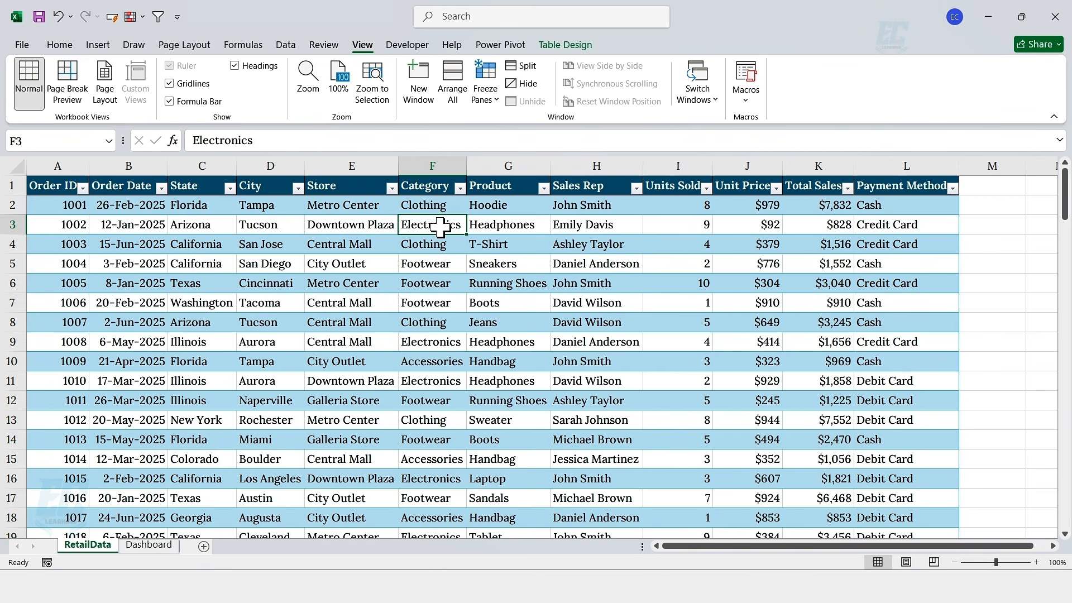
{"action": "left_click", "coordinate": [99, 47]}
{"action": "left_click", "coordinate": [35, 69]}
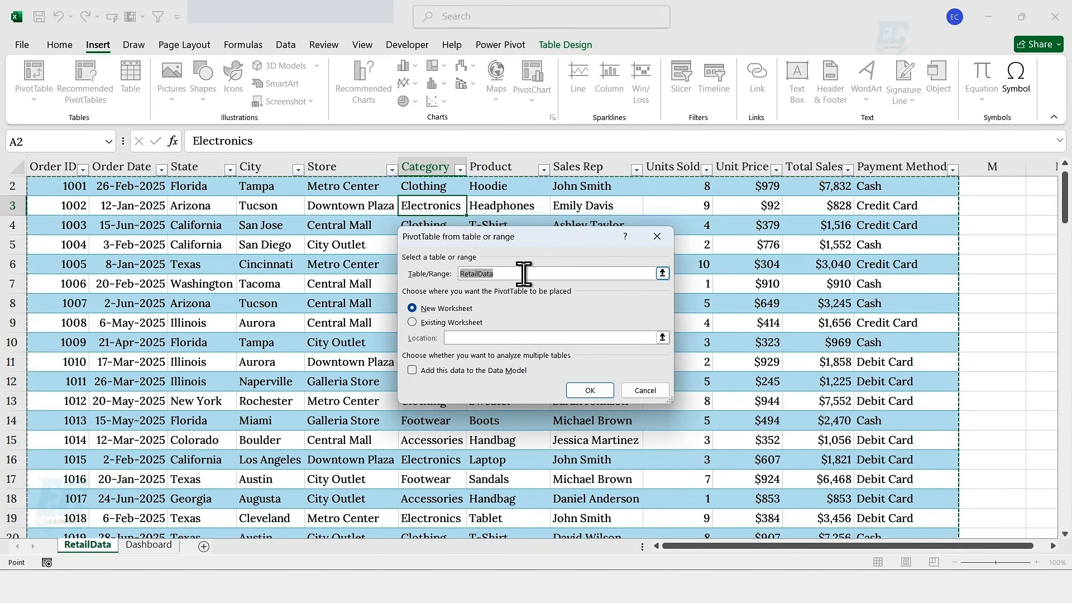
{"action": "left_click", "coordinate": [522, 273]}
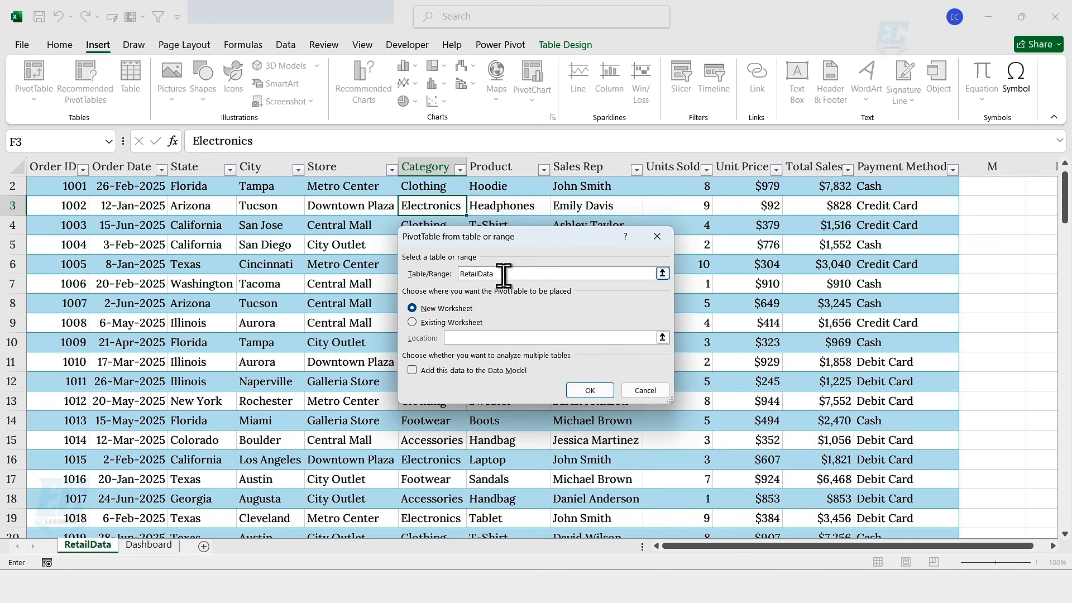
{"action": "left_click_drag", "start_coordinate": [502, 274], "coordinate": [443, 276]}
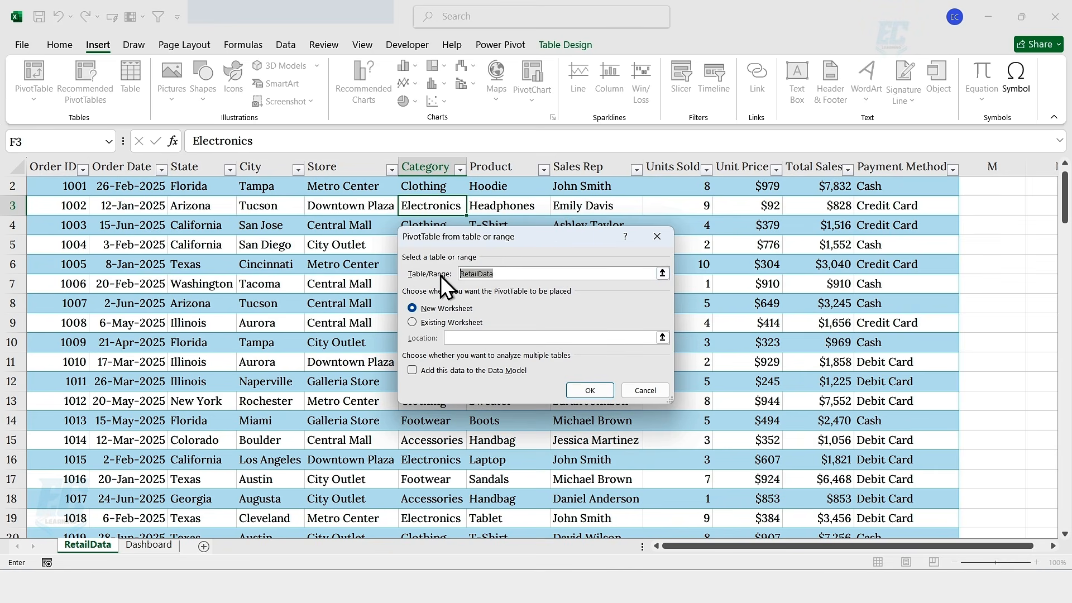
{"action": "left_click", "coordinate": [412, 309]}
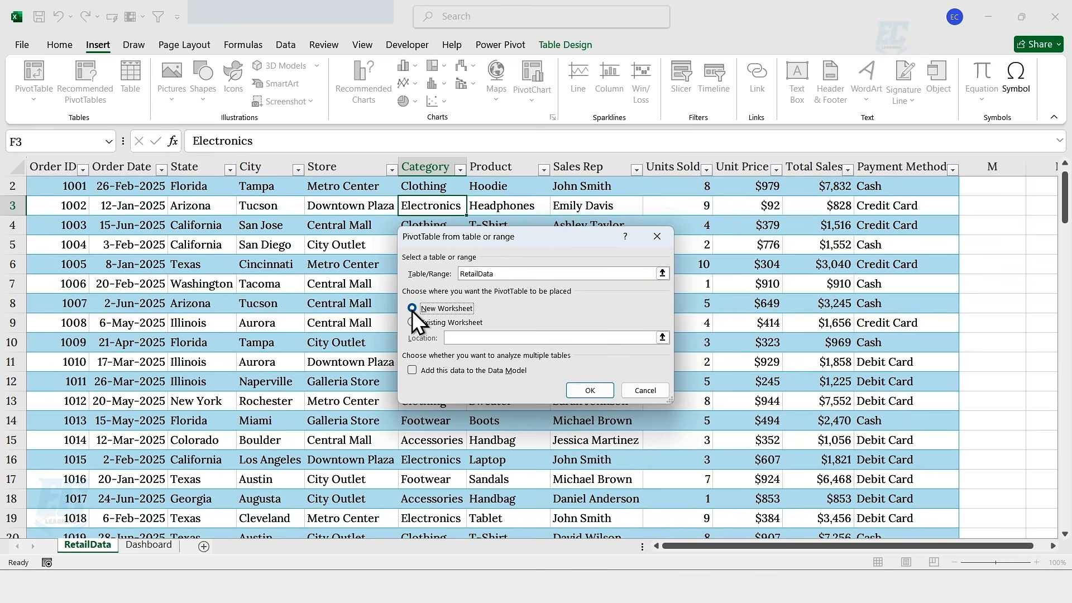
{"action": "left_click", "coordinate": [578, 392]}
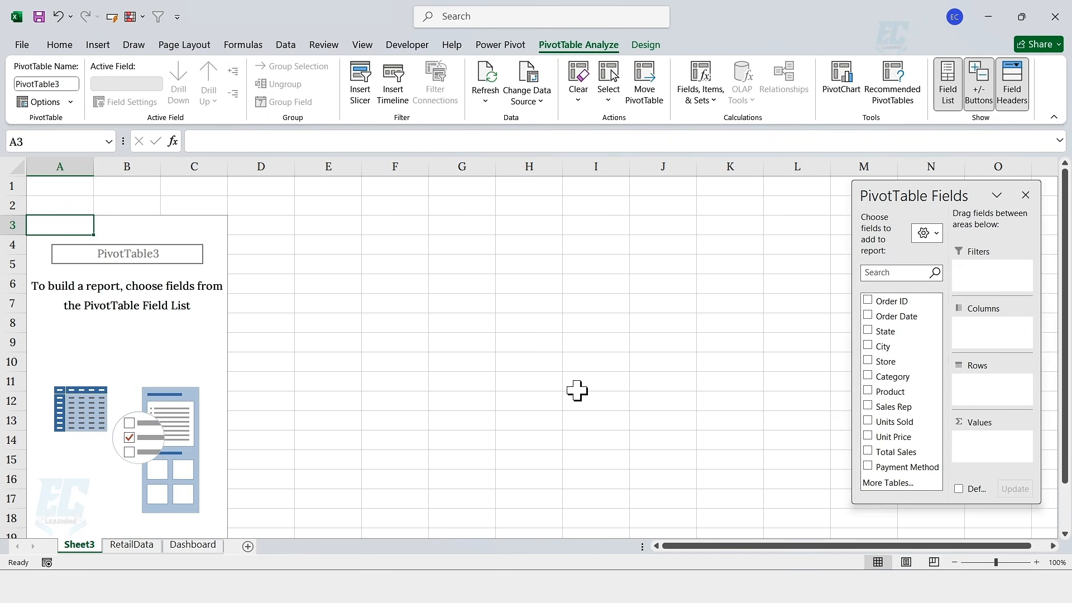
Rename the new sheet holding the empty PivotTable as PivotTable
{"action": "right_click", "coordinate": [88, 545]}
{"action": "left_click", "coordinate": [120, 385]}
{"action": "type", "text": "PivotTable"}
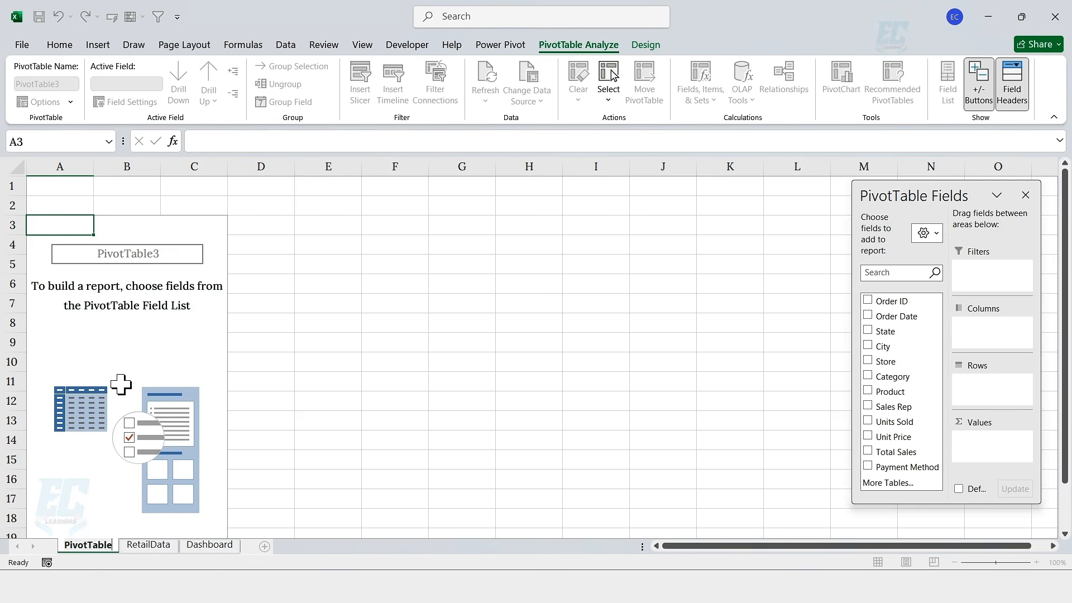
{"action": "key", "text": "Return"}
Build the PivotTable with Category as rows and the sum of Total Sales as values
{"action": "left_click_drag", "start_coordinate": [891, 378], "coordinate": [968, 391]}
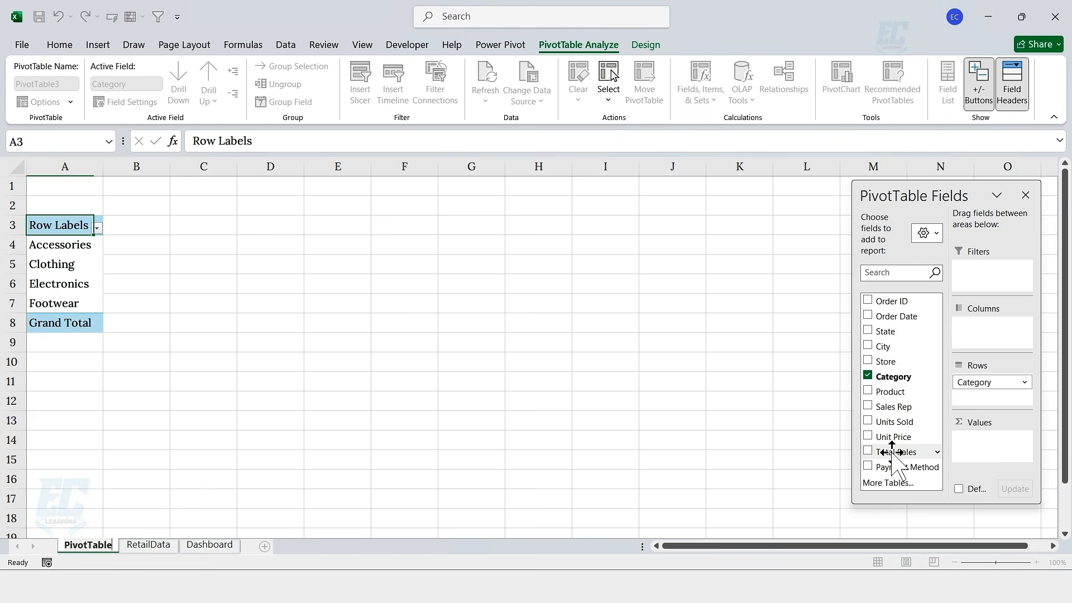
{"action": "left_click_drag", "start_coordinate": [893, 454], "coordinate": [994, 447]}
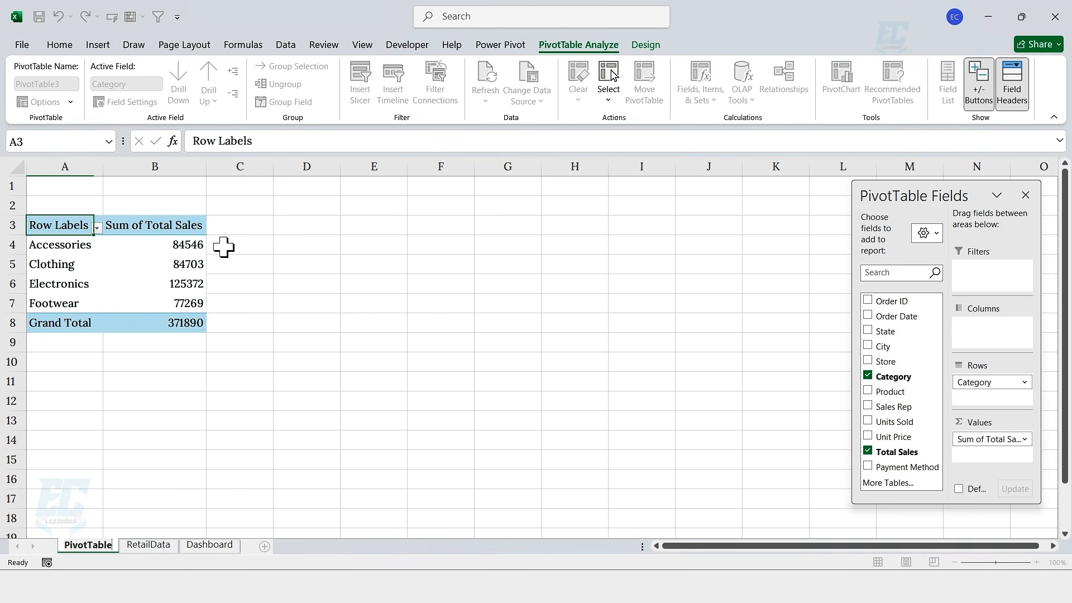
Format the Sum of Total Sales values as Currency with the $ symbol and 0 decimal places
{"action": "mouse_move", "coordinate": [149, 250]}
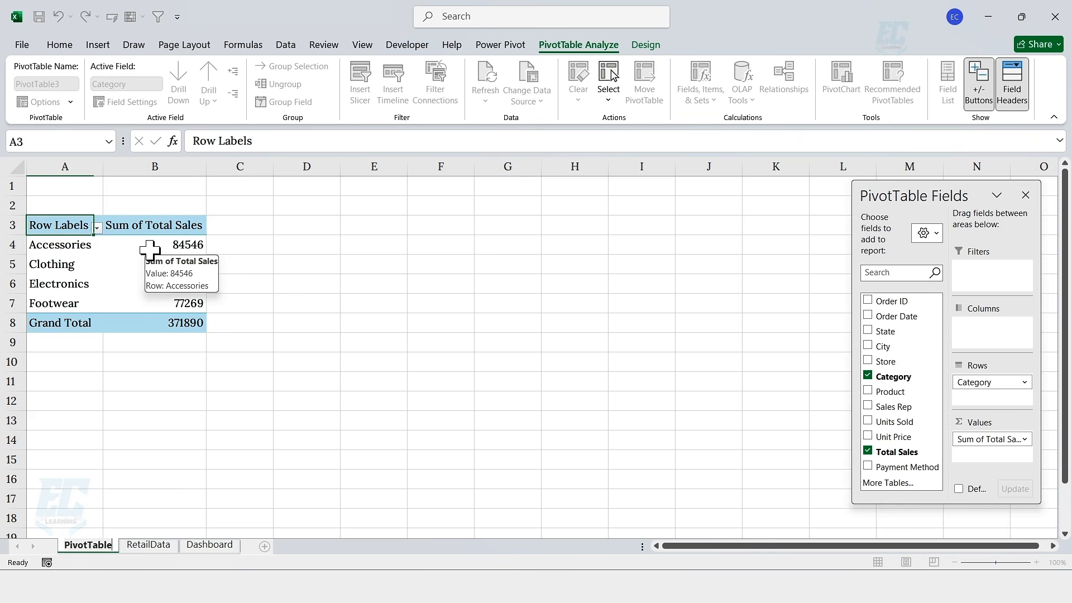
{"action": "left_click", "coordinate": [152, 245]}
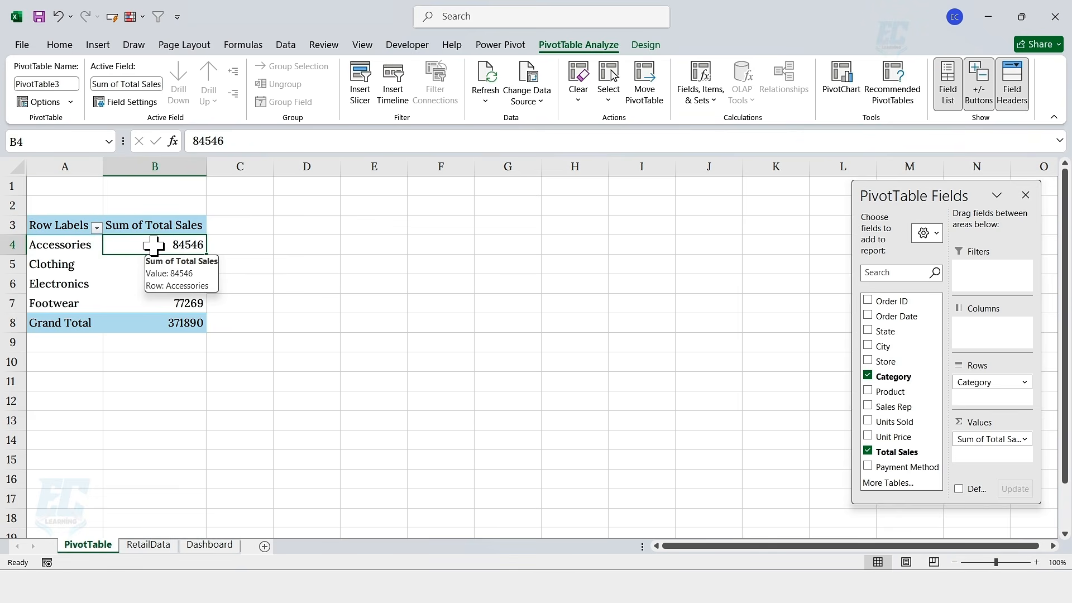
{"action": "right_click", "coordinate": [155, 247]}
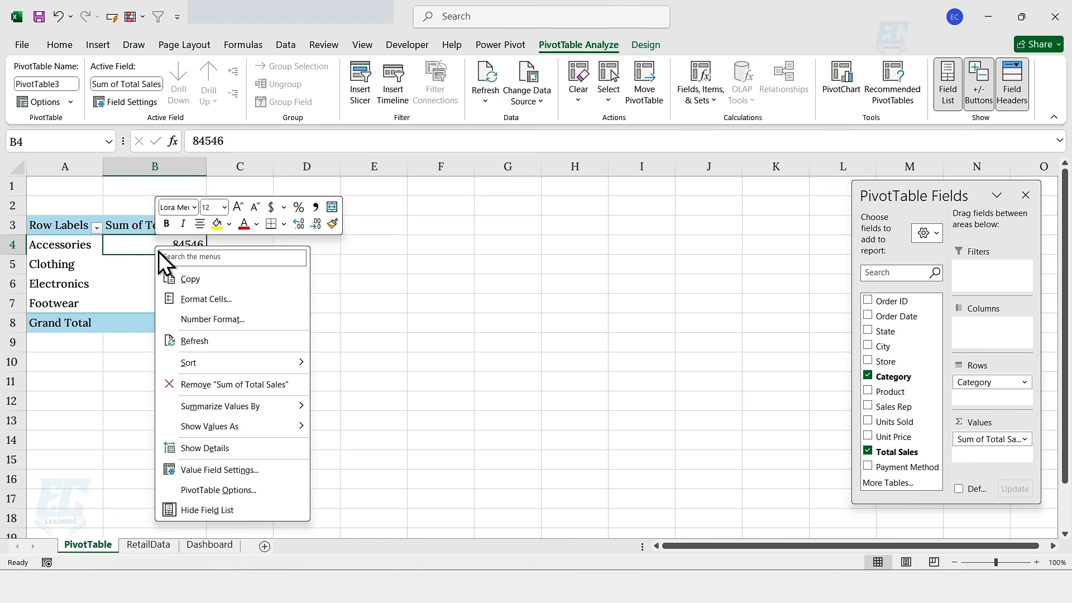
{"action": "left_click", "coordinate": [192, 470]}
{"action": "left_click_drag", "start_coordinate": [218, 418], "coordinate": [431, 213]}
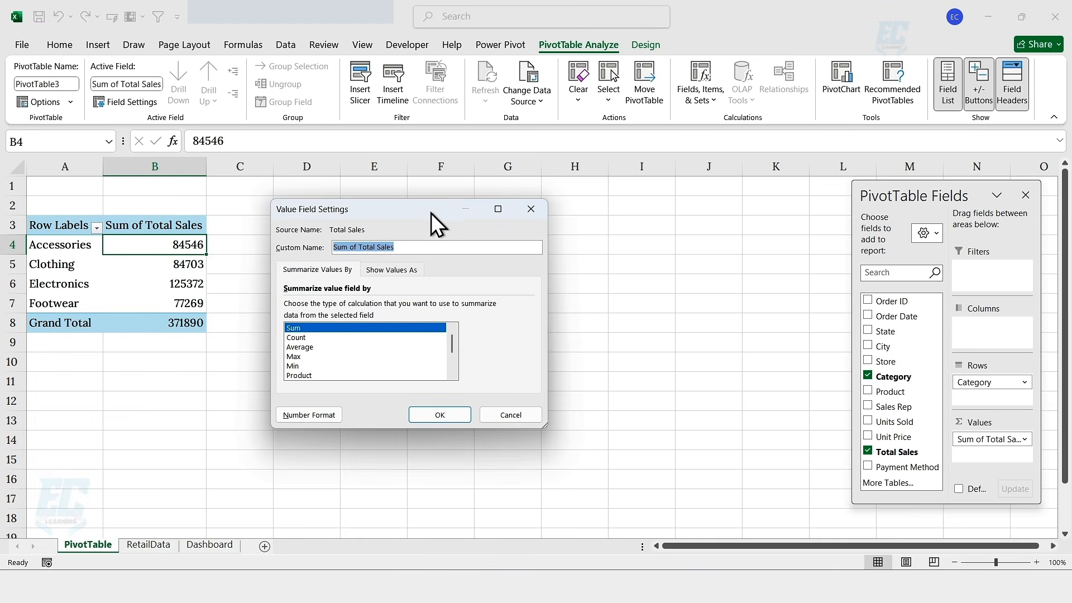
{"action": "left_click", "coordinate": [309, 415]}
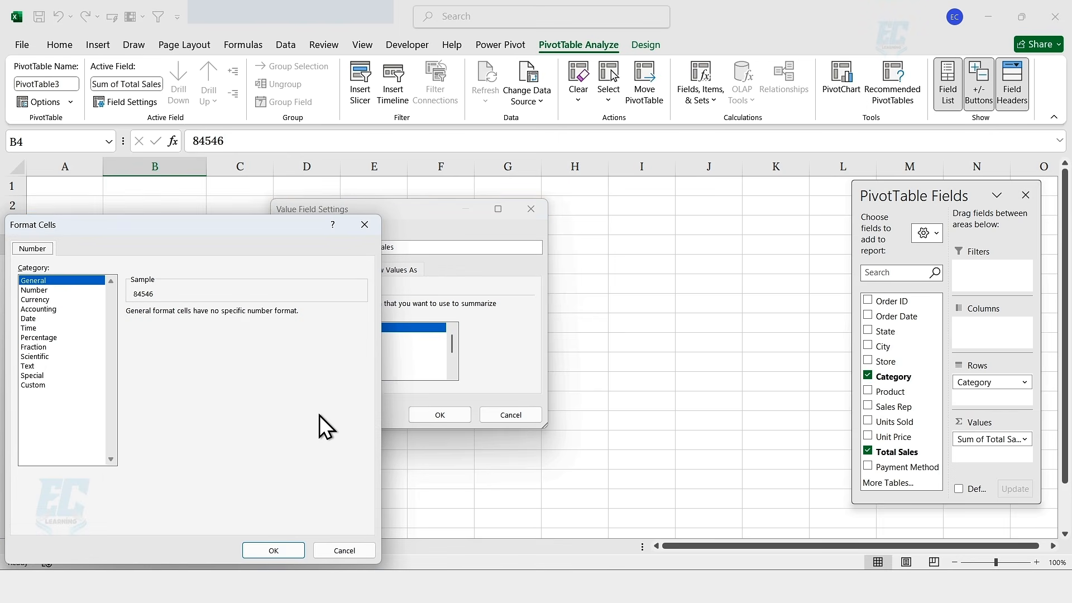
{"action": "left_click", "coordinate": [38, 300]}
{"action": "left_click", "coordinate": [196, 326]}
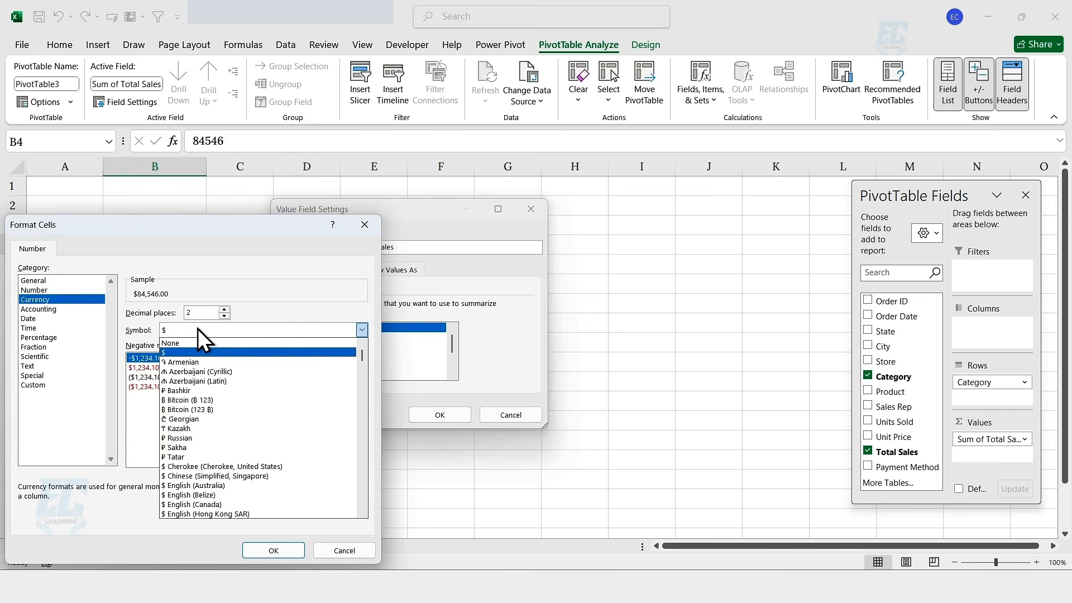
{"action": "left_click", "coordinate": [198, 329]}
{"action": "double_click", "coordinate": [216, 313]}
{"action": "key", "text": "BackSpace"}
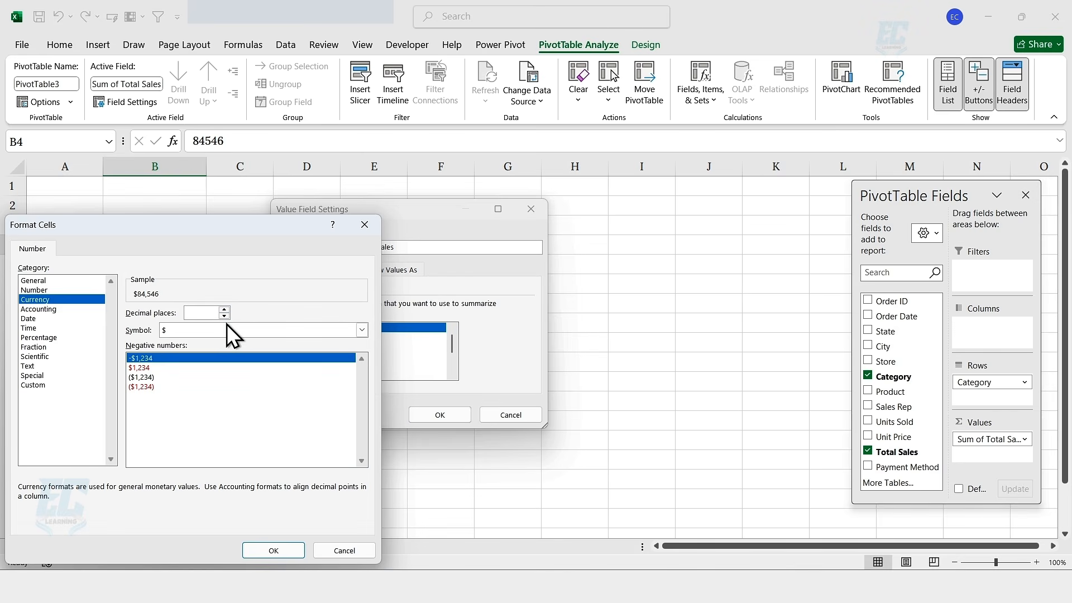
{"action": "type", "text": "0"}
{"action": "left_click", "coordinate": [270, 549]}
{"action": "left_click", "coordinate": [417, 411]}
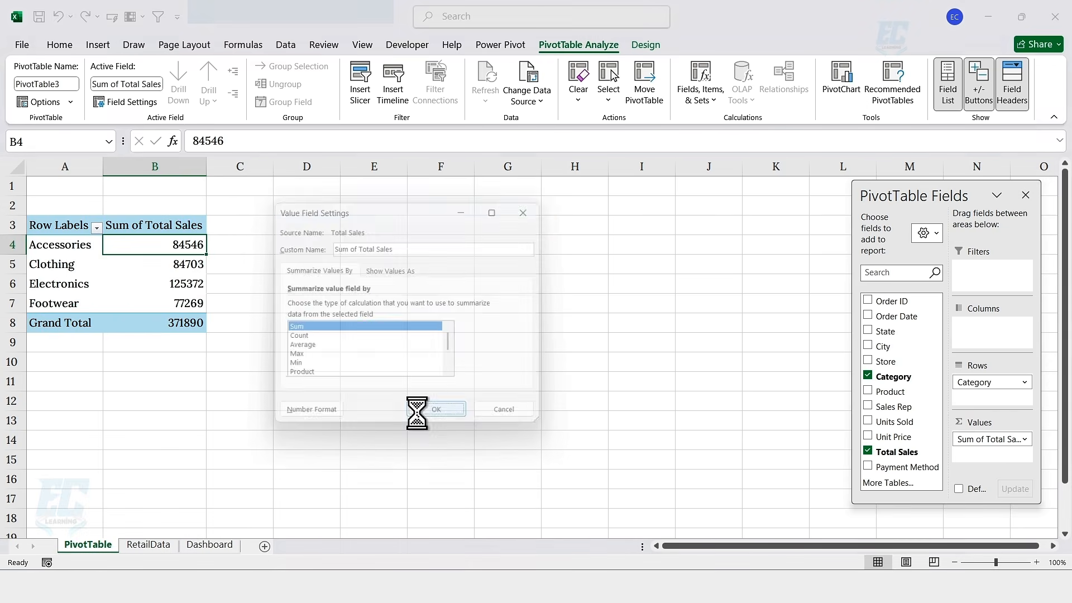
Insert a Doughnut PivotChart from the category PivotTable and place it beneath the table
{"action": "left_click", "coordinate": [183, 268]}
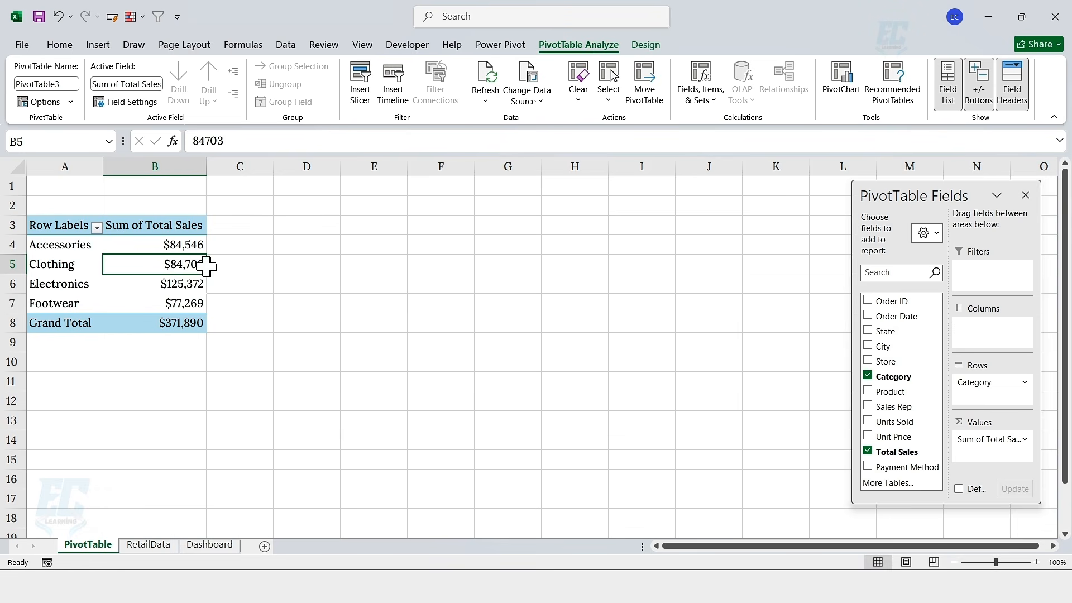
{"action": "left_click", "coordinate": [842, 81]}
{"action": "left_click", "coordinate": [359, 197]}
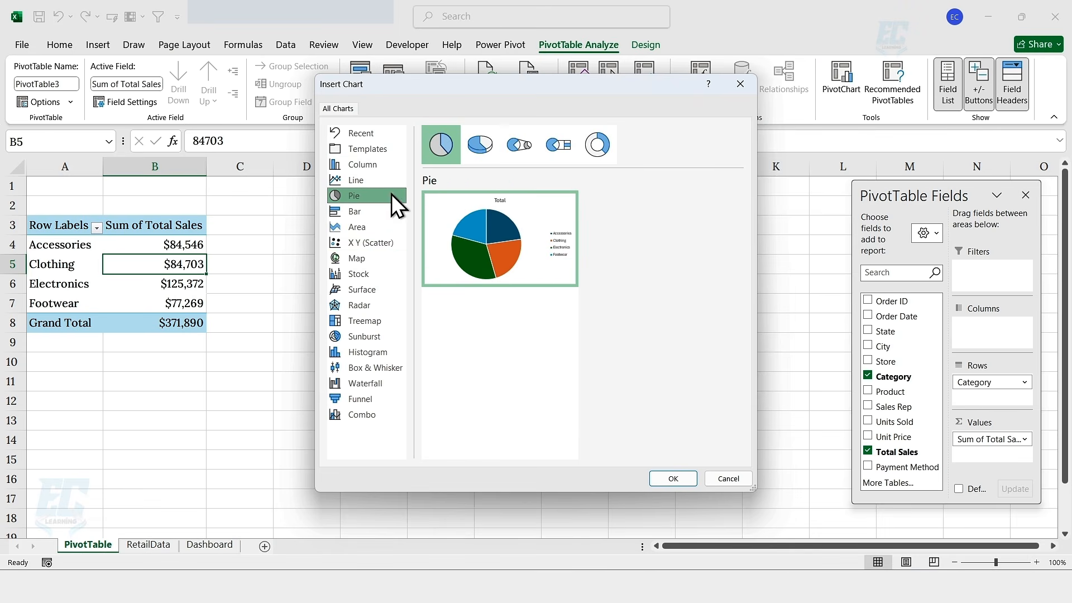
{"action": "left_click", "coordinate": [596, 158]}
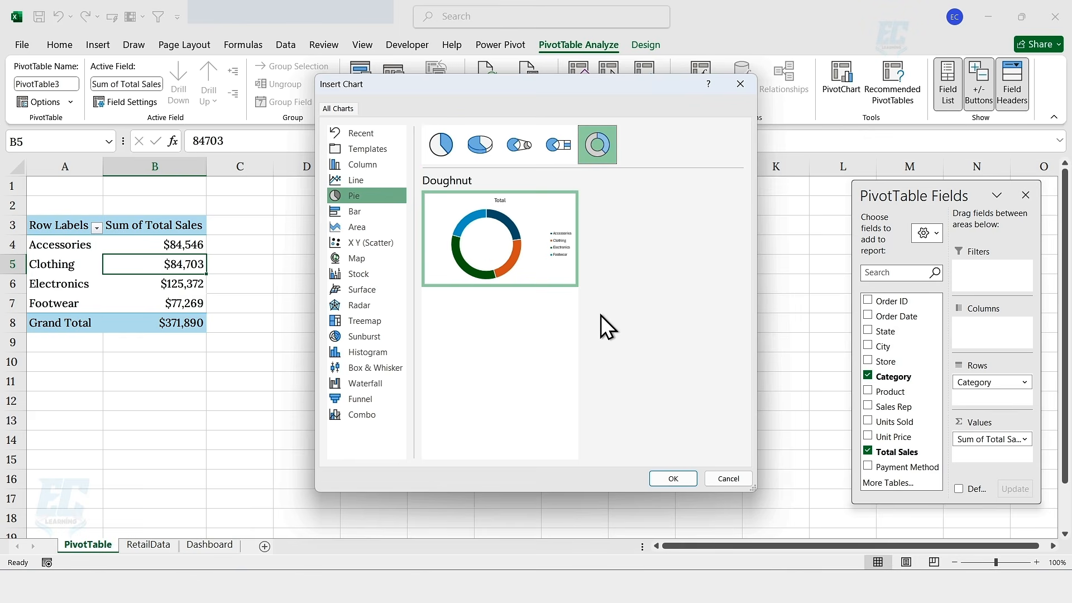
{"action": "left_click", "coordinate": [671, 479]}
{"action": "left_click_drag", "start_coordinate": [404, 273], "coordinate": [159, 337]}
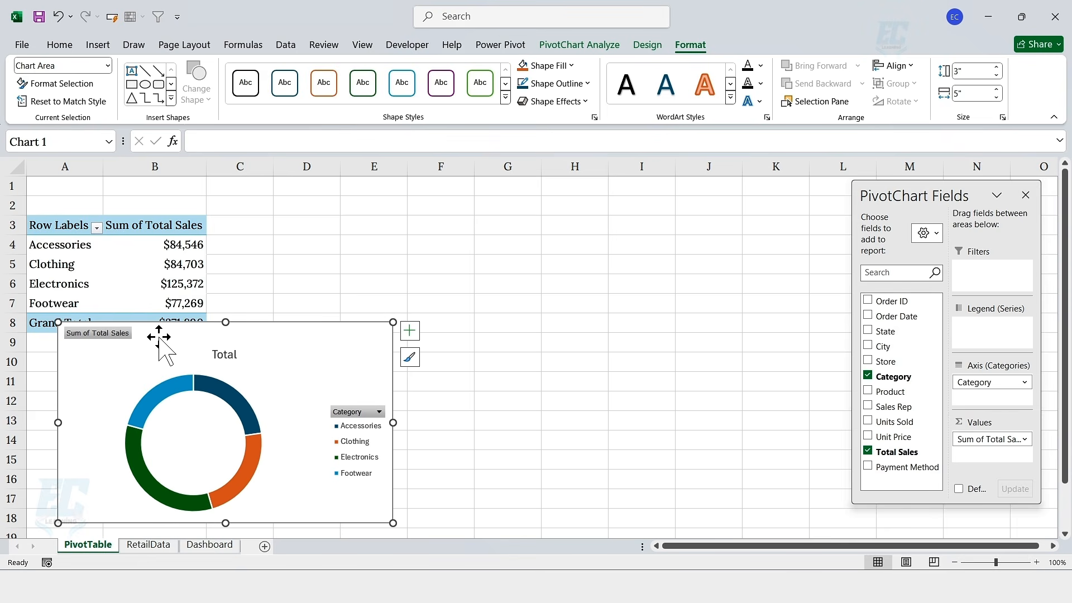
Hide all field buttons on the doughnut chart
{"action": "left_click", "coordinate": [582, 46]}
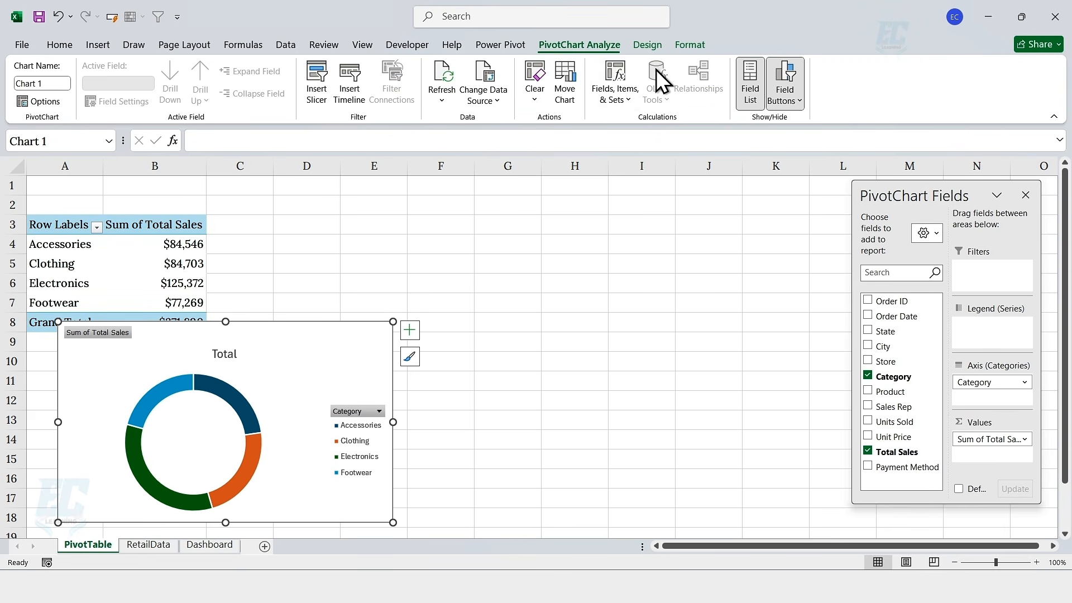
{"action": "left_click", "coordinate": [783, 101]}
{"action": "left_click", "coordinate": [799, 225]}
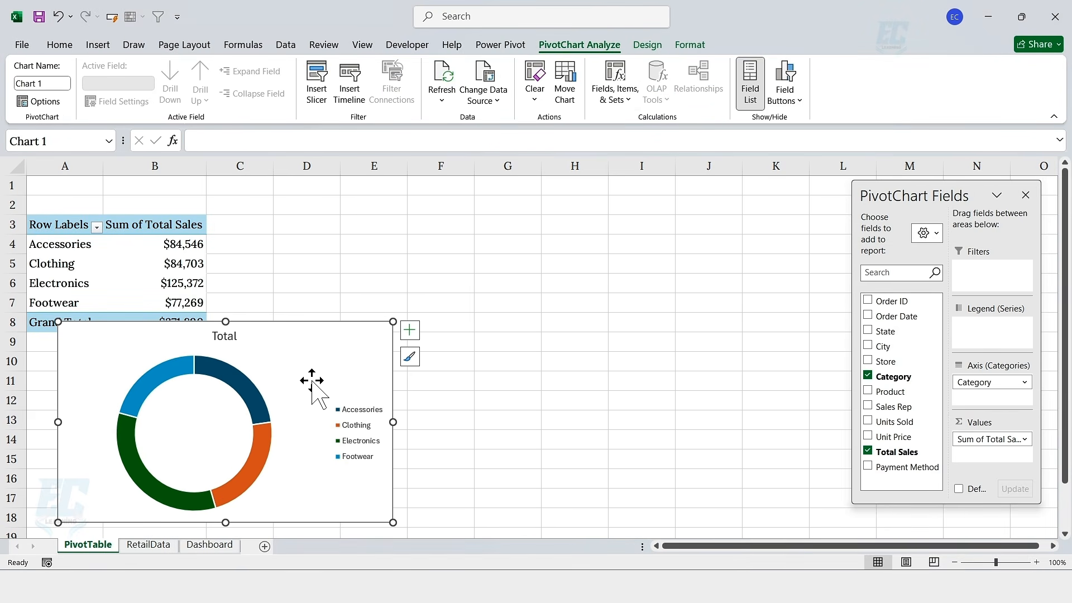
Change the doughnut chart's title to "Sales By Category"
{"action": "left_click", "coordinate": [225, 335]}
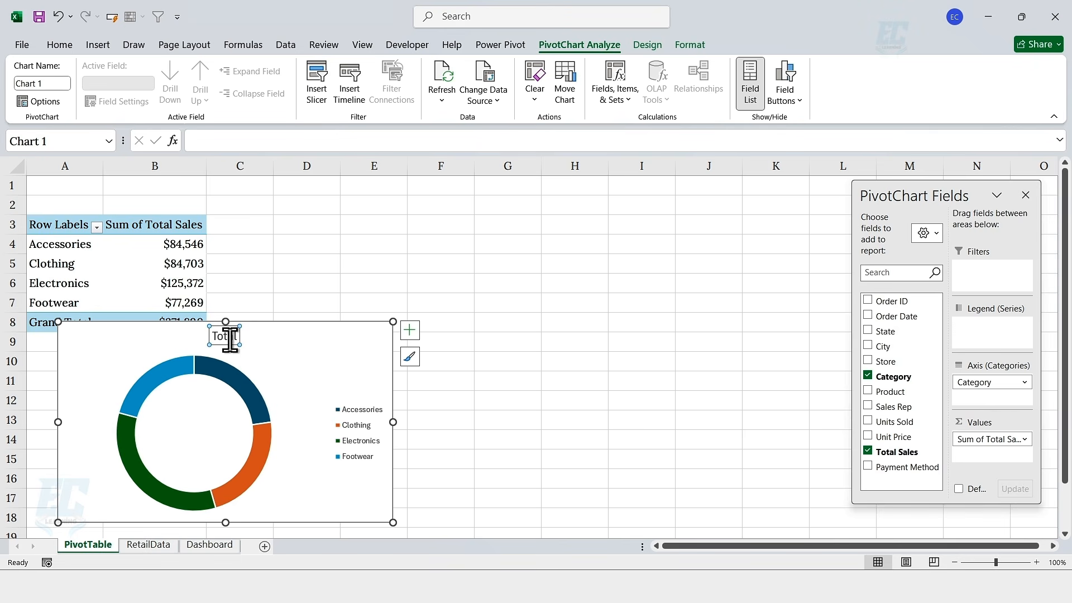
{"action": "left_click", "coordinate": [227, 336]}
{"action": "key", "text": "ctrl+a"}
{"action": "type", "text": "Sal"}
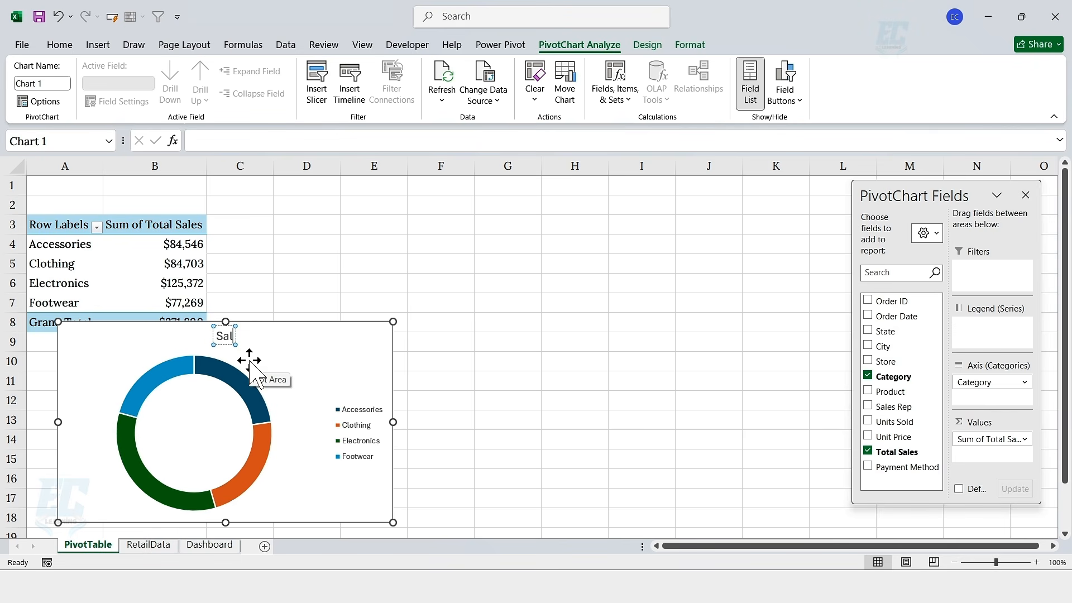
{"action": "type", "text": "es By Category"}
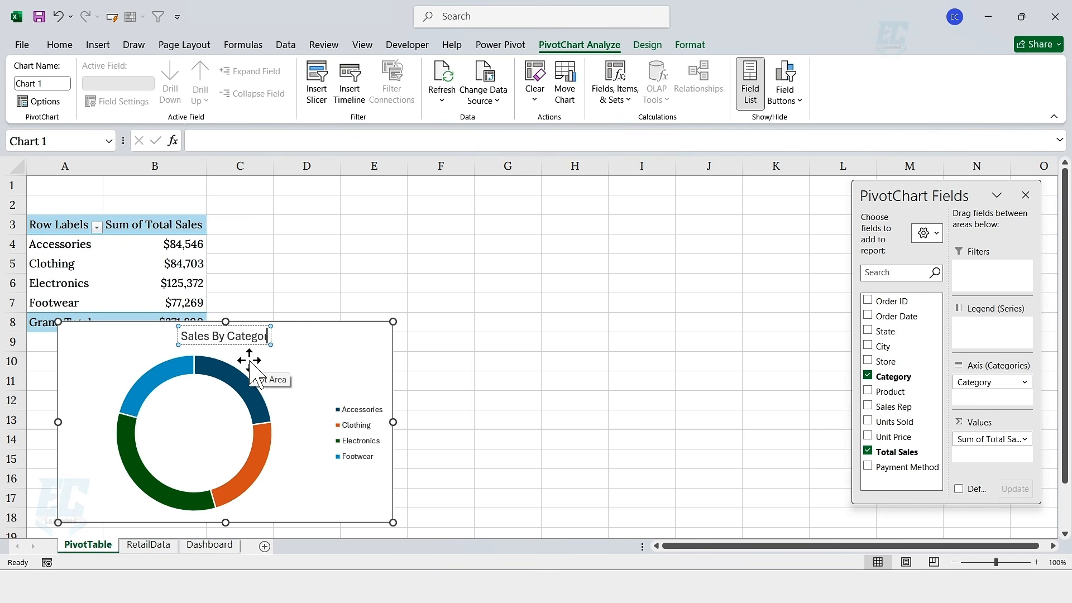
{"action": "left_click", "coordinate": [249, 365]}
Remove the legend from the doughnut chart and add data labels
{"action": "left_click", "coordinate": [411, 330]}
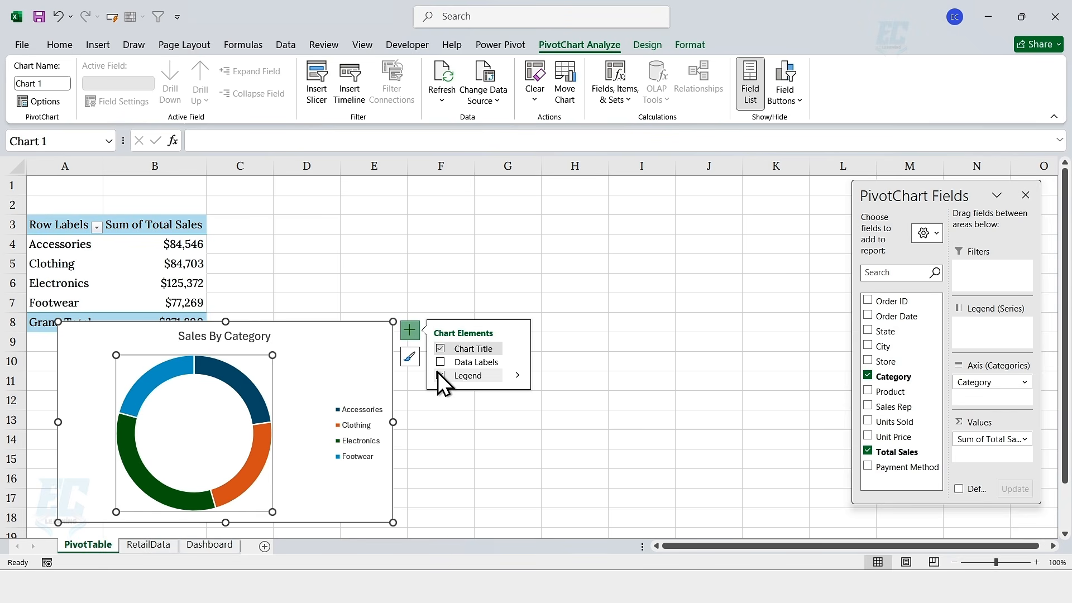
{"action": "left_click", "coordinate": [440, 375]}
{"action": "left_click", "coordinate": [440, 362]}
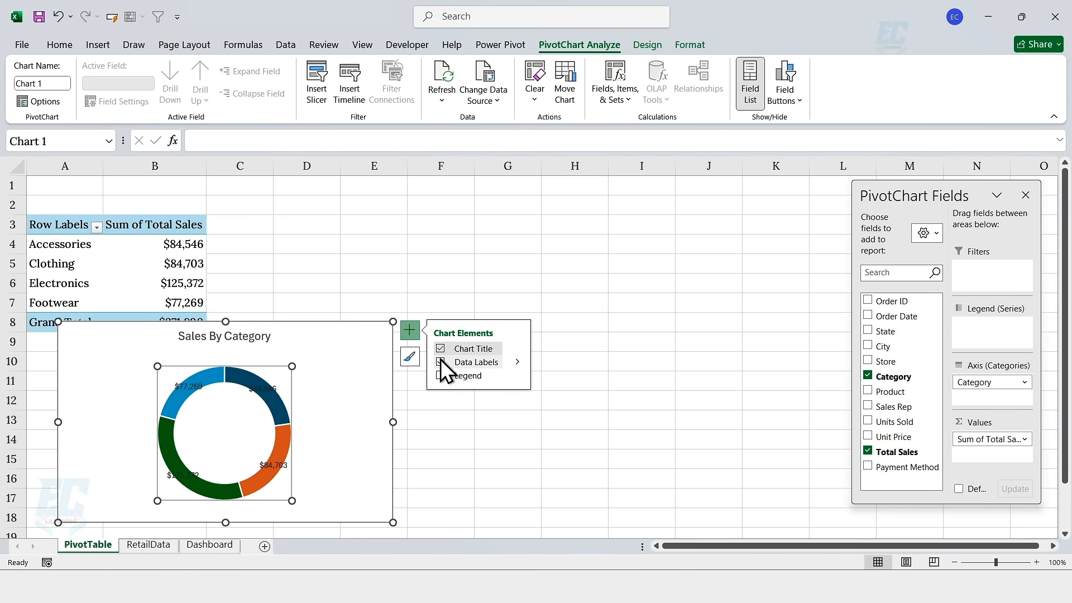
Set the Doughnut Hole Size of the Sales By Category chart's data series to 50%
{"action": "right_click", "coordinate": [236, 375]}
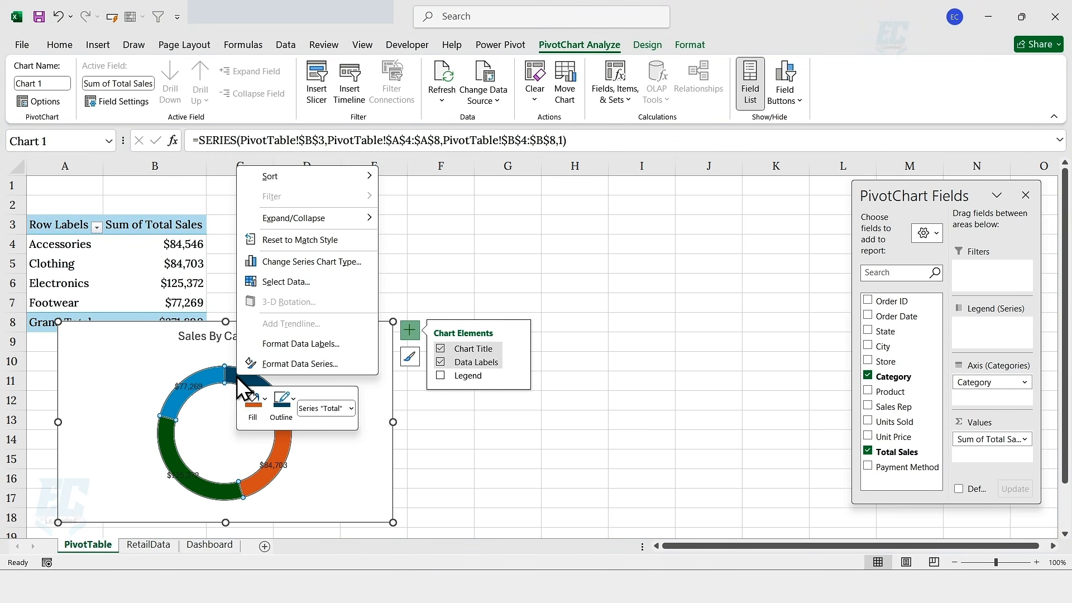
{"action": "left_click", "coordinate": [263, 365]}
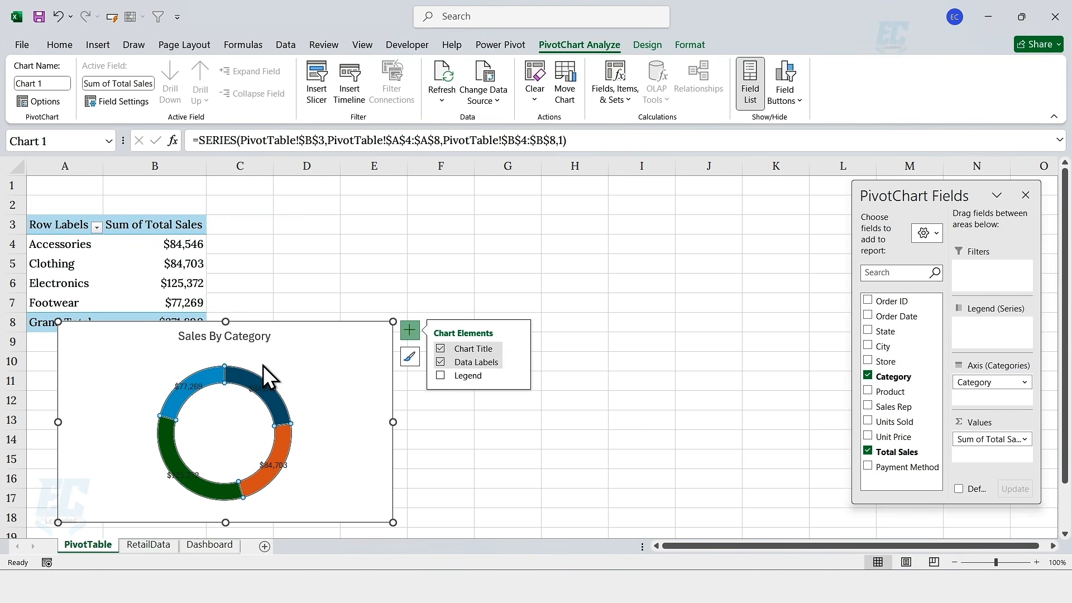
{"action": "left_click", "coordinate": [642, 353]}
{"action": "key", "text": "BackSpace"}
{"action": "key", "text": "BackSpace"}
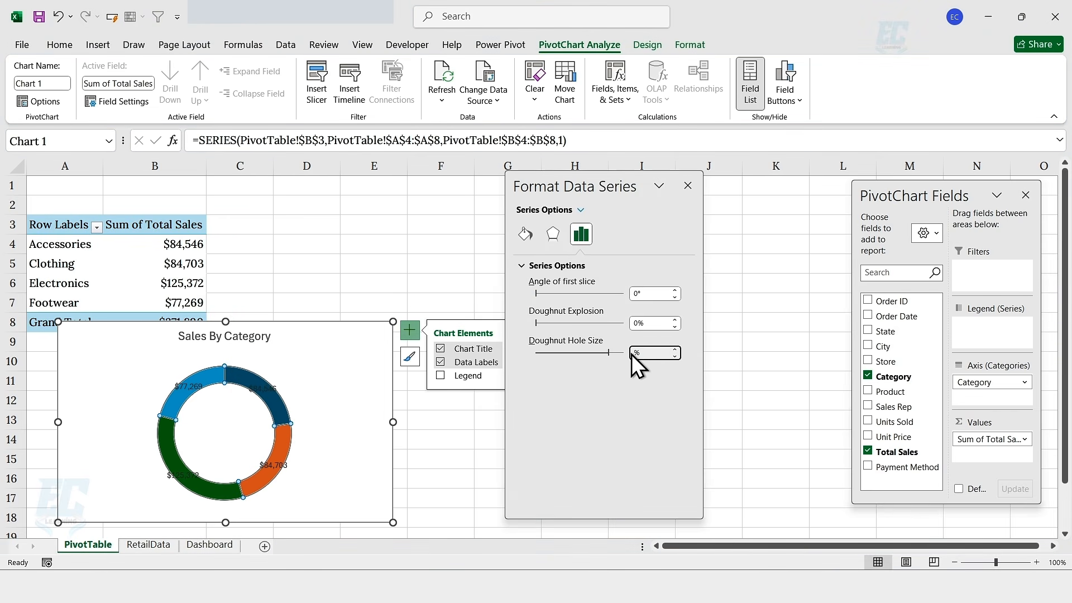
{"action": "type", "text": "50"}
{"action": "key", "text": "Return"}
Change the font color of the doughnut chart's data labels to white
{"action": "left_click", "coordinate": [263, 394]}
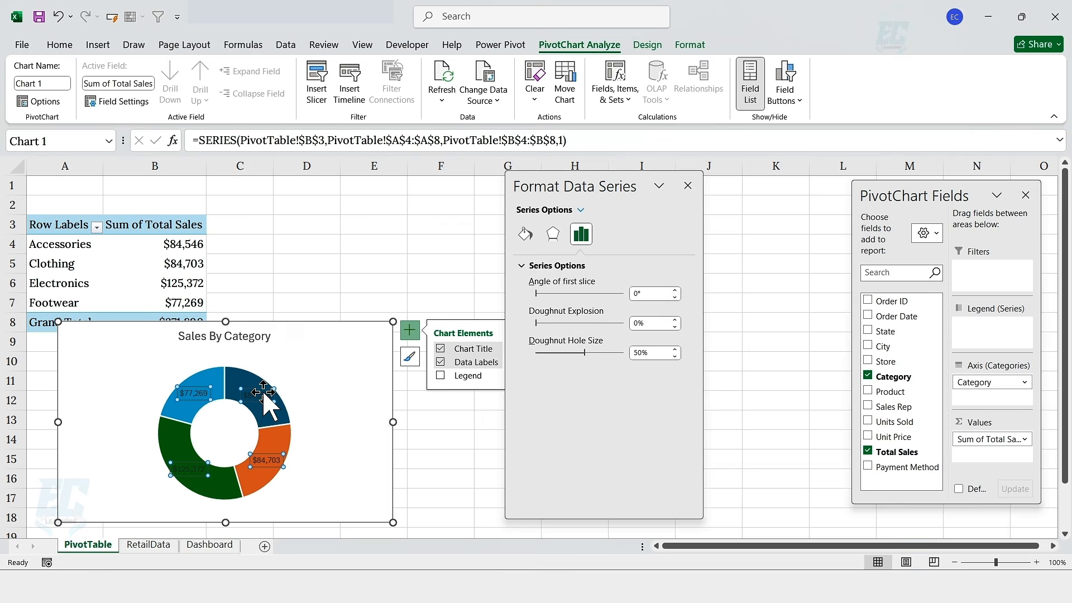
{"action": "left_click", "coordinate": [60, 44]}
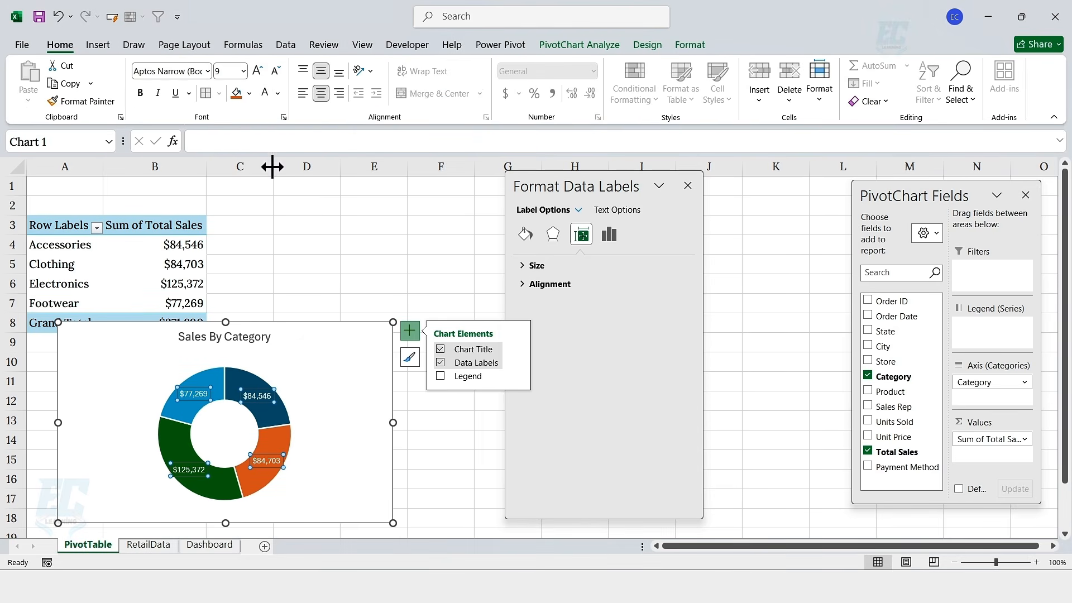
{"action": "left_click", "coordinate": [687, 186]}
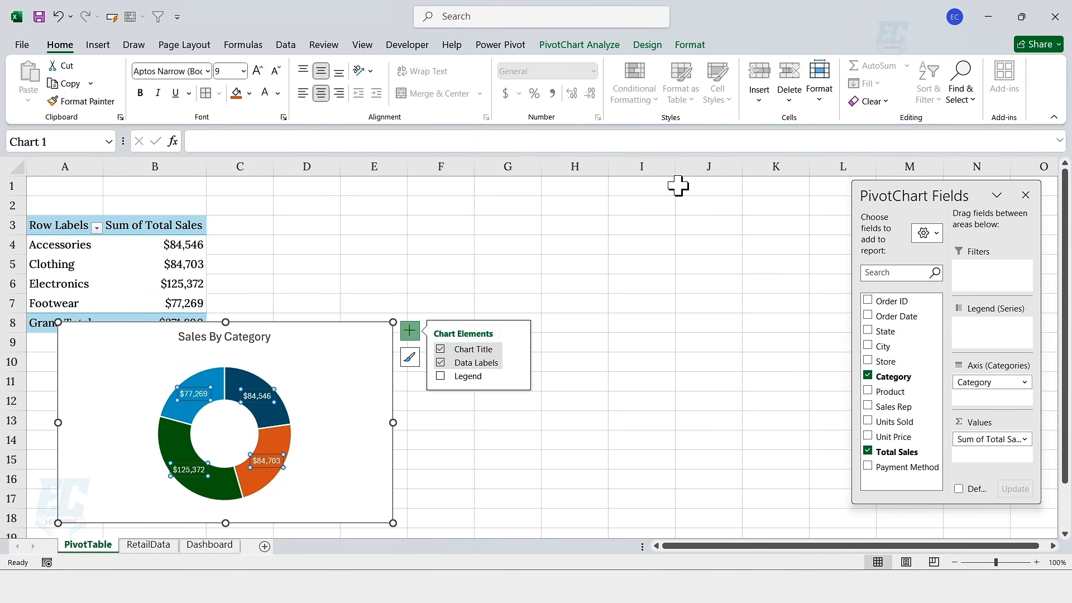
{"action": "left_click", "coordinate": [410, 332]}
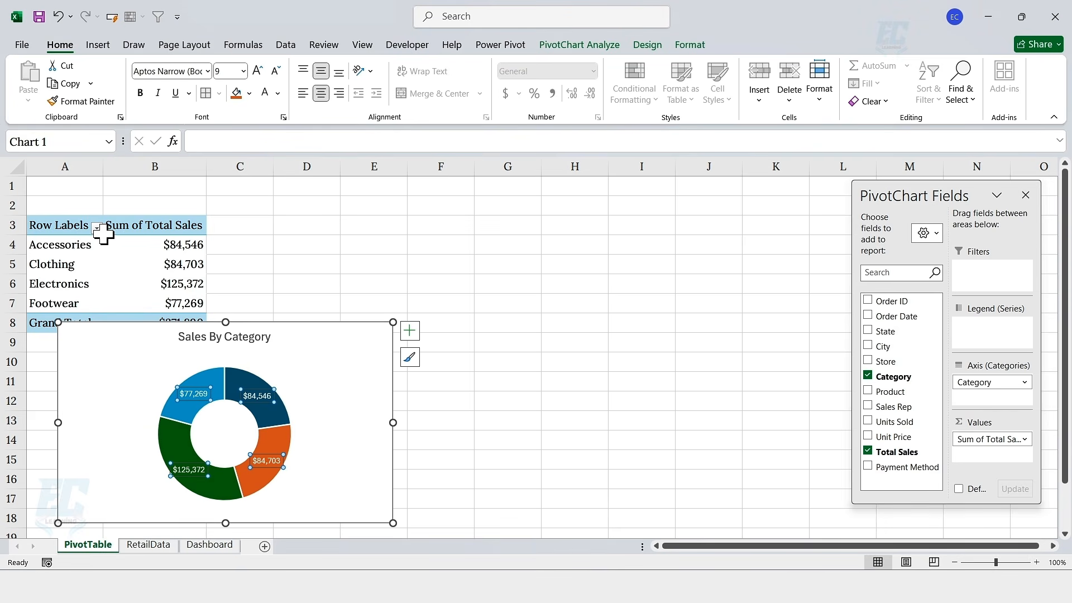
Copy the category PivotTable and paste the duplicate at cell D3
{"action": "left_click_drag", "start_coordinate": [79, 227], "coordinate": [163, 319]}
{"action": "key", "text": "ctrl+c"}
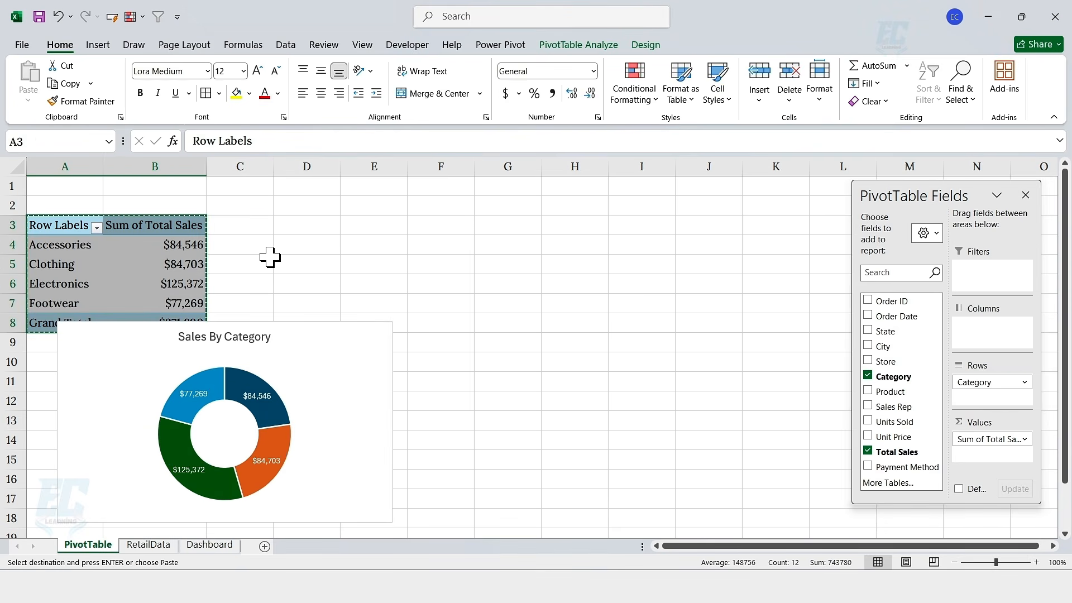
{"action": "left_click", "coordinate": [296, 225]}
{"action": "key", "text": "ctrl+v"}
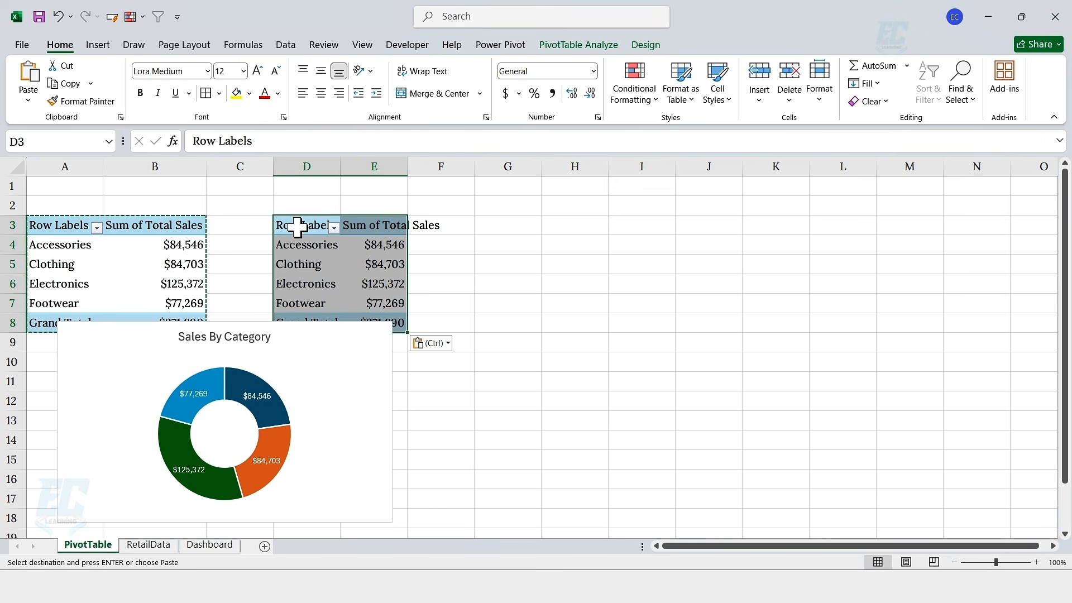
Replace Category with State as the rows of the copied PivotTable and move the doughnut chart clear of the category PivotTable
{"action": "left_click", "coordinate": [410, 228]}
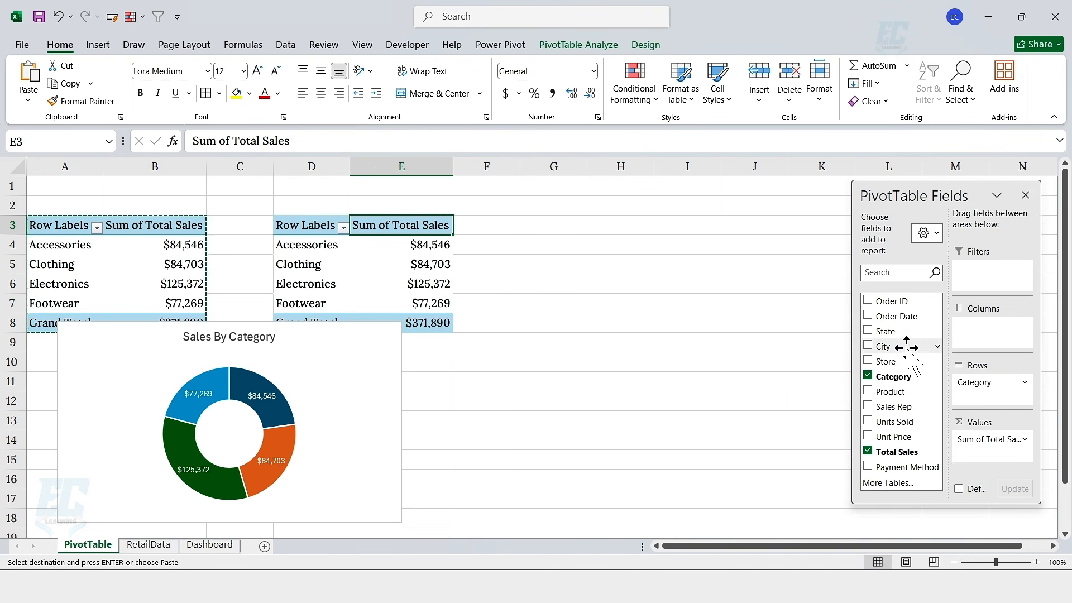
{"action": "left_click", "coordinate": [869, 375]}
{"action": "left_click", "coordinate": [886, 331]}
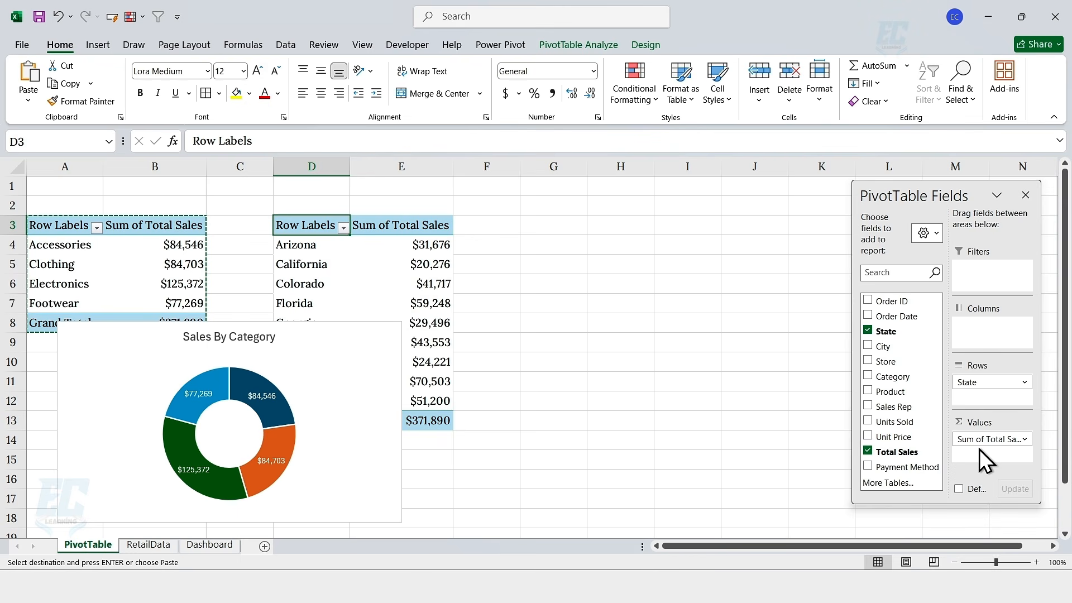
{"action": "left_click_drag", "start_coordinate": [306, 352], "coordinate": [276, 389]}
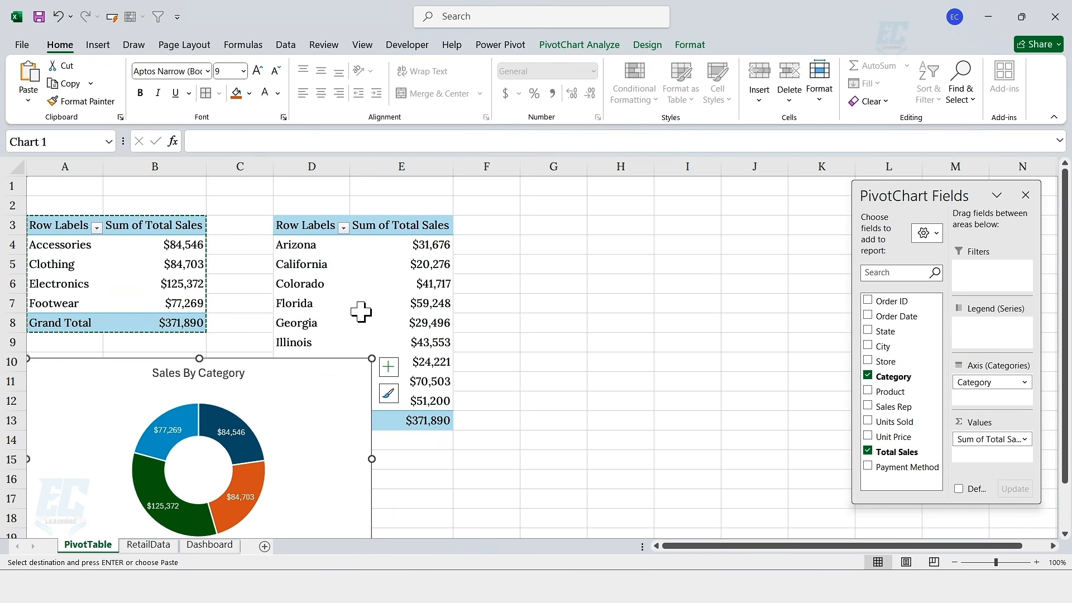
Insert a Clustered Column PivotChart from the state PivotTable and place it beside the table's lower rows
{"action": "left_click", "coordinate": [423, 269]}
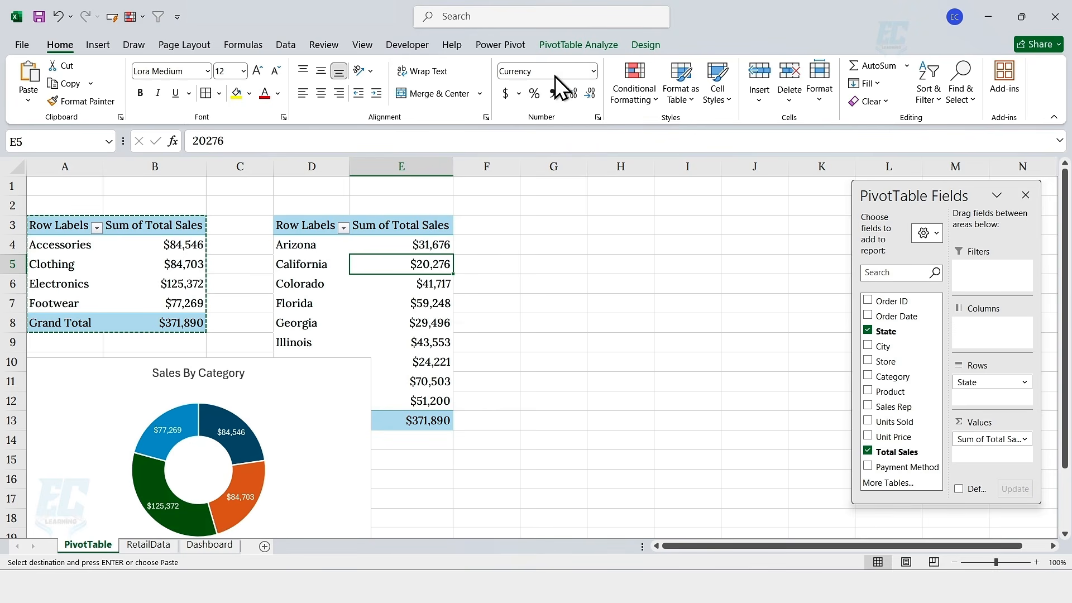
{"action": "left_click", "coordinate": [579, 47]}
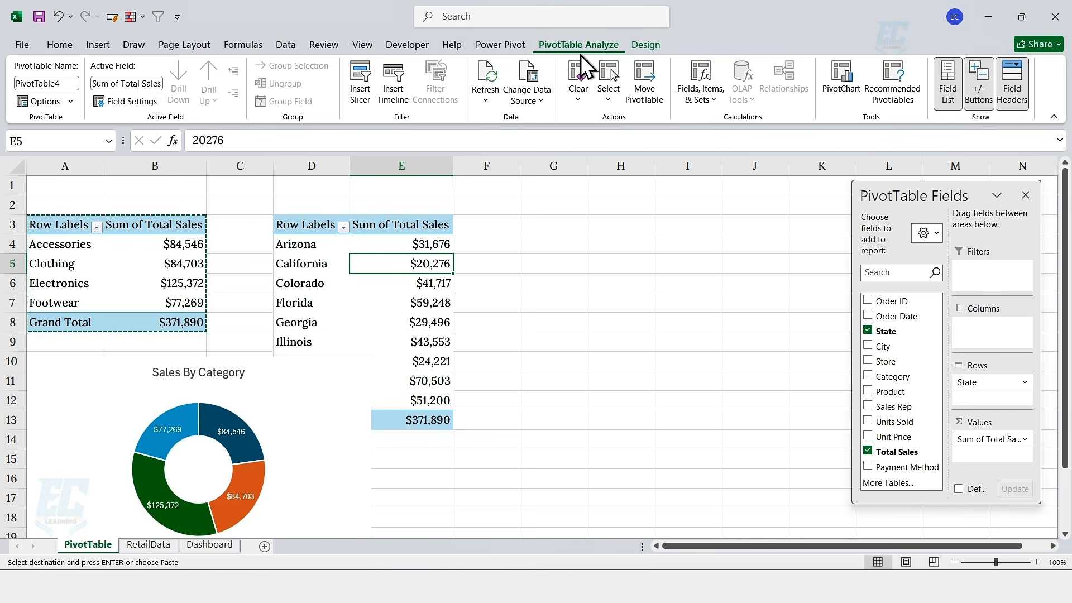
{"action": "left_click", "coordinate": [842, 85]}
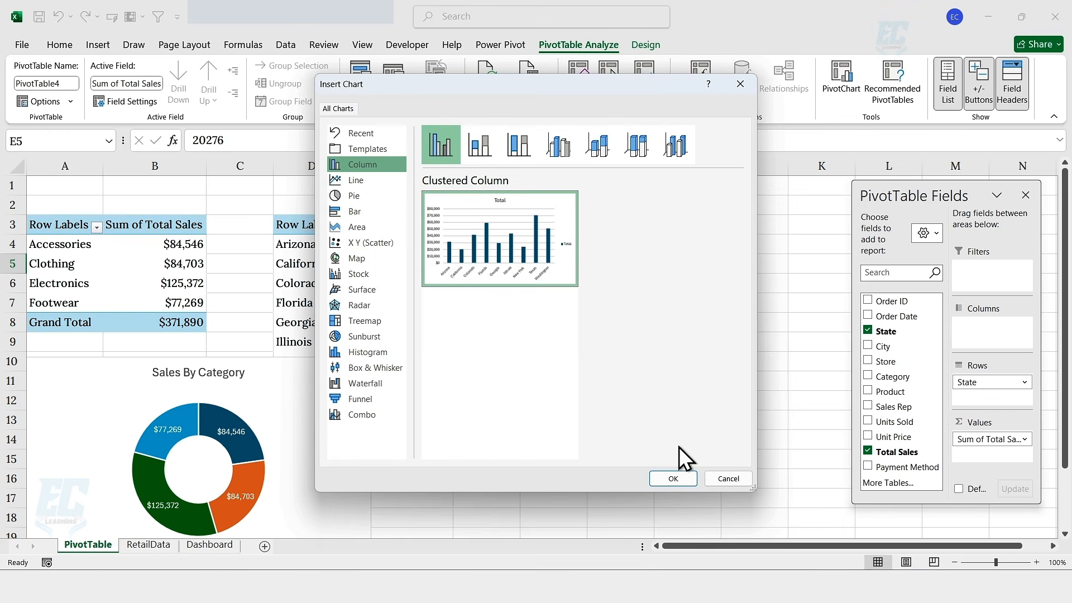
{"action": "left_click", "coordinate": [675, 479]}
{"action": "left_click_drag", "start_coordinate": [569, 273], "coordinate": [648, 347]}
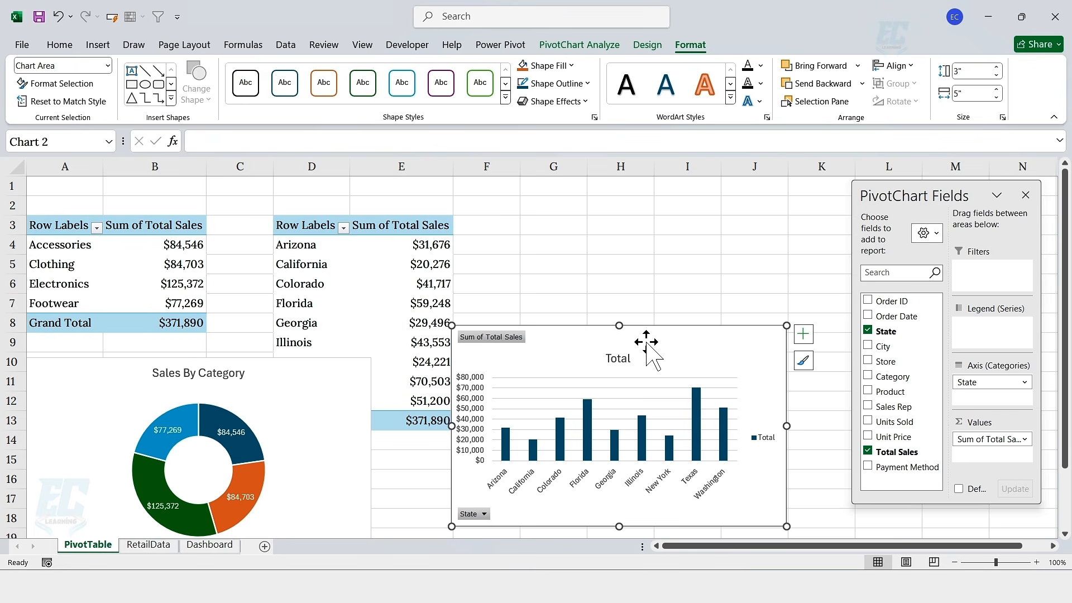
Hide all field buttons on the state column chart and set its title to "Sales By State"
{"action": "left_click", "coordinate": [595, 50]}
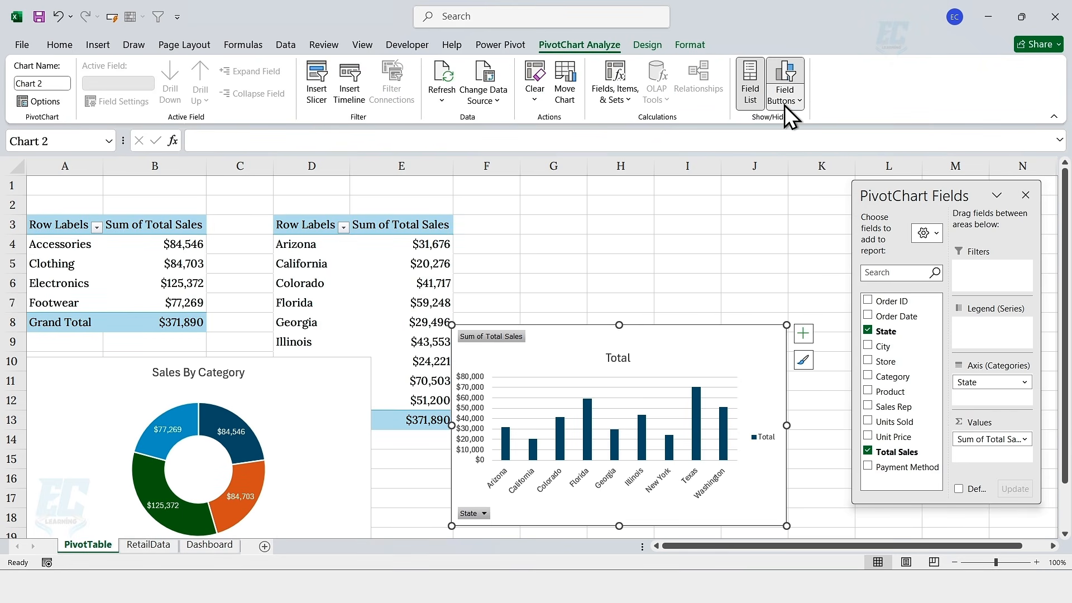
{"action": "left_click", "coordinate": [786, 105]}
{"action": "left_click", "coordinate": [810, 224]}
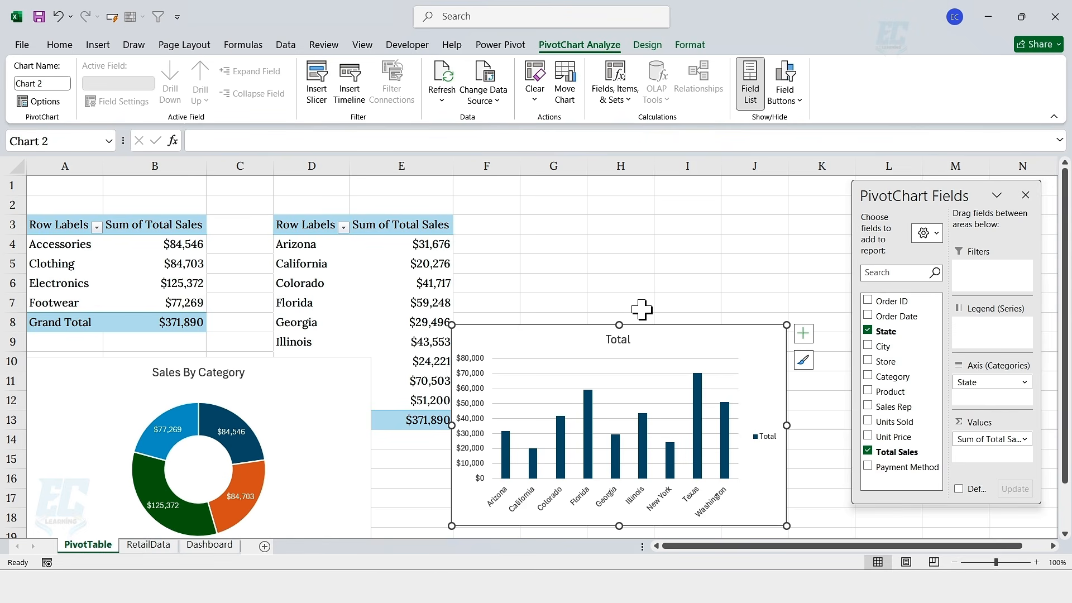
{"action": "left_click", "coordinate": [627, 339]}
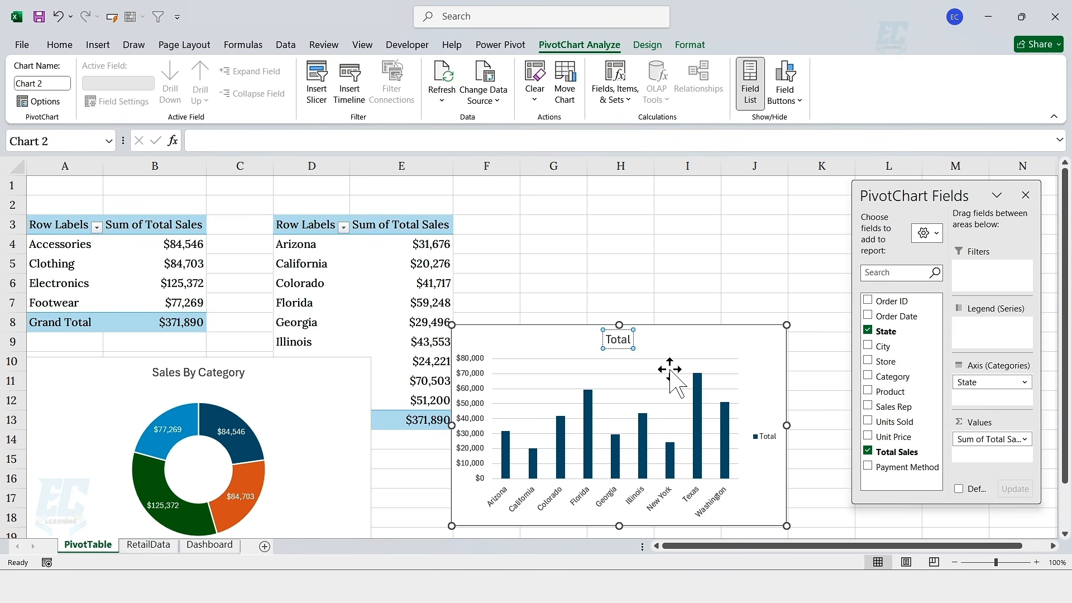
{"action": "type", "text": "Sales By State"}
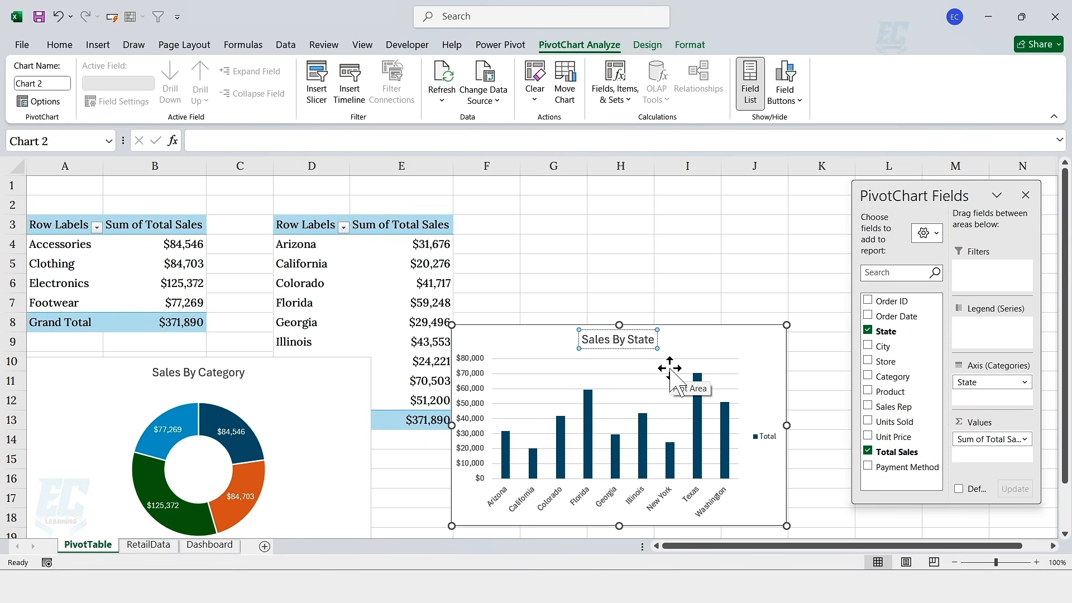
{"action": "left_click", "coordinate": [751, 341]}
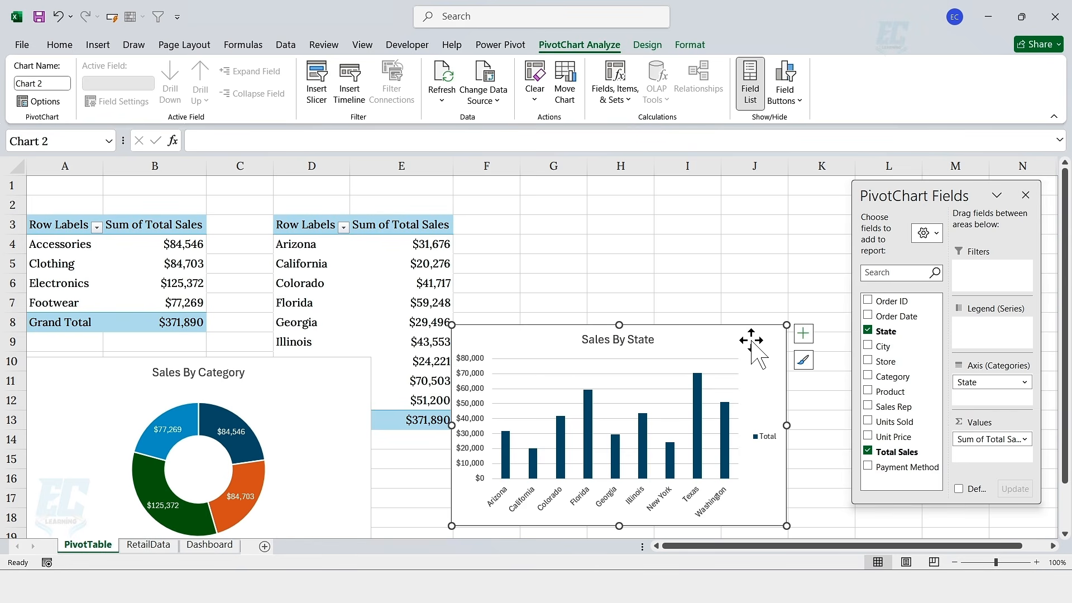
Remove the gridlines, legend and primary vertical axis from the Sales By State chart and add data labels
{"action": "left_click", "coordinate": [804, 334]}
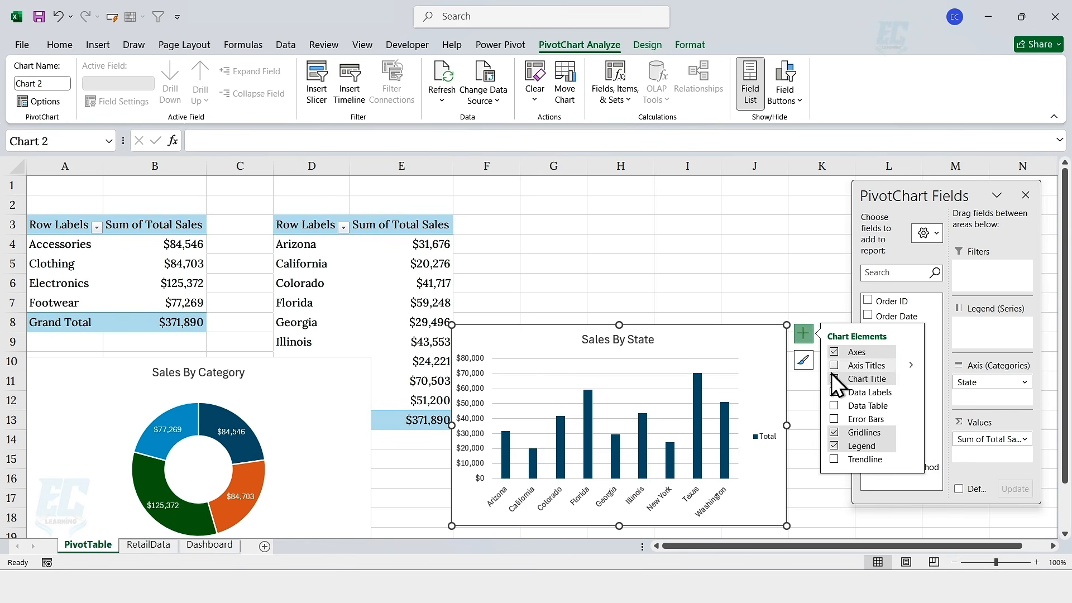
{"action": "left_click", "coordinate": [834, 445]}
{"action": "left_click", "coordinate": [911, 352]}
{"action": "left_click", "coordinate": [936, 369]}
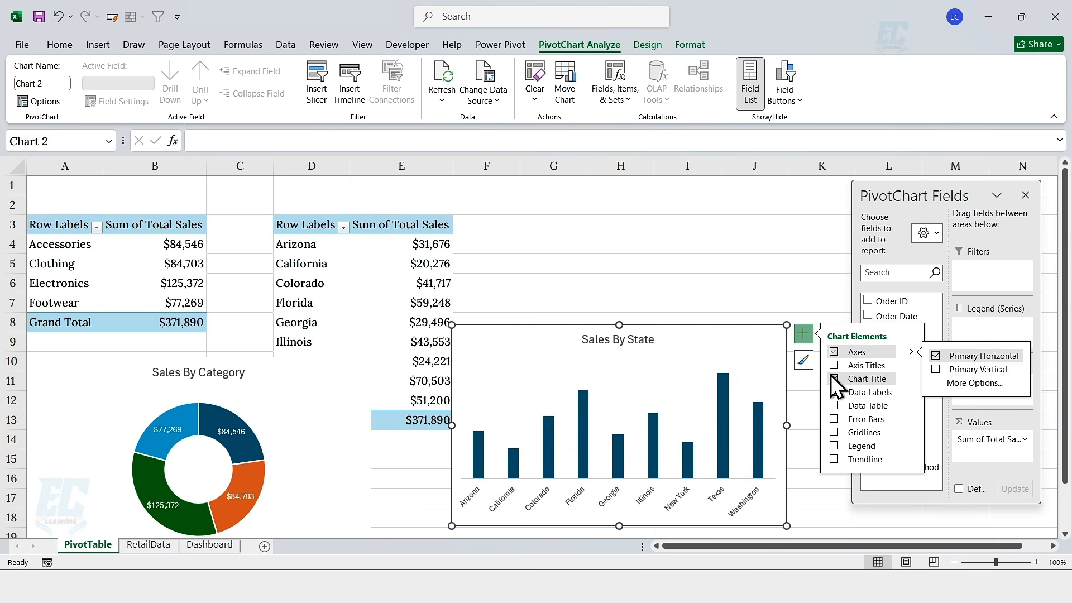
{"action": "left_click", "coordinate": [834, 392]}
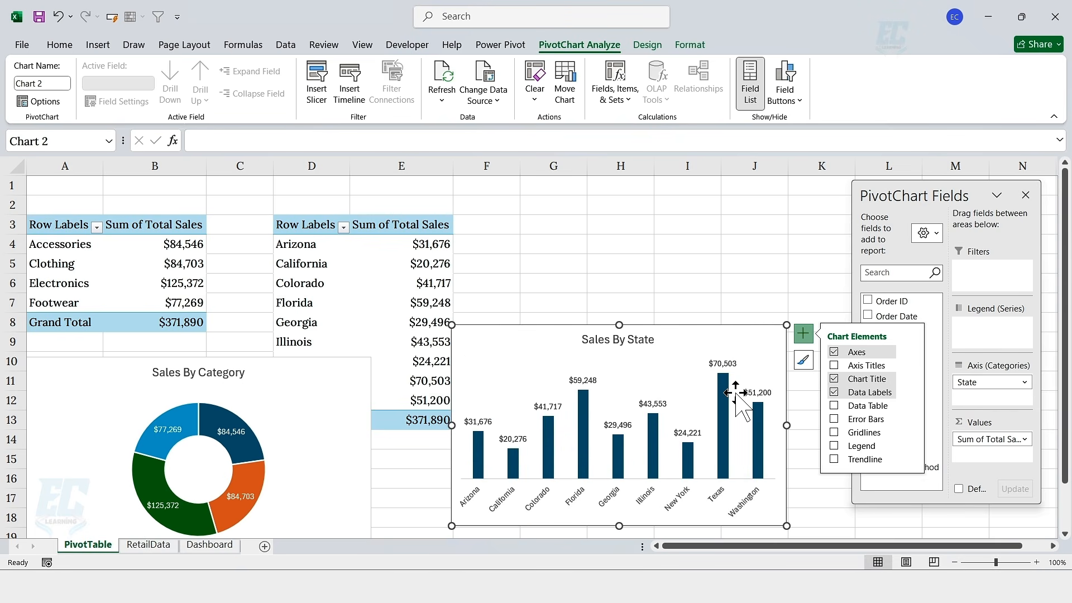
Copy the state PivotTable and paste the duplicate at cell G3
{"action": "left_click_drag", "start_coordinate": [323, 225], "coordinate": [413, 420]}
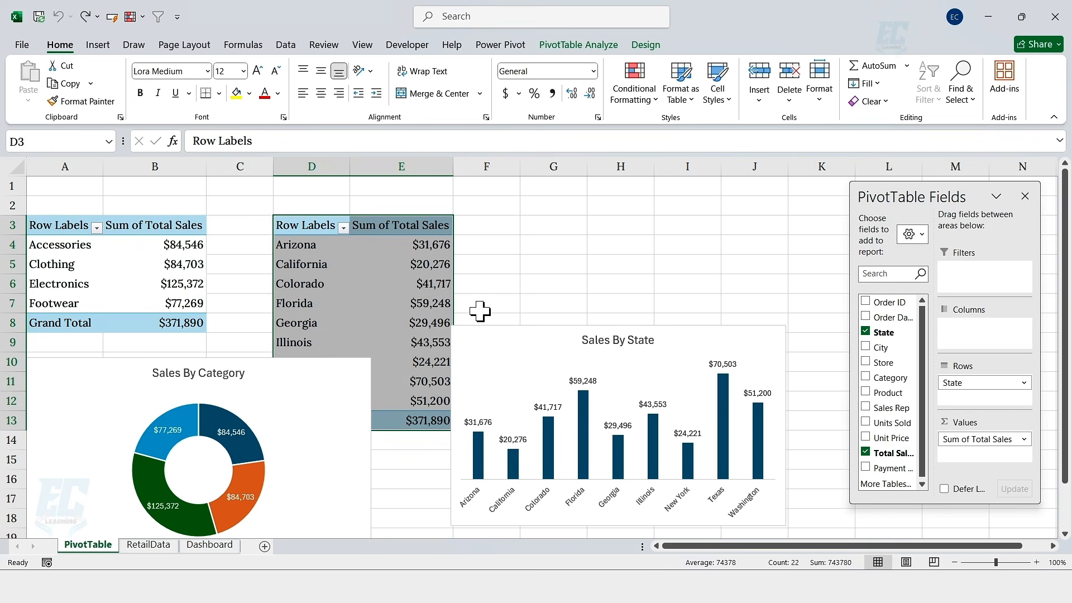
{"action": "key", "text": "ctrl+c"}
{"action": "left_click", "coordinate": [550, 226]}
{"action": "key", "text": "ctrl+v"}
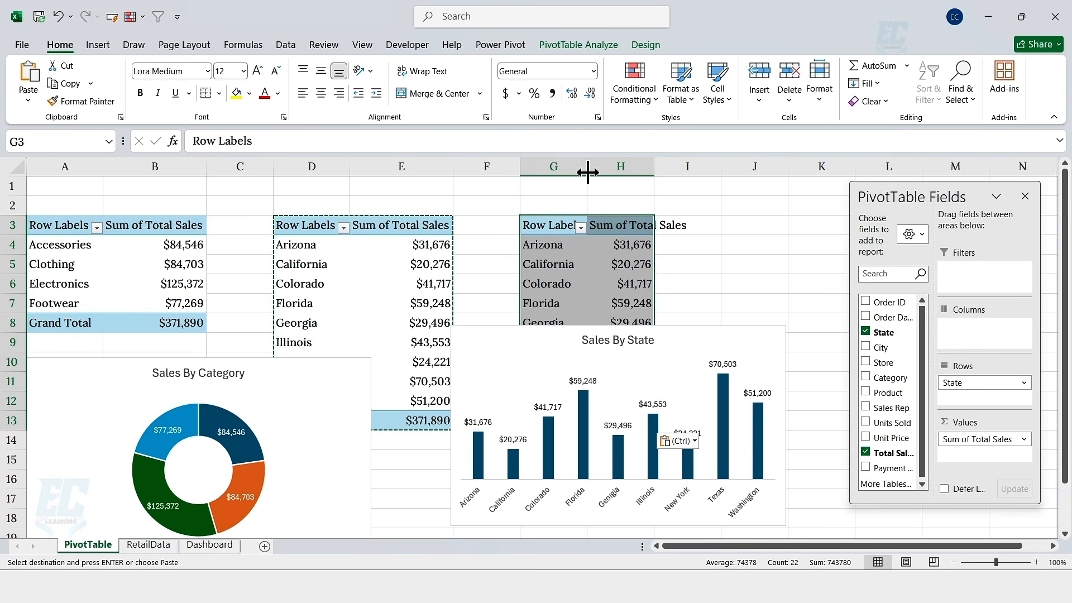
Fit the width of column G and replace State with Order Date as the rows of the pasted PivotTable
{"action": "double_click", "coordinate": [588, 172]}
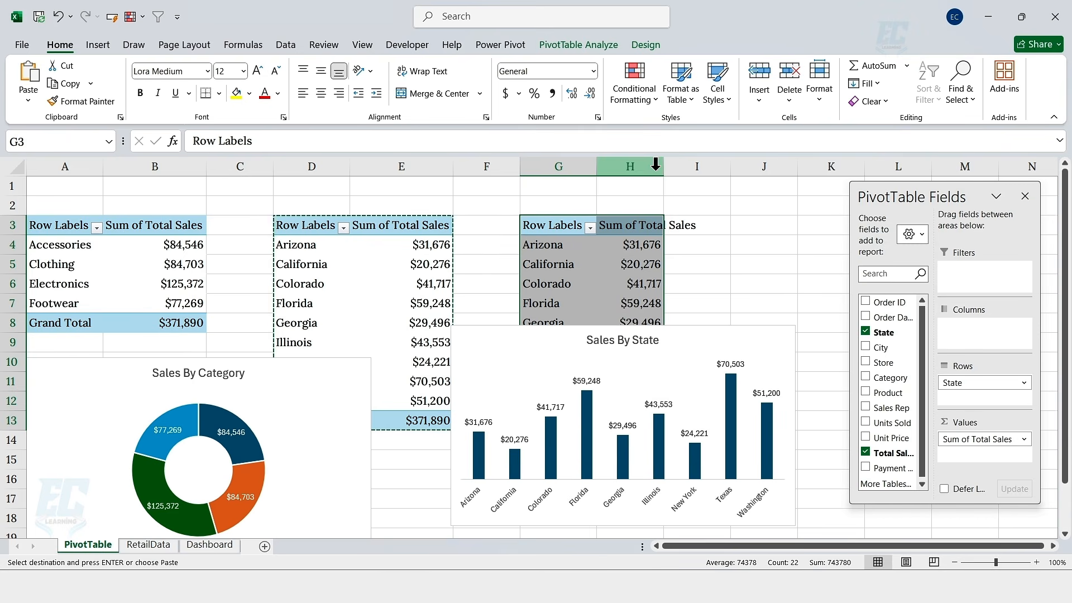
{"action": "left_click", "coordinate": [867, 332]}
{"action": "left_click", "coordinate": [866, 317]}
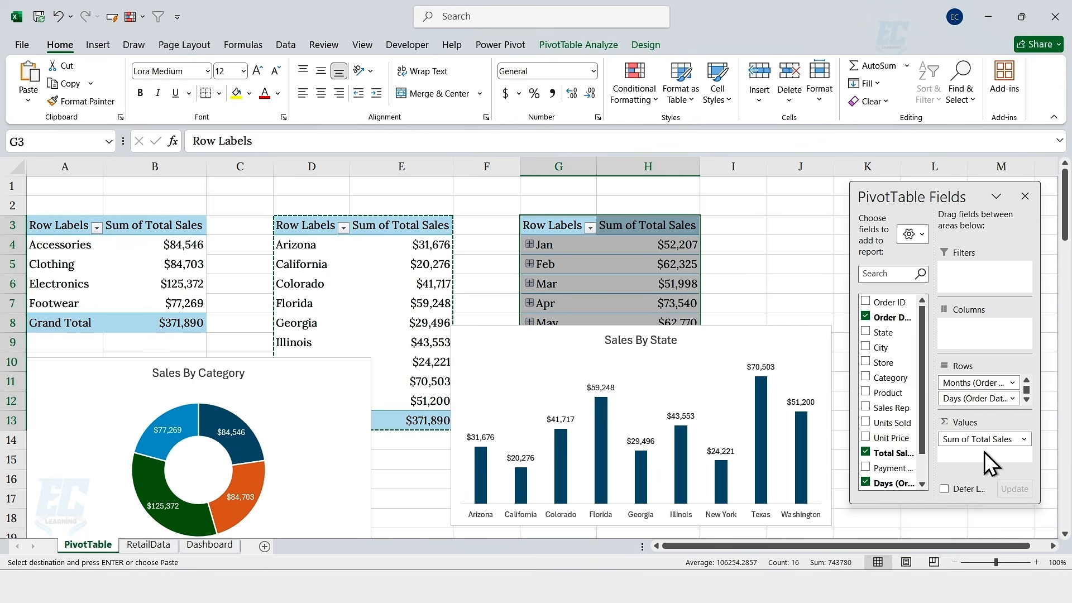
Insert a Clustered Bar PivotChart from the monthly sales PivotTable
{"action": "left_click", "coordinate": [594, 48]}
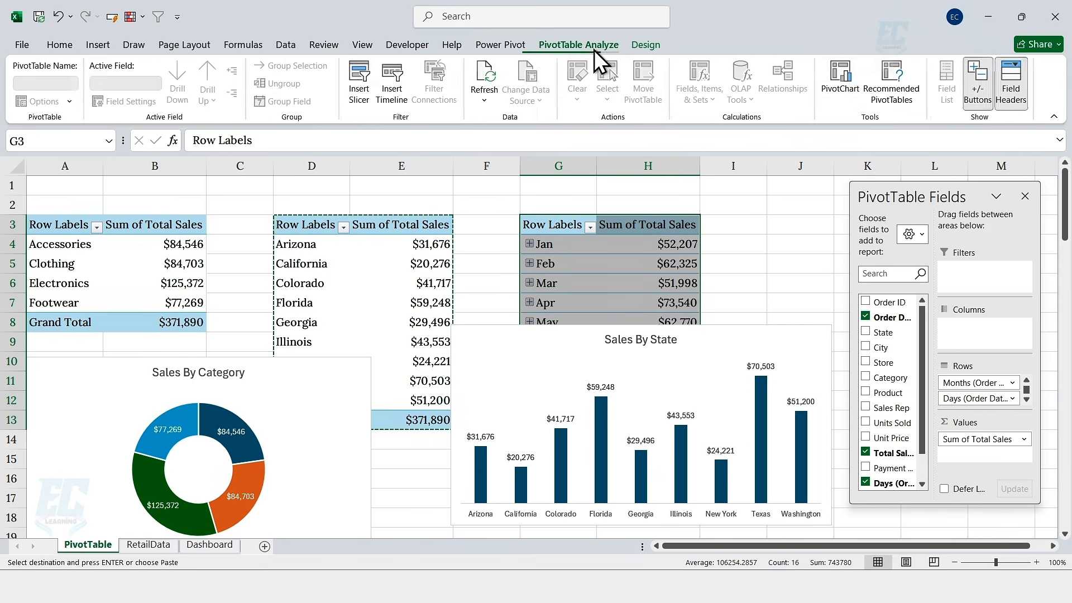
{"action": "left_click", "coordinate": [840, 83]}
{"action": "left_click", "coordinate": [364, 212]}
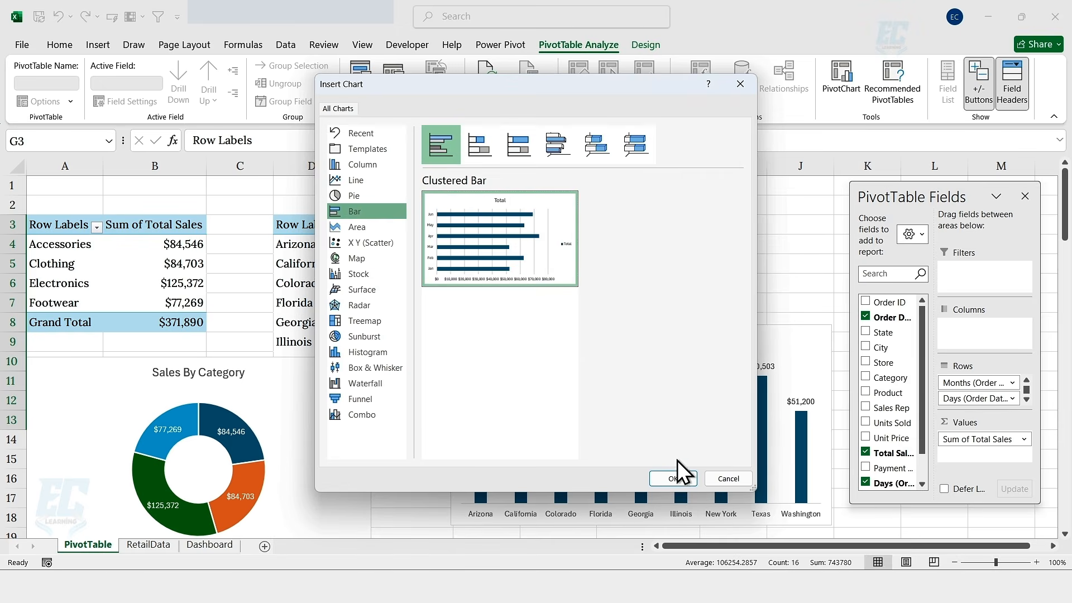
{"action": "left_click", "coordinate": [674, 478]}
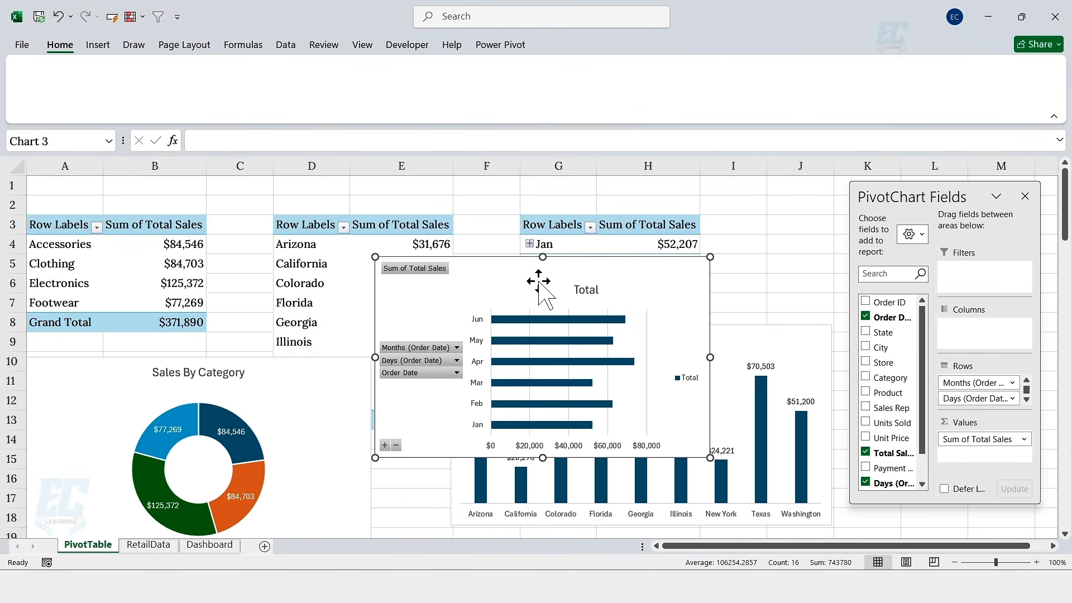
Strip the monthly bar chart of its field buttons, gridlines, legend and primary horizontal axis, and add data labels
{"action": "left_click", "coordinate": [579, 45]}
{"action": "left_click", "coordinate": [785, 92]}
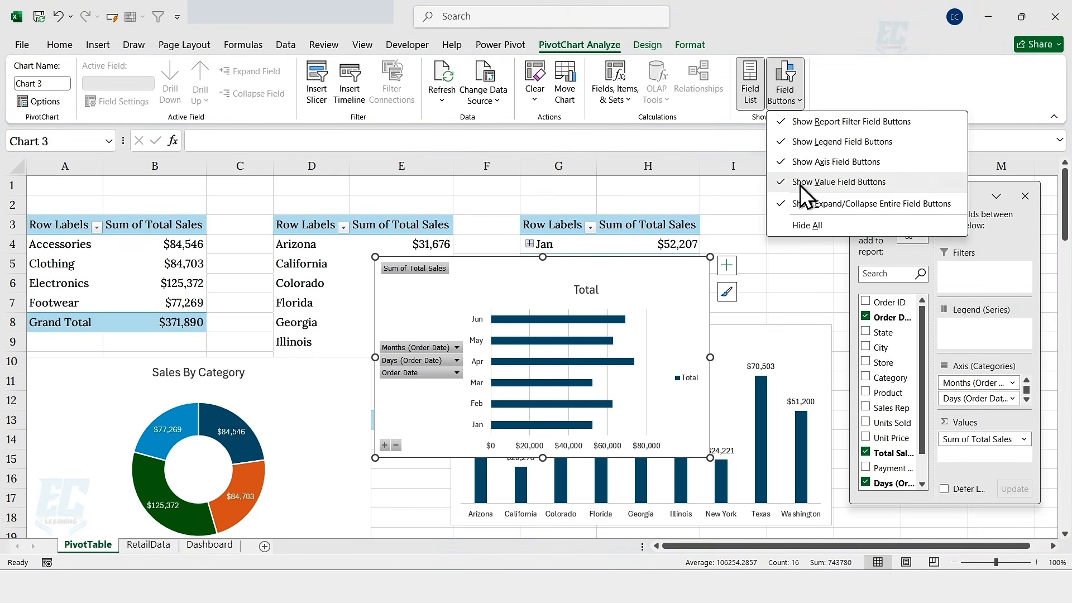
{"action": "left_click", "coordinate": [804, 225]}
{"action": "left_click", "coordinate": [727, 266]}
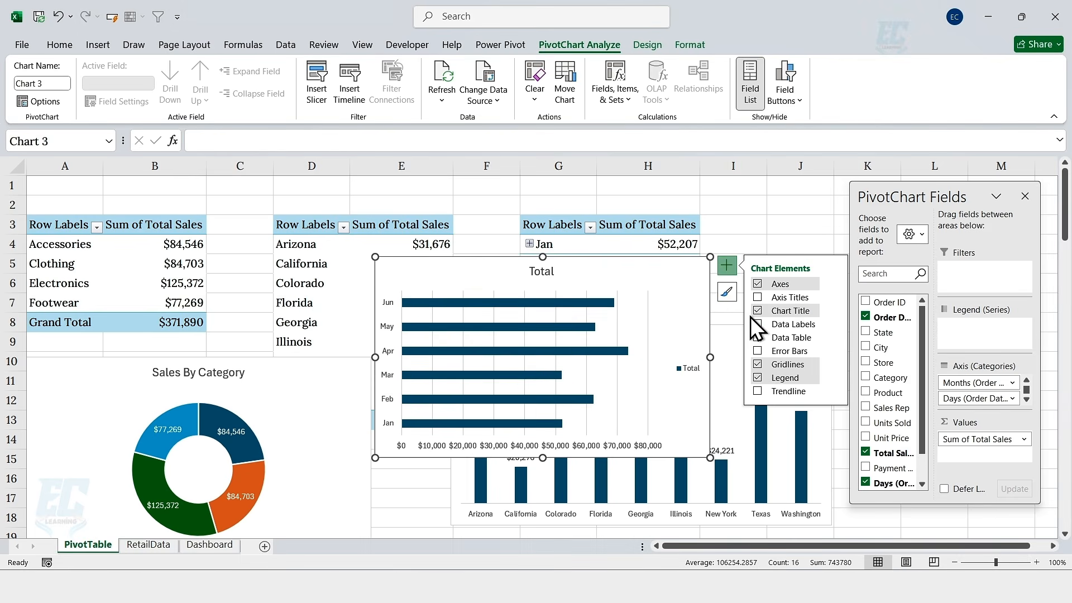
{"action": "left_click", "coordinate": [757, 364]}
{"action": "left_click", "coordinate": [757, 378]}
{"action": "left_click", "coordinate": [835, 284]}
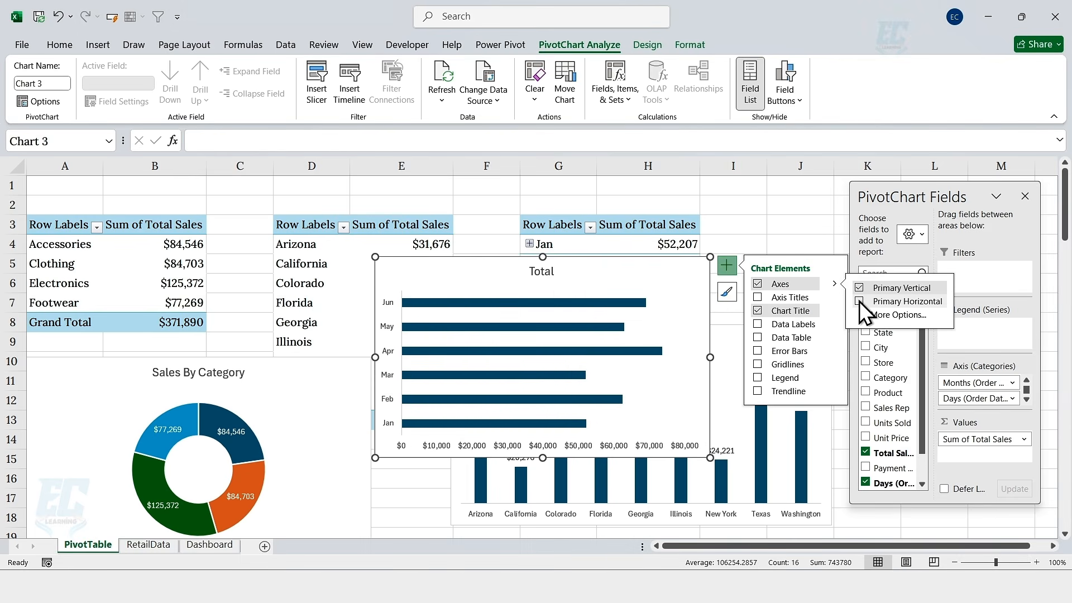
{"action": "left_click", "coordinate": [860, 301]}
{"action": "left_click", "coordinate": [760, 324]}
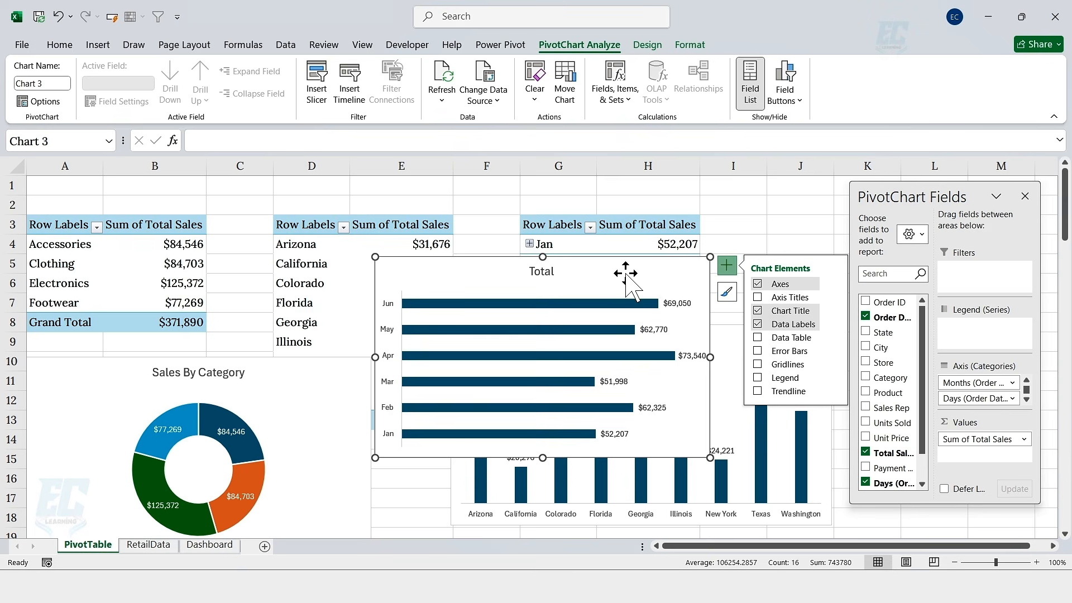
Set the bar chart's title to "Sales By Month" and move the charts clear of the monthly PivotTable
{"action": "left_click", "coordinate": [545, 272]}
{"action": "double_click", "coordinate": [545, 272]}
{"action": "type", "text": "Sales"}
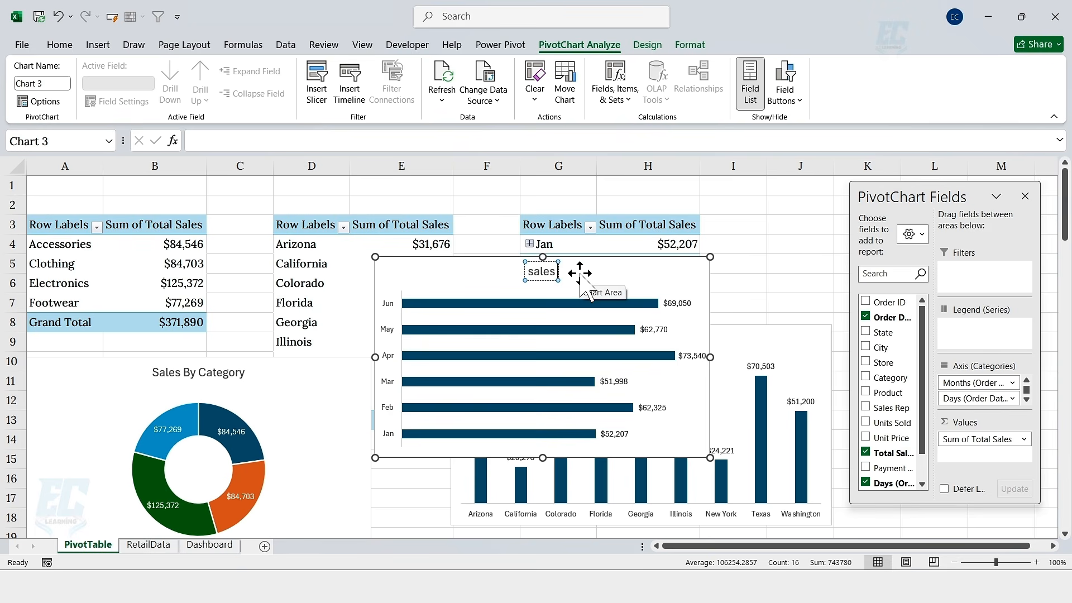
{"action": "type", "text": " By Month"}
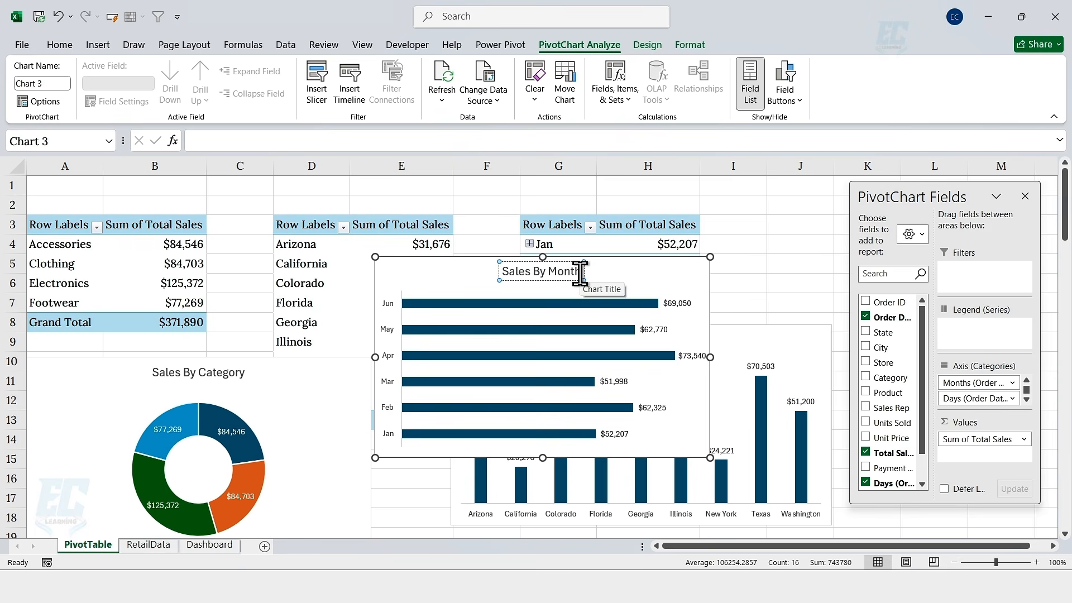
{"action": "left_click", "coordinate": [614, 271]}
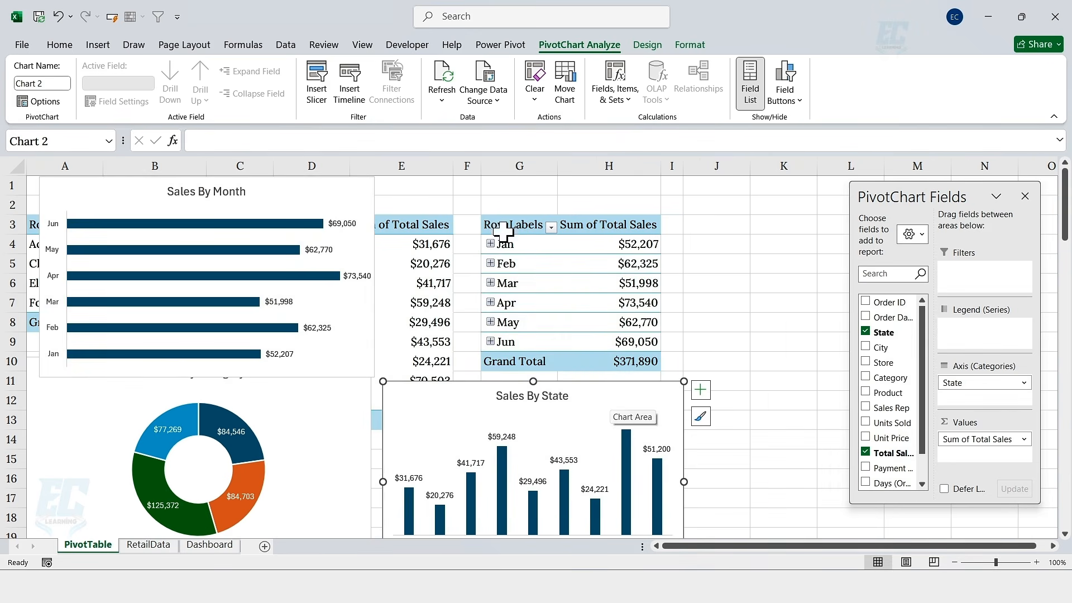
Copy the monthly PivotTable to cell J3 and fit the widths of columns J and K
{"action": "left_click_drag", "start_coordinate": [491, 225], "coordinate": [630, 357]}
{"action": "key", "text": "ctrl+c"}
{"action": "left_click", "coordinate": [712, 225]}
{"action": "key", "text": "ctrl+v"}
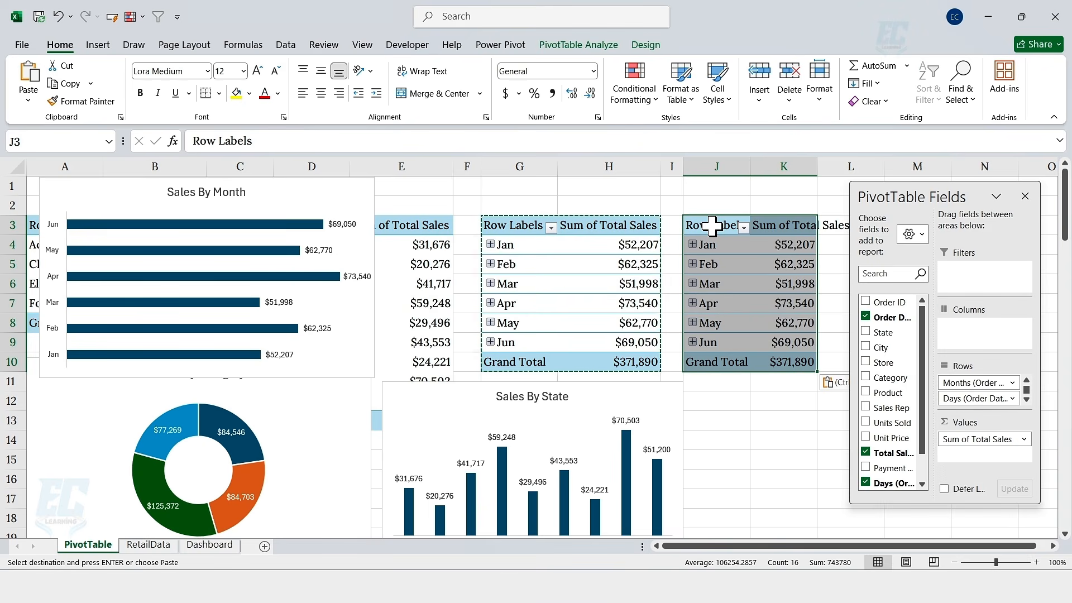
{"action": "double_click", "coordinate": [750, 166]}
{"action": "double_click", "coordinate": [826, 166]}
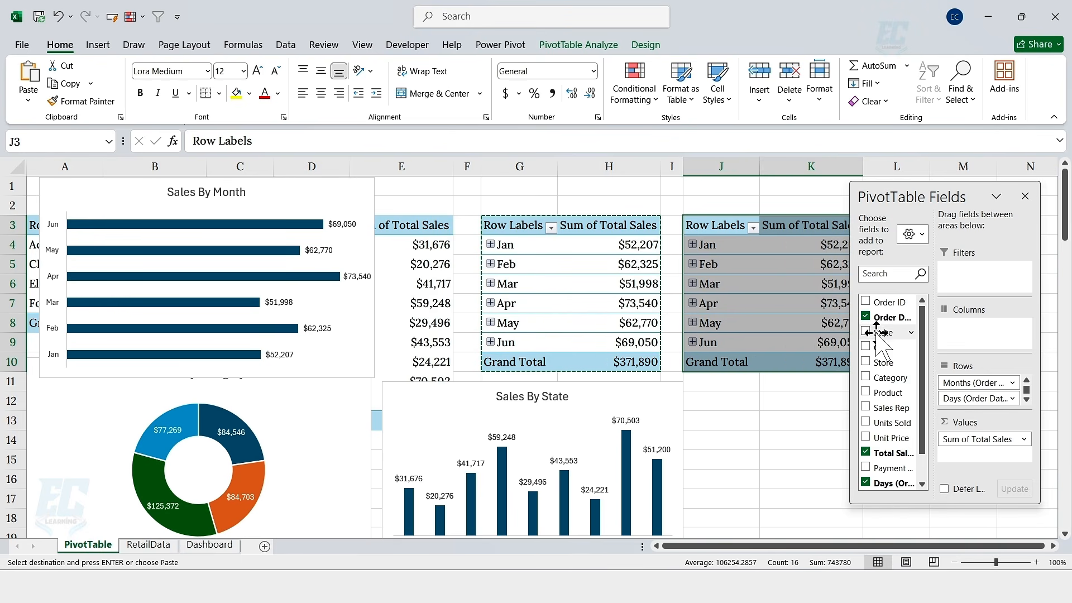
Replace the Order Date, Days and Months fields with Product as the rows of the PivotTable at J3
{"action": "left_click", "coordinate": [865, 317]}
{"action": "left_click", "coordinate": [868, 482]}
{"action": "scroll", "coordinate": [882, 468], "scroll_direction": "down", "scroll_amount": 2}
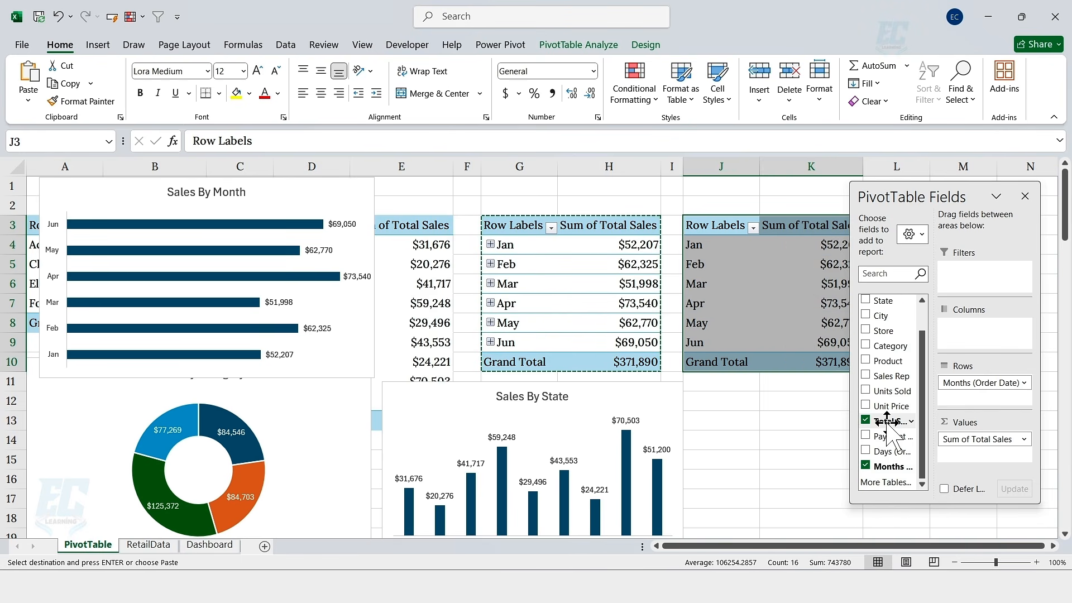
{"action": "left_click", "coordinate": [866, 465]}
{"action": "left_click_drag", "start_coordinate": [881, 361], "coordinate": [969, 384]}
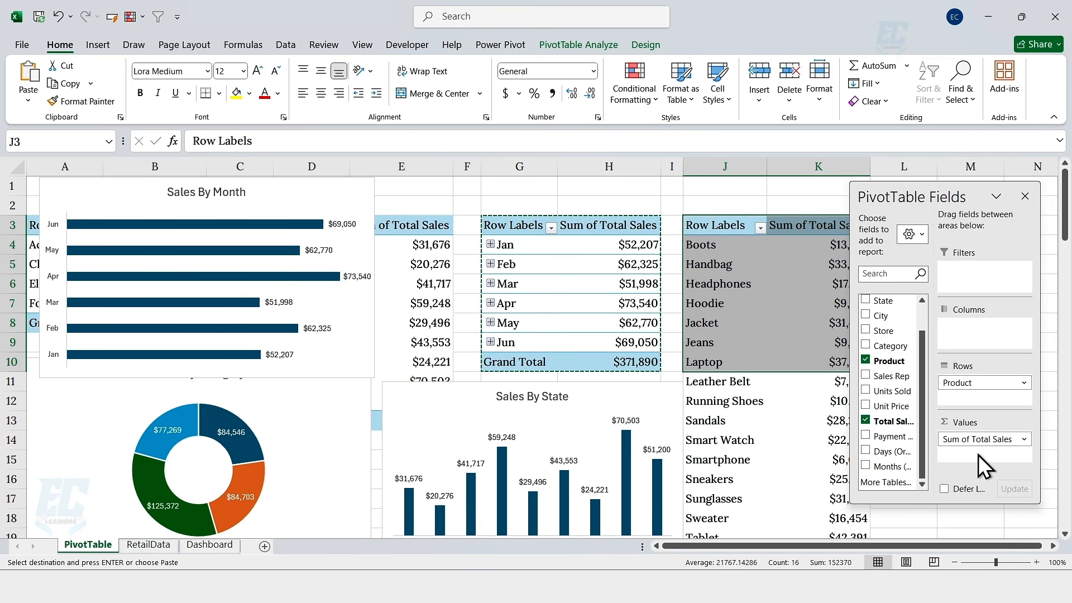
Move the field list off the product PivotTable and sort its total sales from largest to smallest
{"action": "left_click_drag", "start_coordinate": [938, 196], "coordinate": [966, 208]}
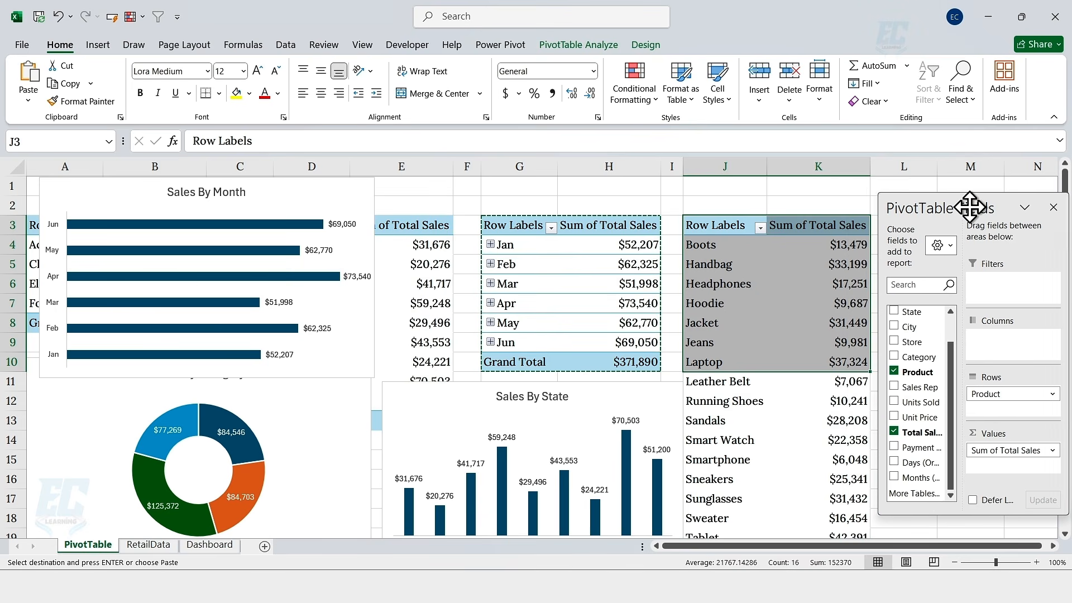
{"action": "left_click", "coordinate": [846, 244]}
{"action": "right_click", "coordinate": [844, 246]}
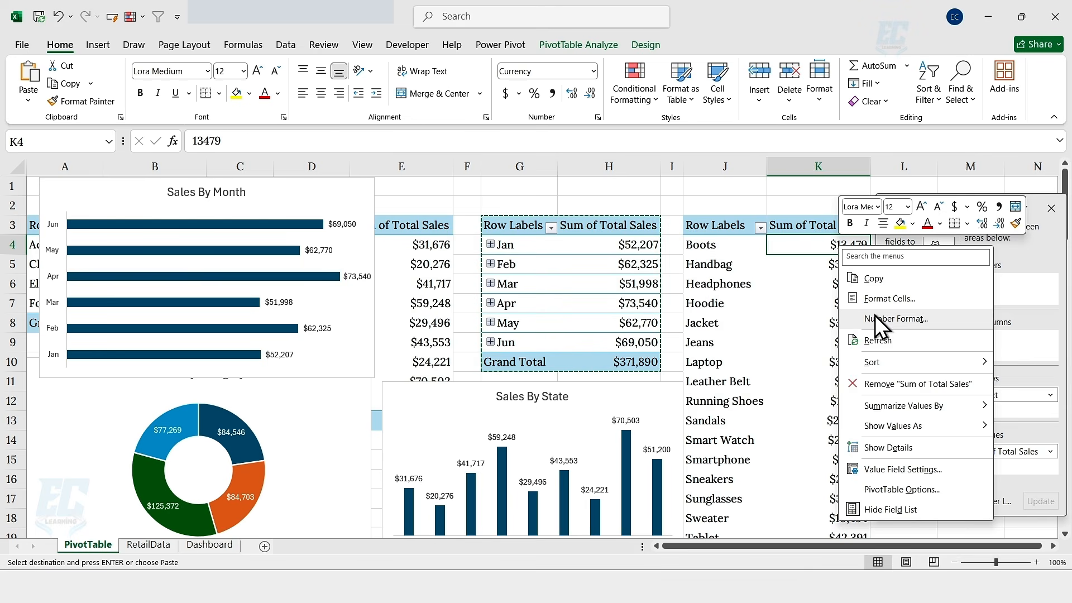
{"action": "mouse_move", "coordinate": [886, 361]}
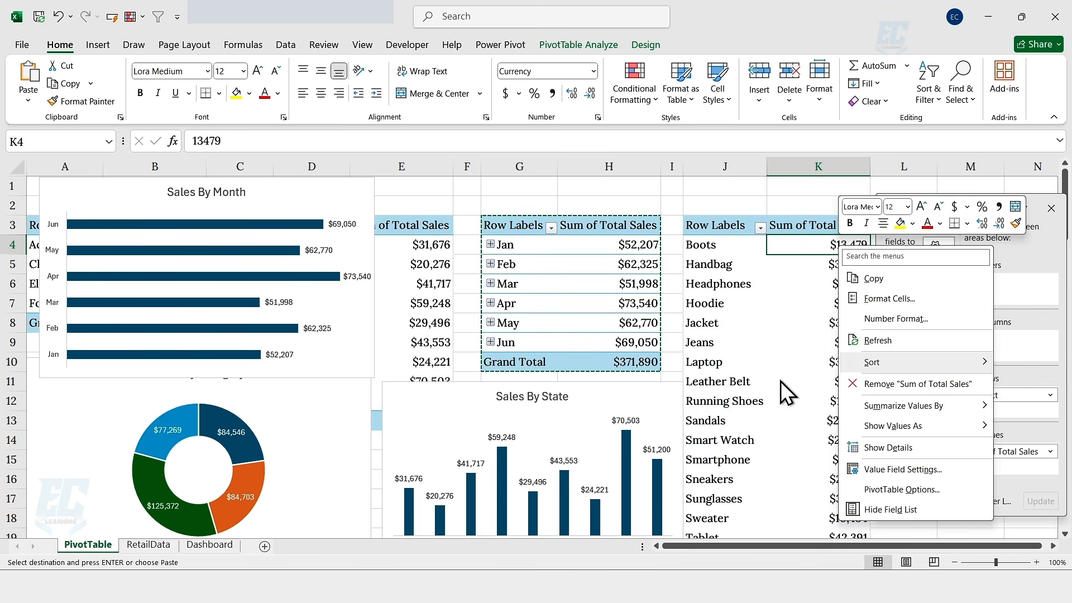
{"action": "left_click", "coordinate": [781, 382]}
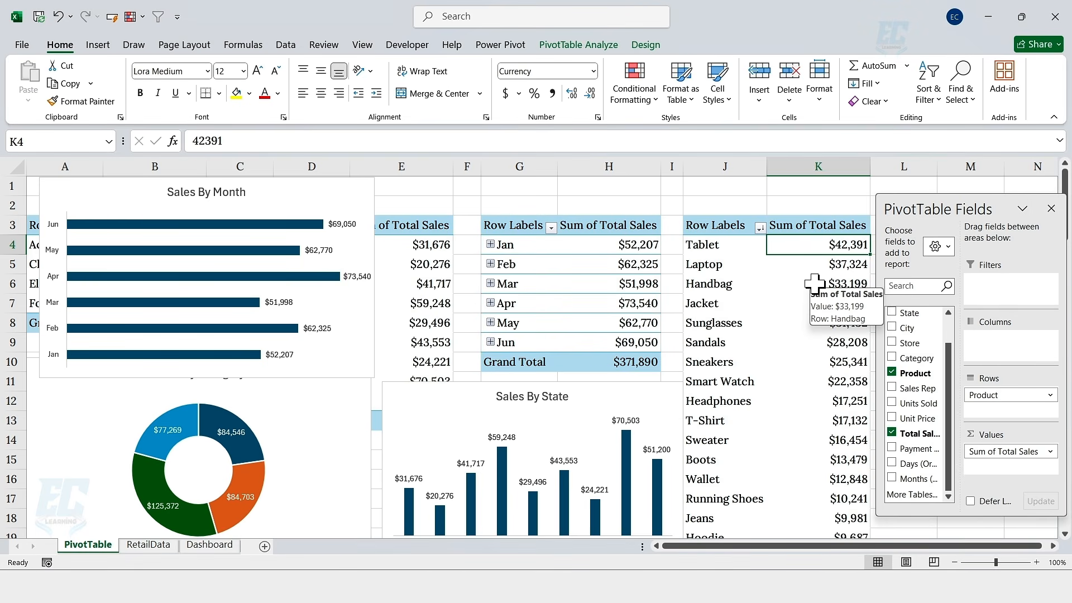
Filter the product PivotTable to the top 5 items by Sum of Total Sales
{"action": "left_click", "coordinate": [761, 231]}
{"action": "mouse_move", "coordinate": [667, 347]}
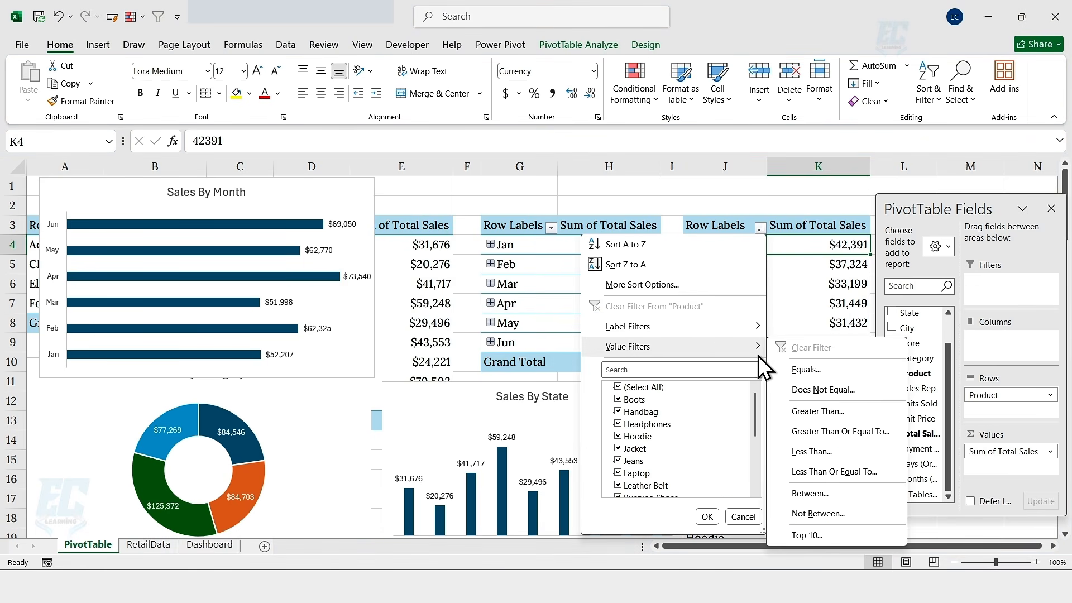
{"action": "left_click", "coordinate": [795, 534]}
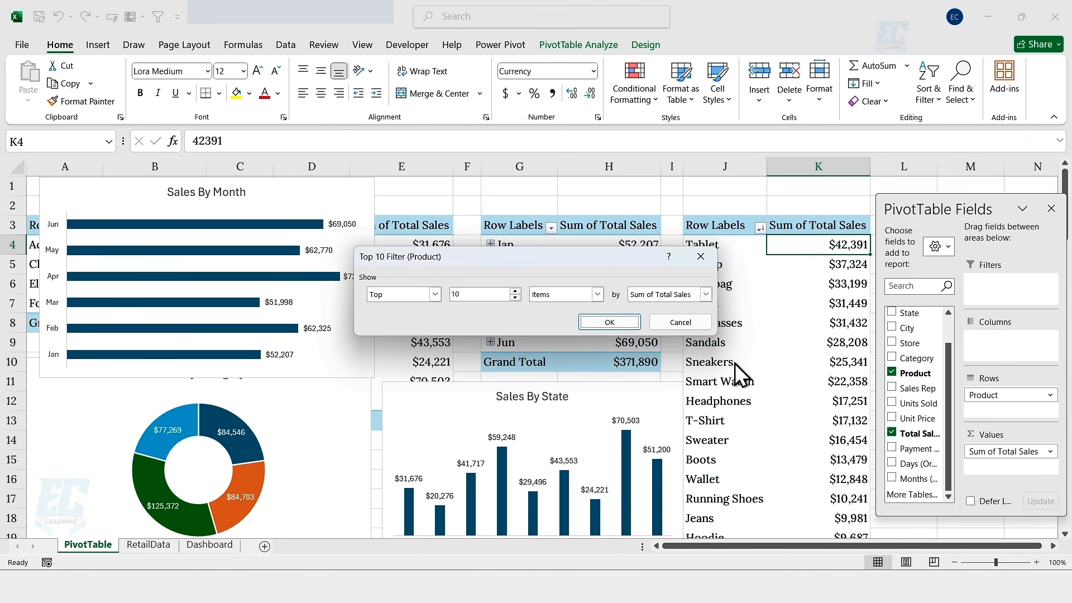
{"action": "left_click_drag", "start_coordinate": [478, 296], "coordinate": [444, 294]}
{"action": "left_click", "coordinate": [609, 322]}
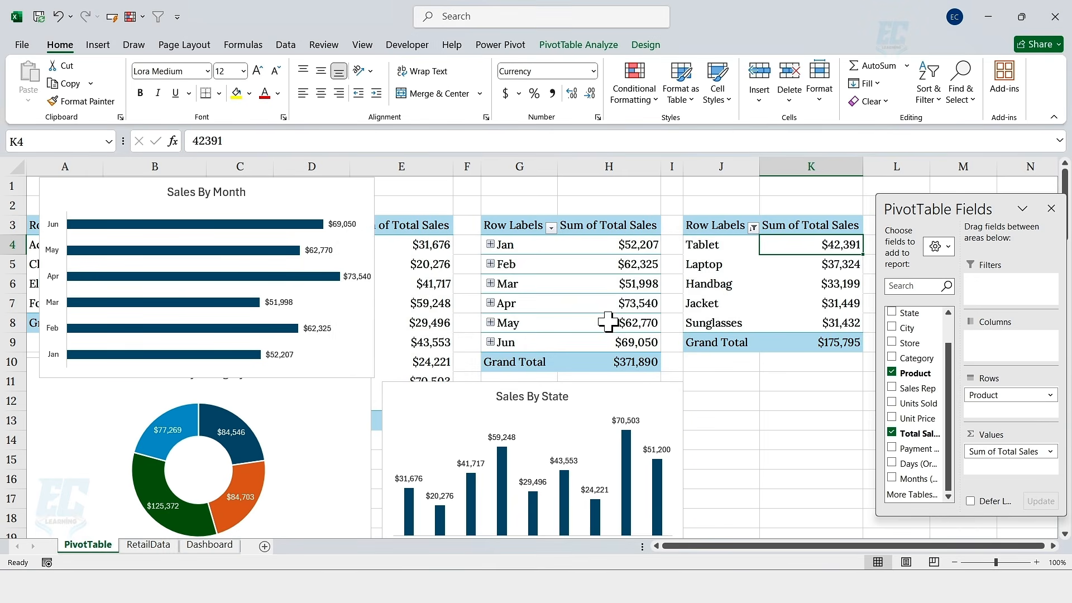
Insert a 2-D clustered column PivotChart from the top five products PivotTable
{"action": "left_click", "coordinate": [100, 45]}
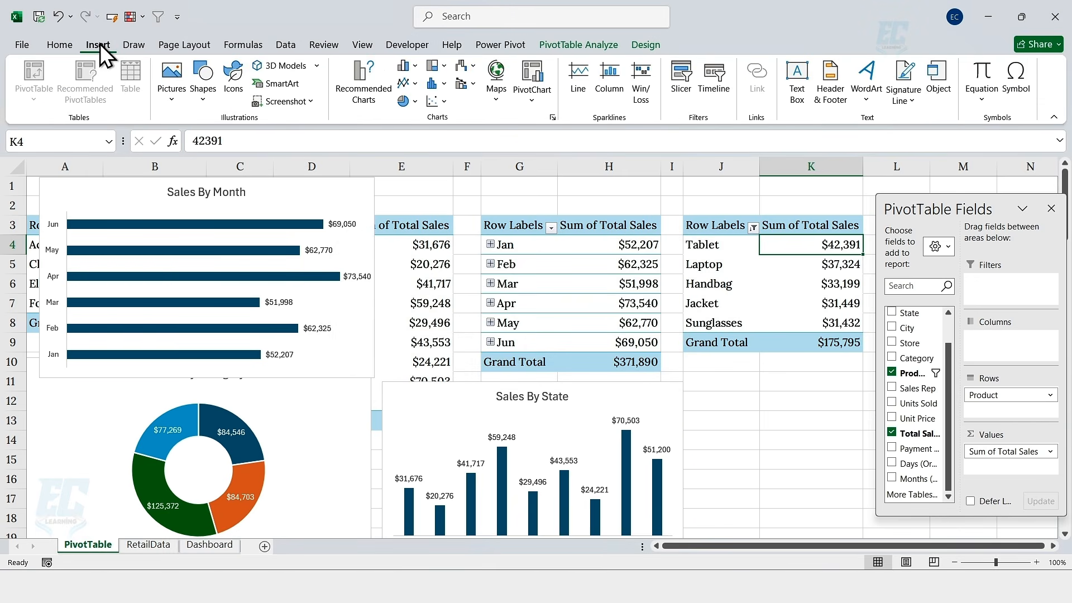
{"action": "left_click", "coordinate": [407, 65]}
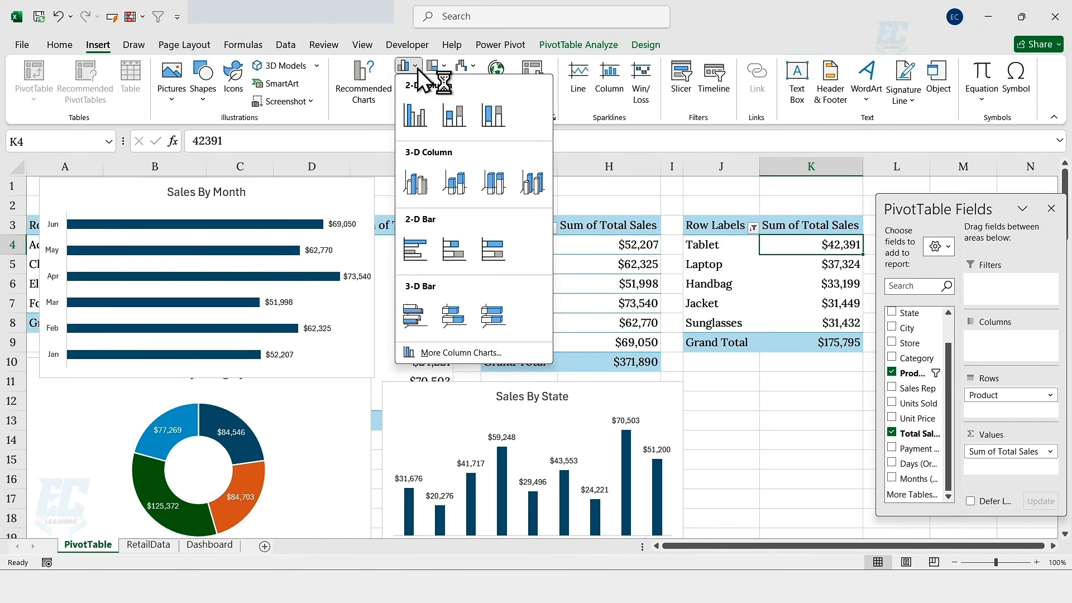
{"action": "left_click", "coordinate": [416, 116]}
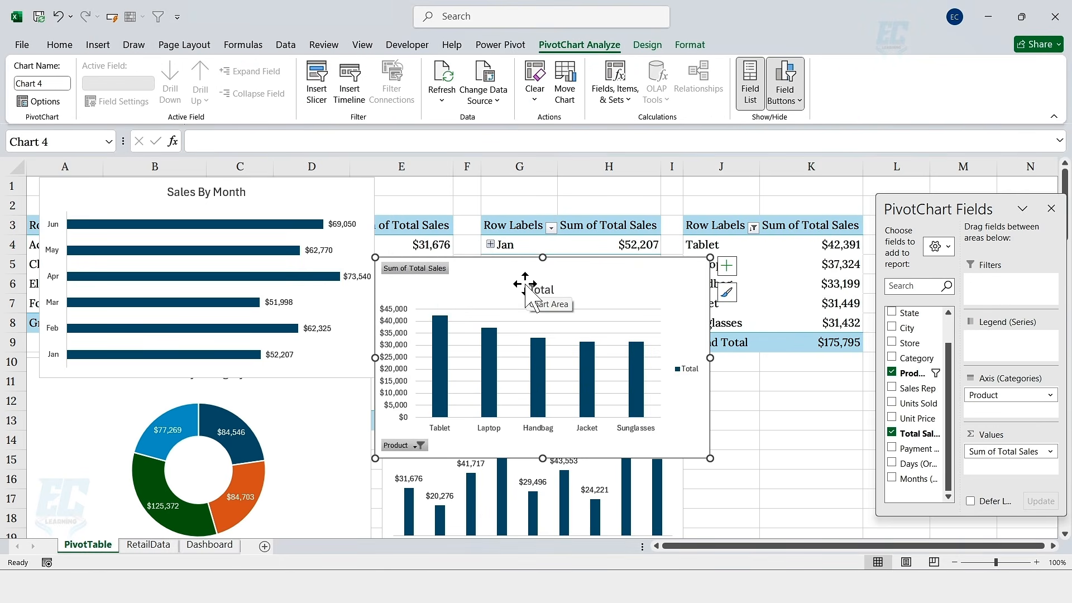
Remove the legend and gridlines from the product column chart and show data labels on its columns
{"action": "left_click", "coordinate": [726, 266]}
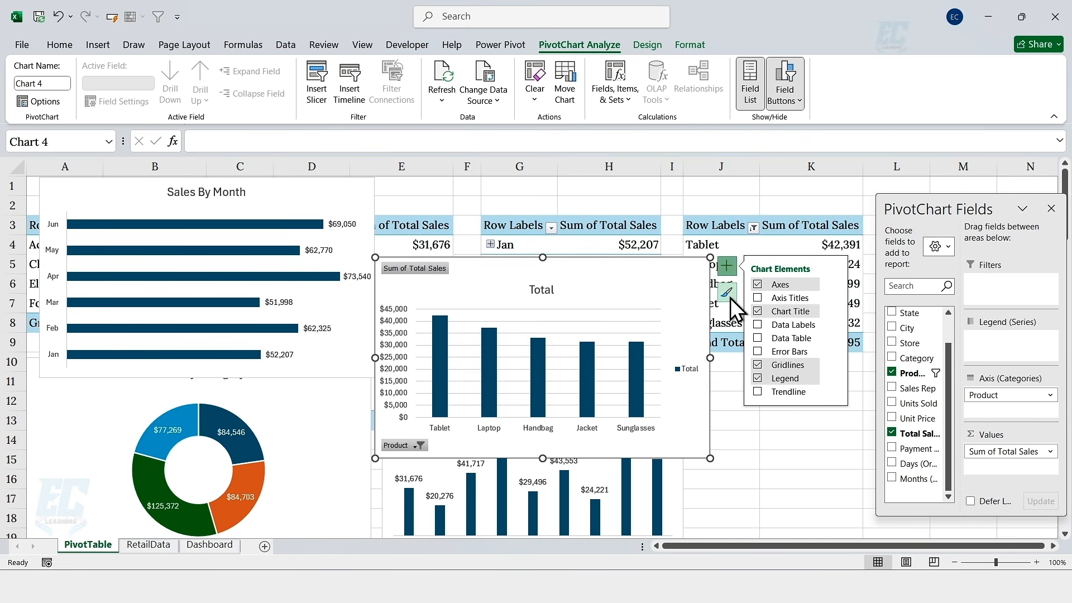
{"action": "left_click", "coordinate": [757, 378]}
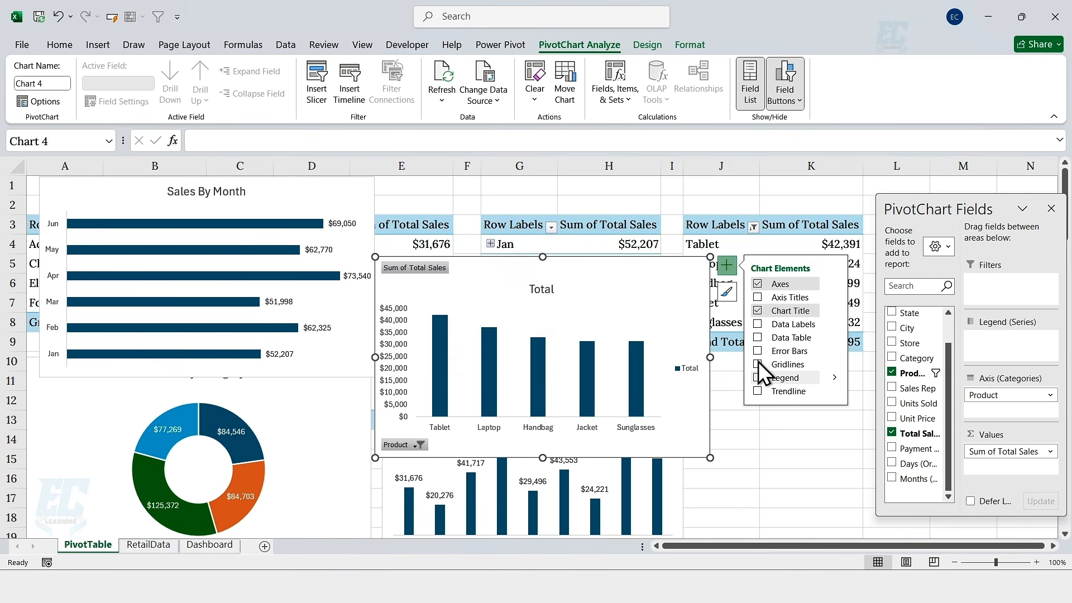
{"action": "left_click", "coordinate": [757, 324]}
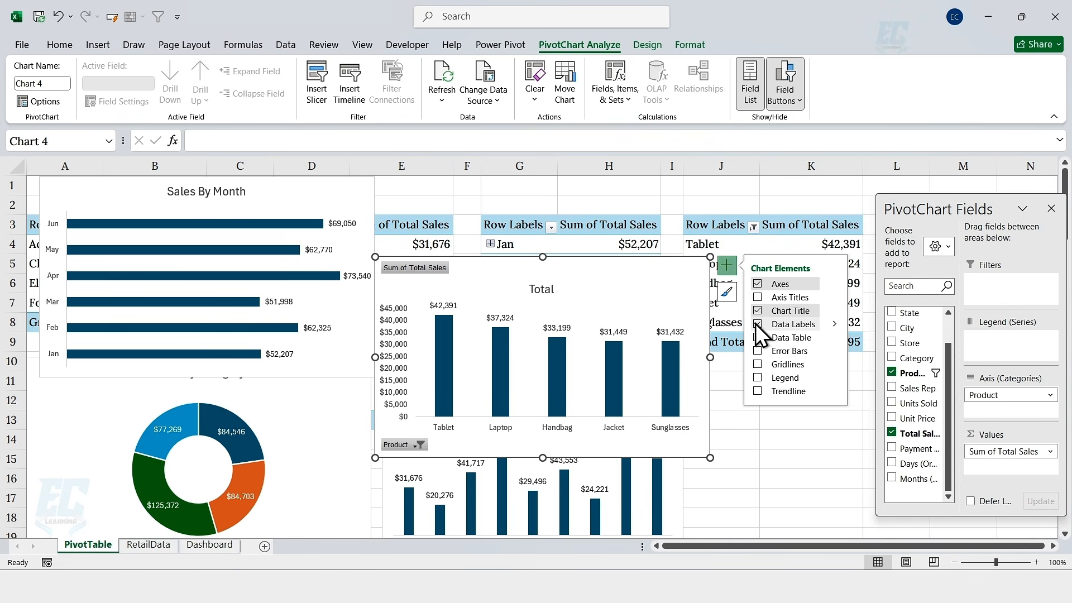
Title the product chart "Top 5 Products" and remove its field buttons and vertical axis
{"action": "left_click", "coordinate": [545, 289]}
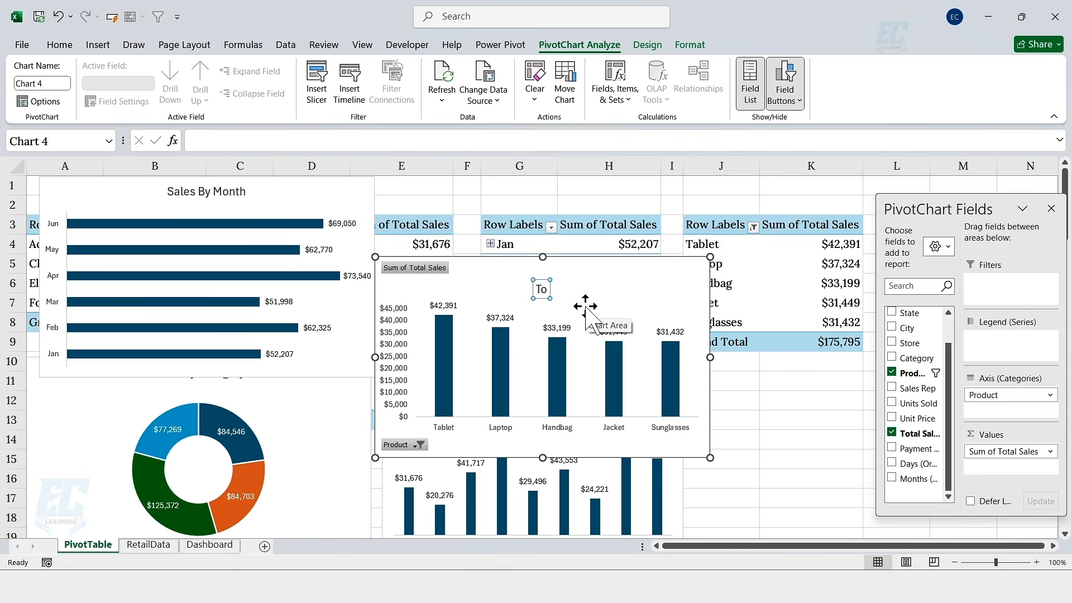
{"action": "type", "text": "Top 5 Products"}
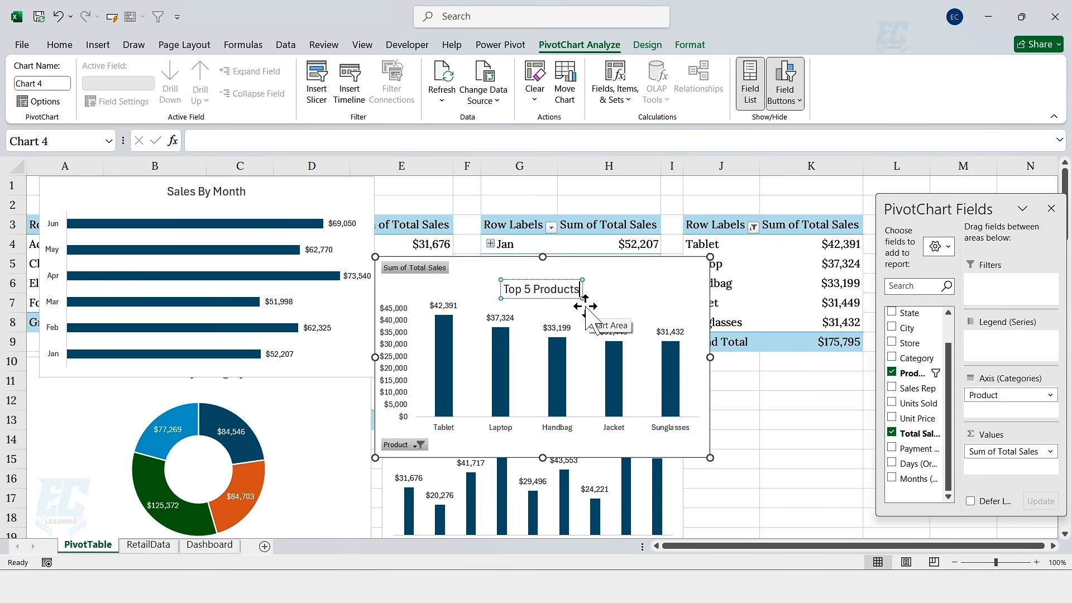
{"action": "left_click", "coordinate": [785, 99]}
{"action": "left_click", "coordinate": [809, 226]}
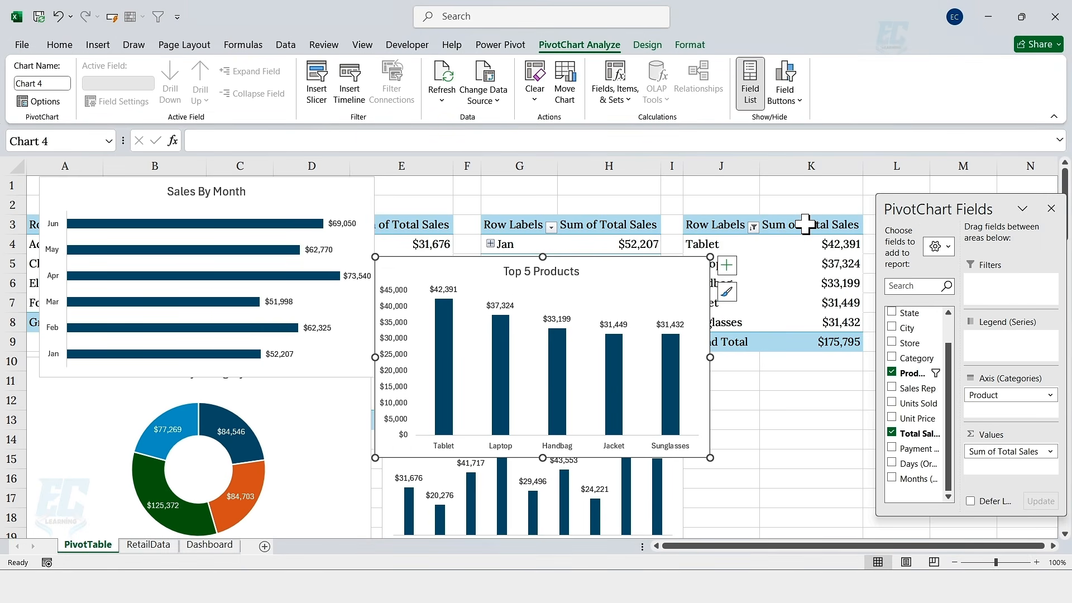
{"action": "left_click", "coordinate": [397, 303]}
{"action": "key", "text": "Delete"}
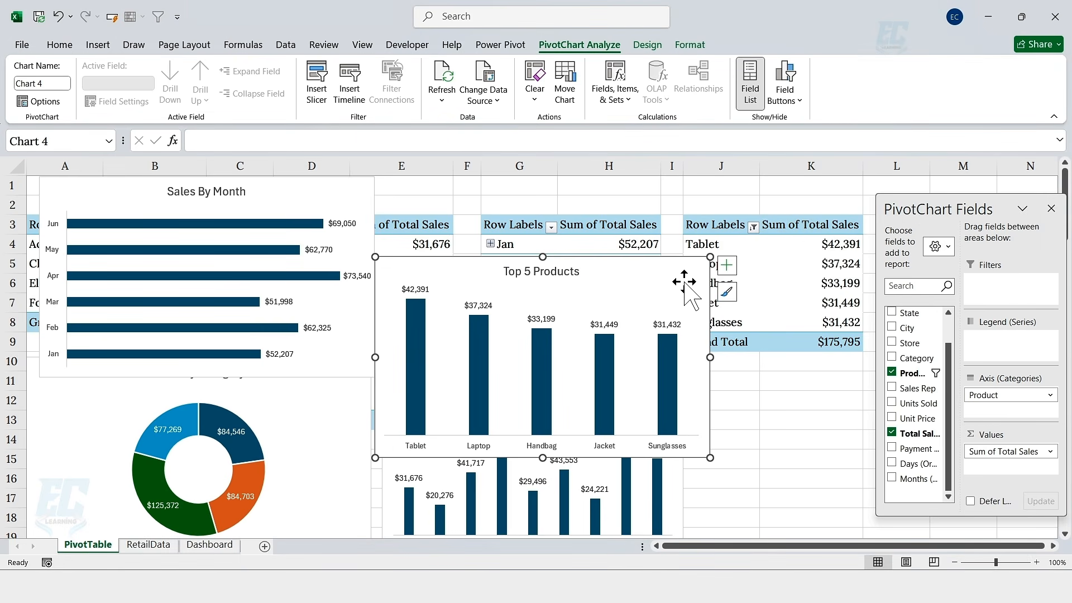
Cut all four charts from the PivotTable sheet and paste them into the Dashboard sheet
{"action": "left_click", "coordinate": [684, 282], "text": "ctrl"}
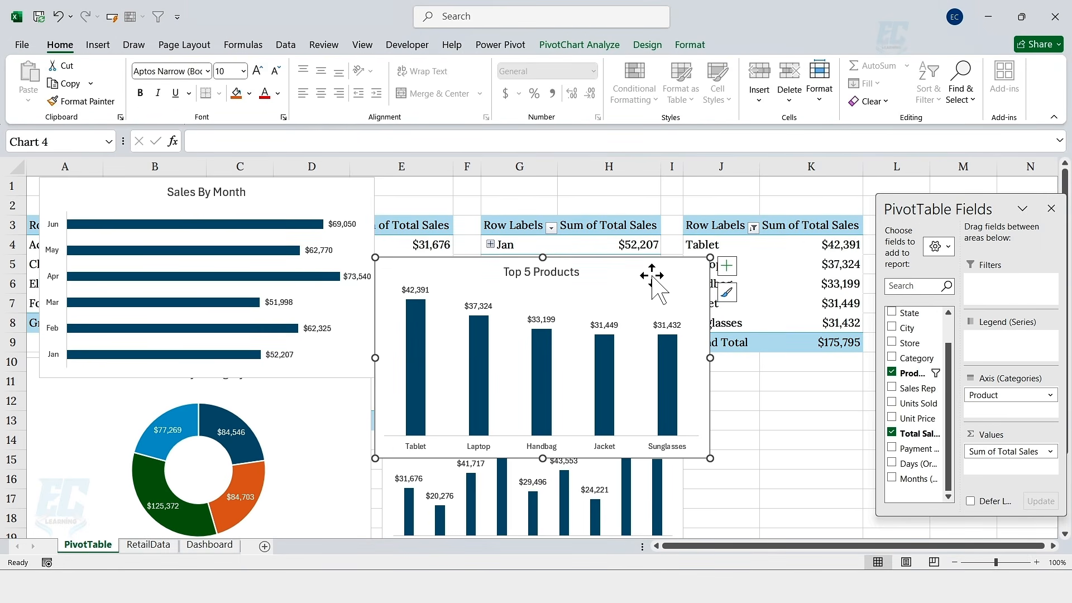
{"action": "left_click", "coordinate": [387, 486], "text": "ctrl"}
{"action": "left_click", "coordinate": [322, 461], "text": "ctrl"}
{"action": "left_click", "coordinate": [136, 202], "text": "ctrl"}
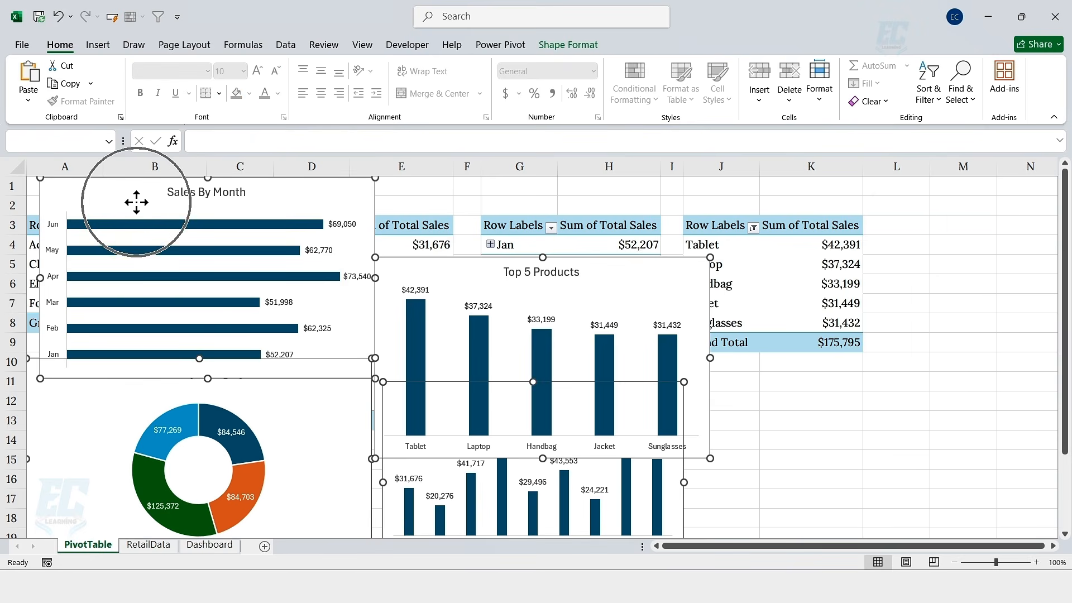
{"action": "key", "text": "ctrl+x"}
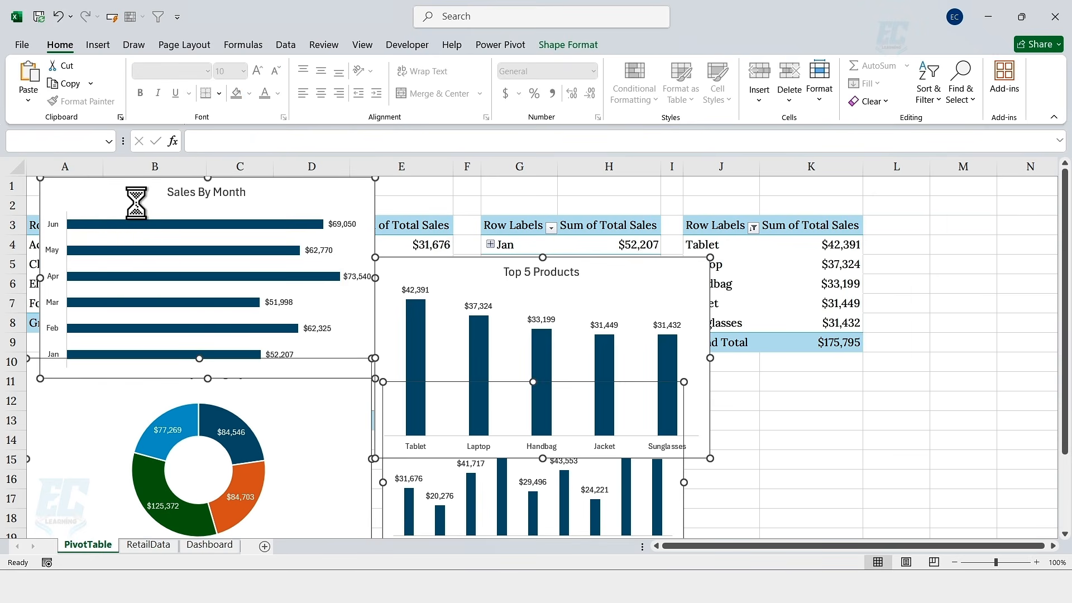
{"action": "left_click", "coordinate": [206, 545]}
{"action": "key", "text": "ctrl+v"}
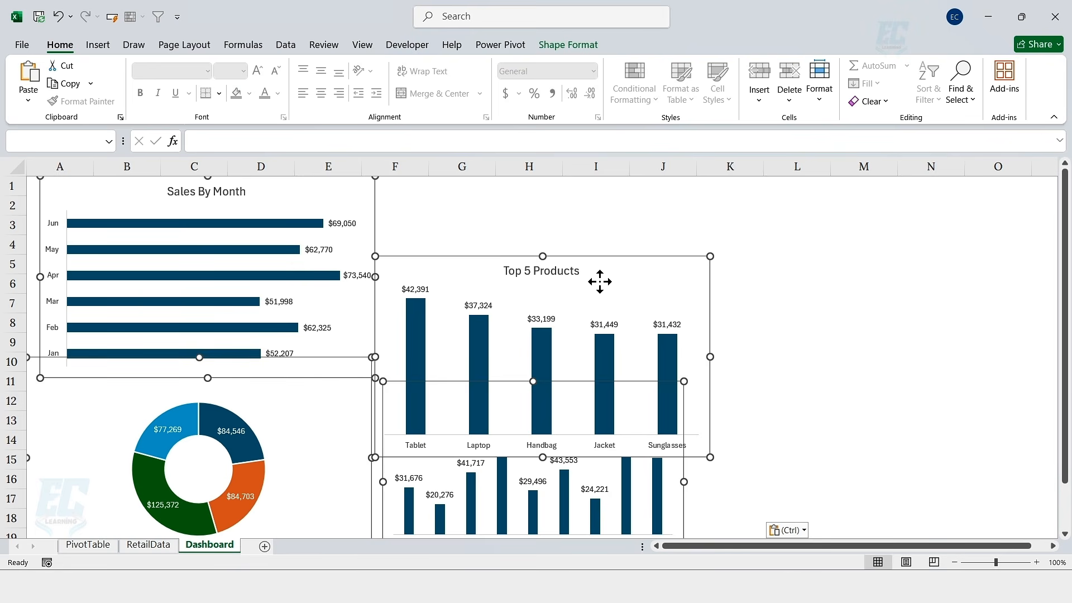
Arrange the charts in a two-by-two block: Sales By Category beside Top 5 Products, with Sales By Month and Sales By State below them
{"action": "left_click", "coordinate": [599, 281]}
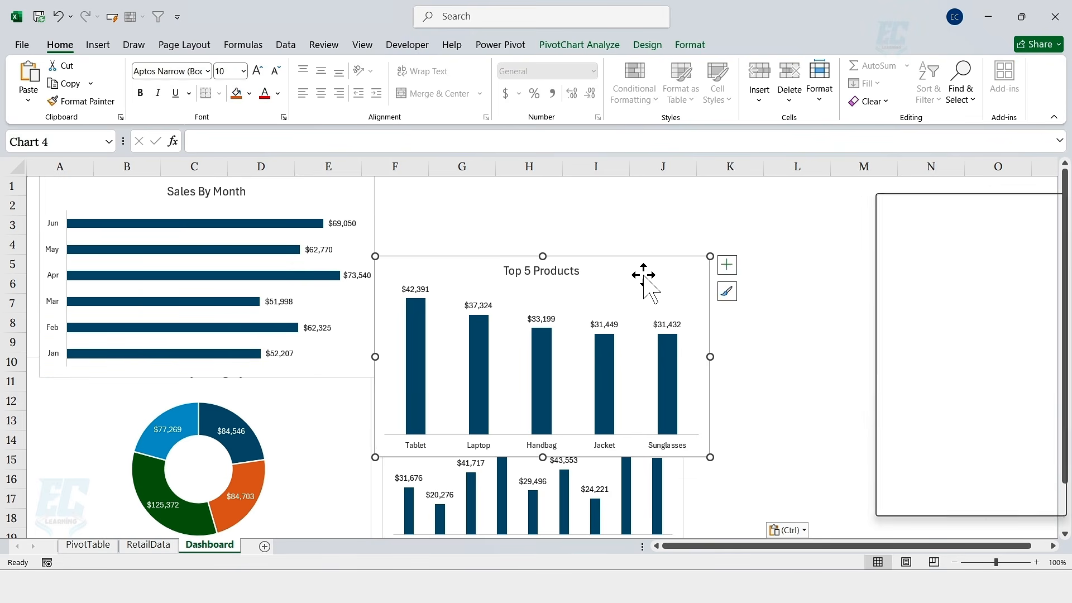
{"action": "left_click_drag", "start_coordinate": [663, 278], "coordinate": [1001, 205]}
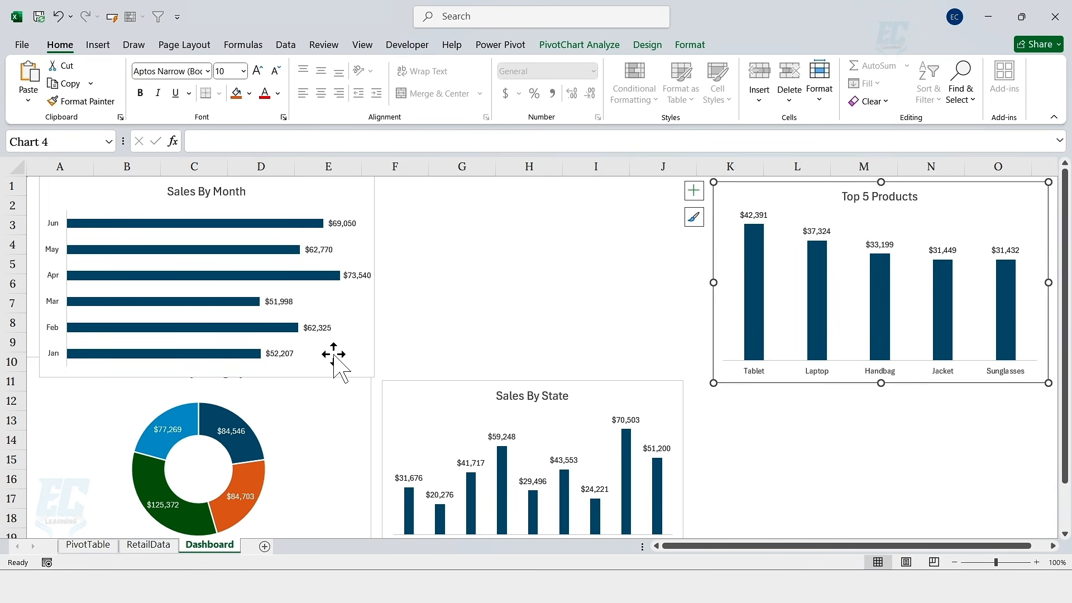
{"action": "left_click_drag", "start_coordinate": [338, 396], "coordinate": [647, 224]}
{"action": "left_click_drag", "start_coordinate": [620, 418], "coordinate": [984, 425]}
{"action": "left_click_drag", "start_coordinate": [136, 210], "coordinate": [463, 424]}
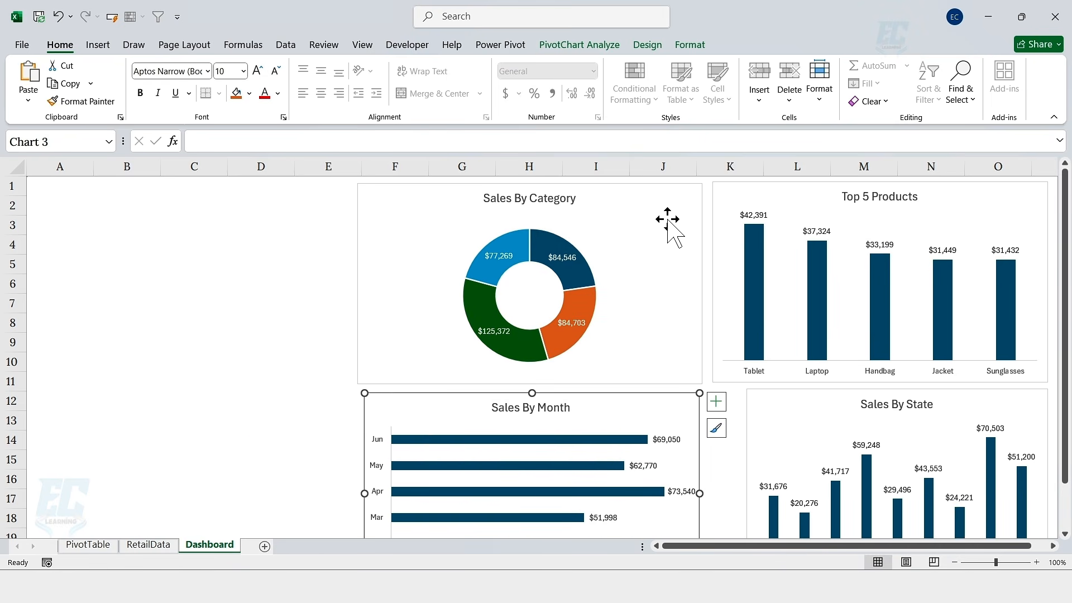
Shorten the Sales By Category chart slightly from its lower edge
{"action": "left_click", "coordinate": [660, 201]}
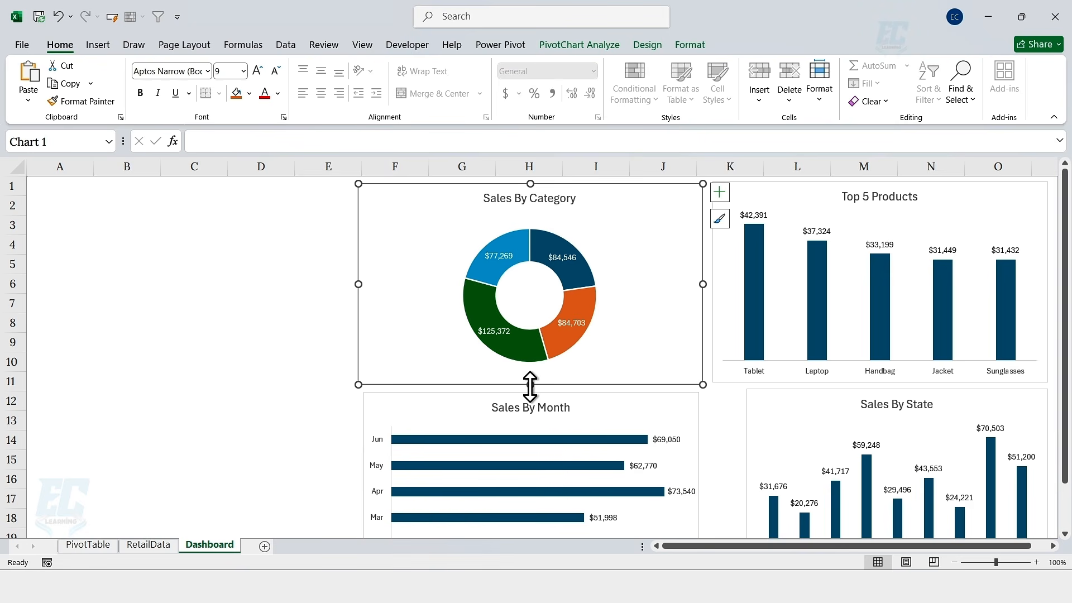
{"action": "left_click_drag", "start_coordinate": [531, 384], "coordinate": [533, 372]}
{"action": "left_click", "coordinate": [575, 402]}
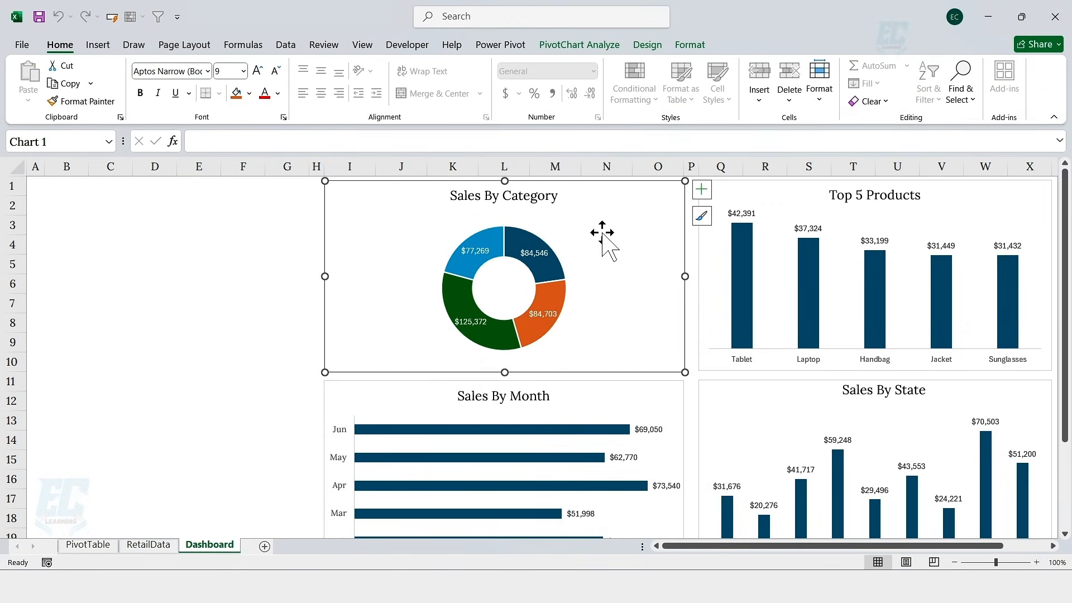
Add a legend to the Sales By Category chart and set its position to Bottom
{"action": "left_click", "coordinate": [702, 189]}
{"action": "left_click", "coordinate": [733, 235]}
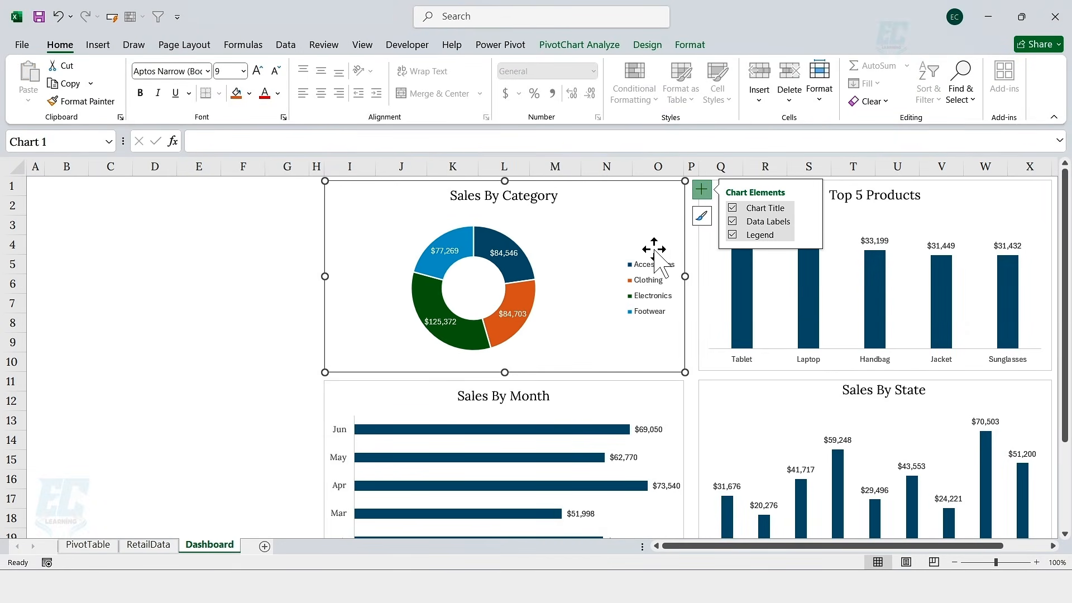
{"action": "right_click", "coordinate": [652, 266]}
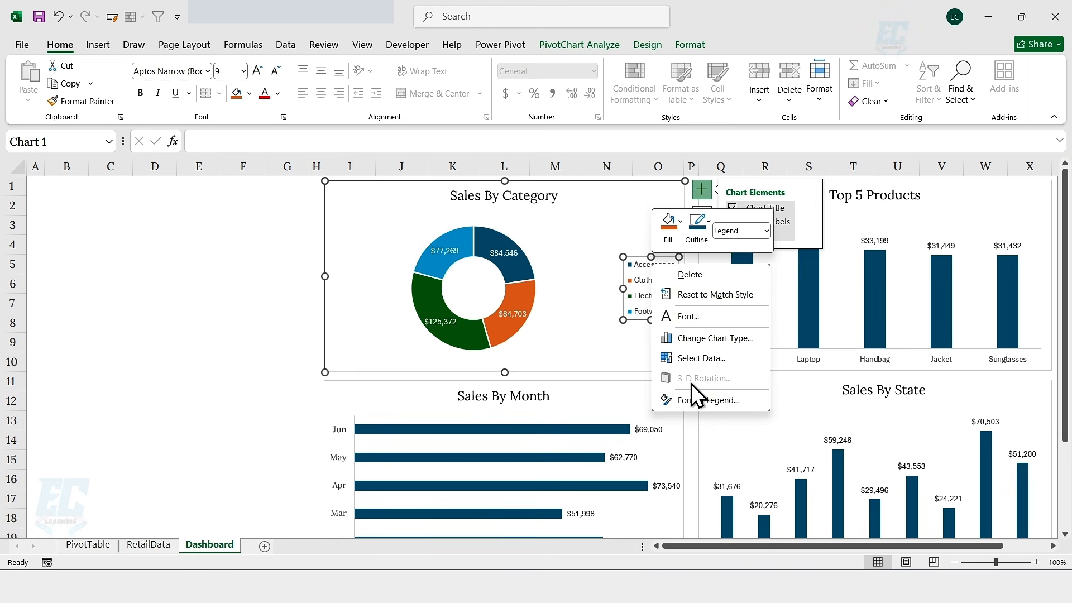
{"action": "left_click", "coordinate": [693, 399]}
{"action": "left_click", "coordinate": [539, 318]}
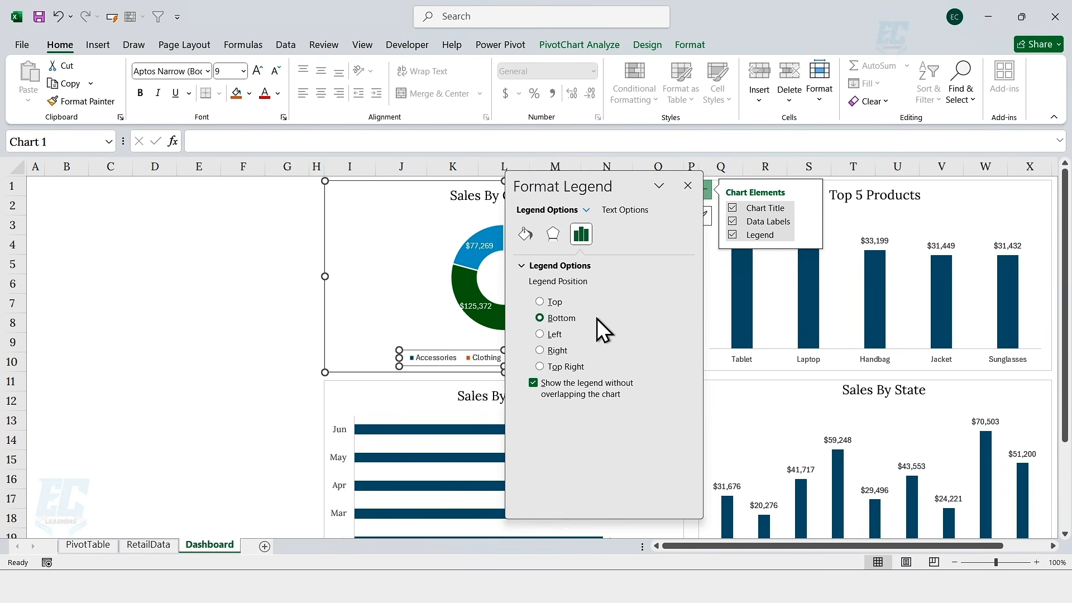
{"action": "key", "text": "Escape"}
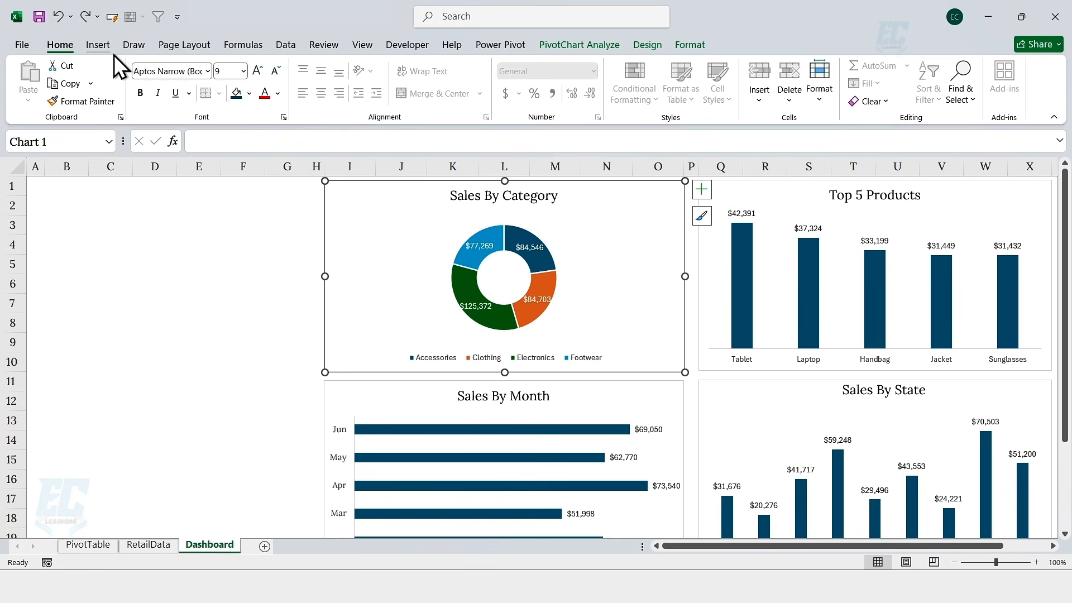
Draw a rectangle about 1.72" wide and 0.58" high over columns B to D around rows 12 and 13 of the Dashboard sheet
{"action": "left_click", "coordinate": [98, 44]}
{"action": "left_click", "coordinate": [202, 100]}
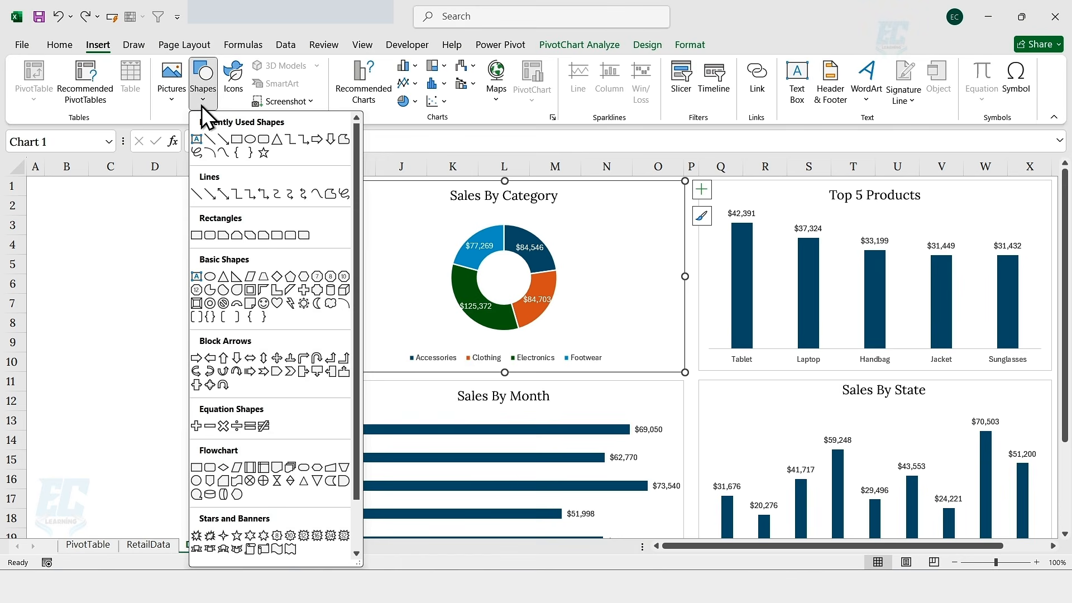
{"action": "left_click", "coordinate": [237, 138]}
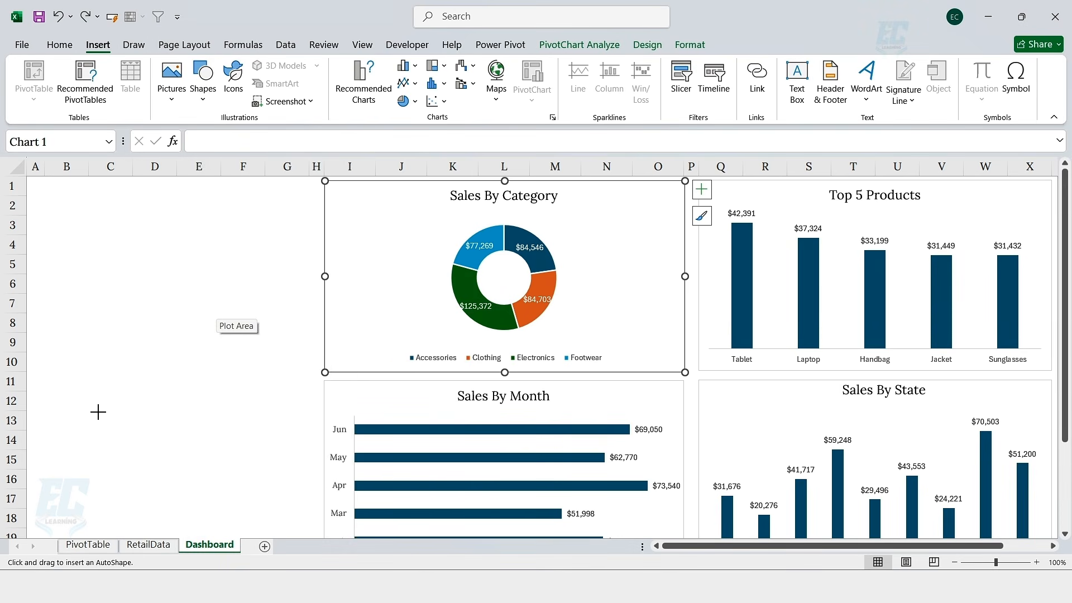
{"action": "left_click_drag", "start_coordinate": [45, 392], "coordinate": [103, 431]}
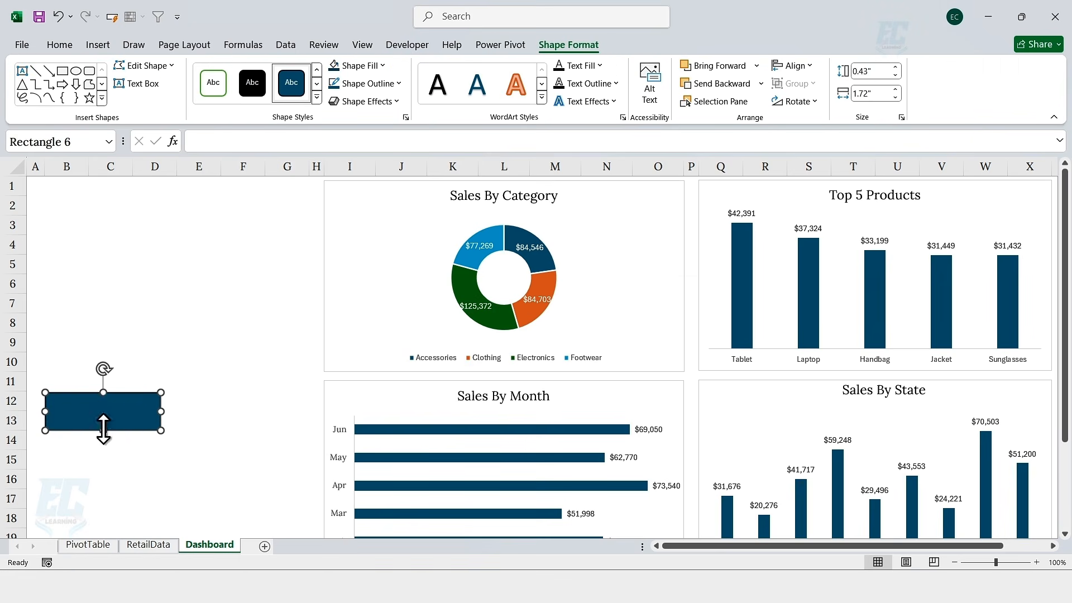
{"action": "left_click_drag", "start_coordinate": [103, 389], "coordinate": [103, 387]}
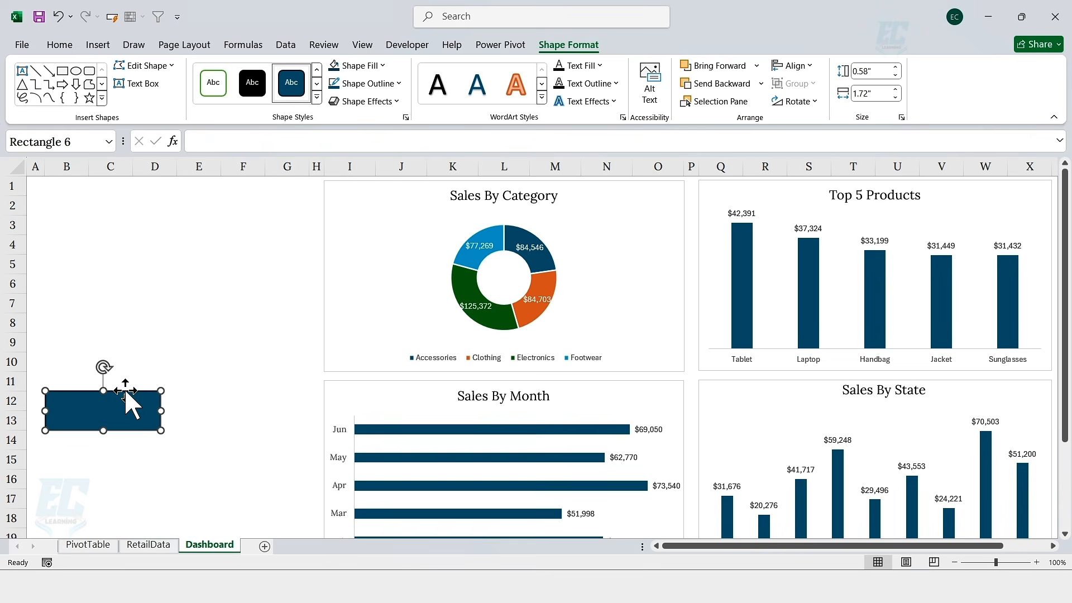
Fill the rectangle with a darker blue theme shade and remove its outline
{"action": "left_click", "coordinate": [383, 65]}
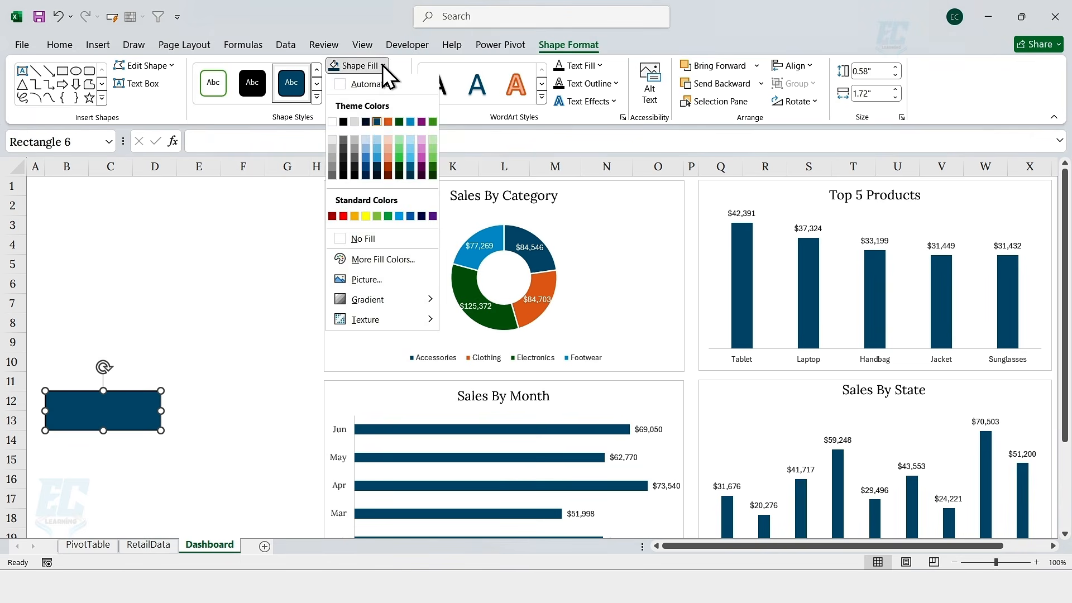
{"action": "left_click", "coordinate": [408, 174]}
{"action": "left_click", "coordinate": [399, 83]}
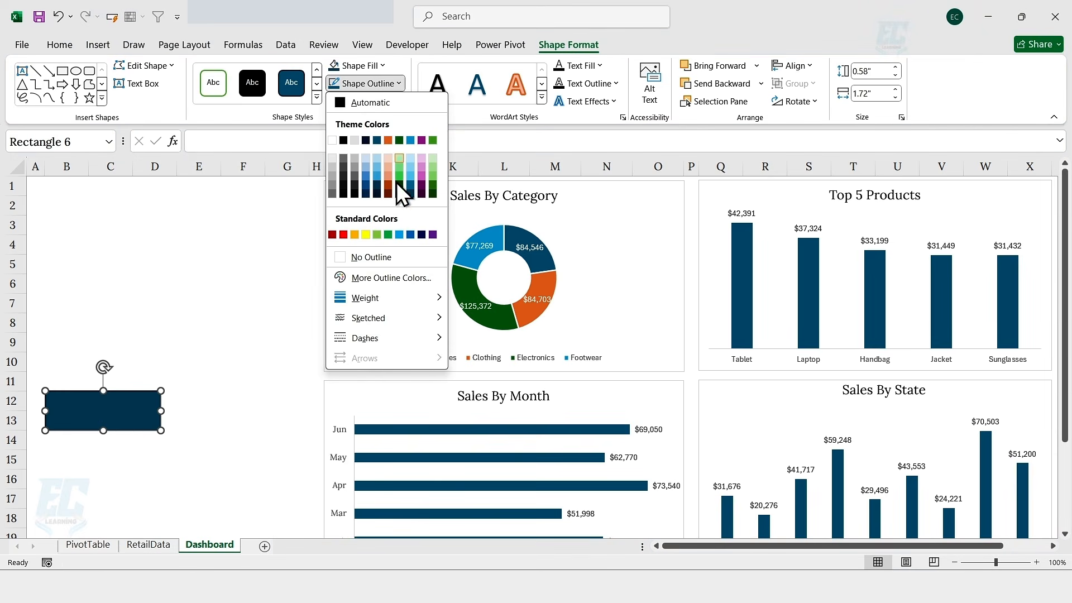
{"action": "left_click", "coordinate": [385, 254]}
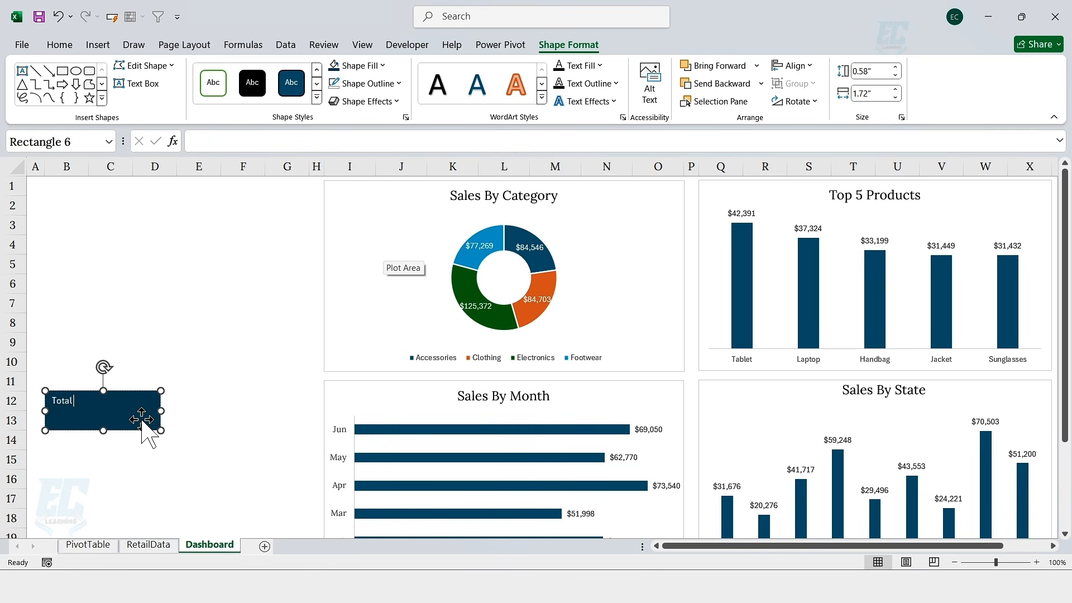
Label the rectangle "Total Sales" and format the text as bold Lora, size 16, centred horizontally
{"action": "key", "text": "ctrl+a"}
{"action": "left_click", "coordinate": [59, 45]}
{"action": "left_click", "coordinate": [207, 70]}
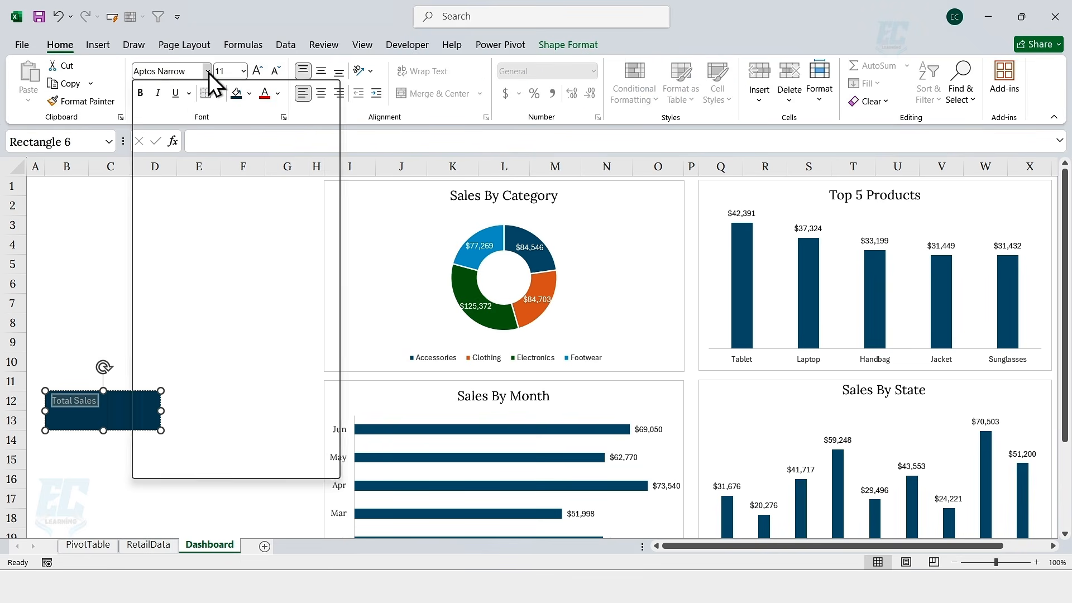
{"action": "type", "text": "Lora"}
{"action": "key", "text": "Return"}
{"action": "left_click", "coordinate": [140, 93]}
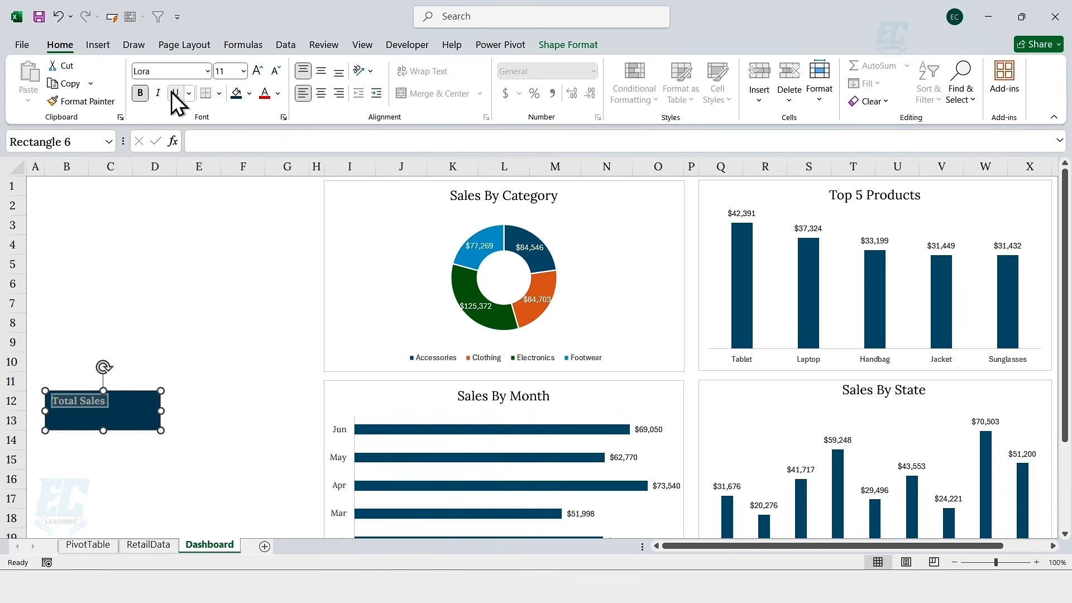
{"action": "left_click", "coordinate": [243, 71]}
{"action": "left_click", "coordinate": [226, 206]}
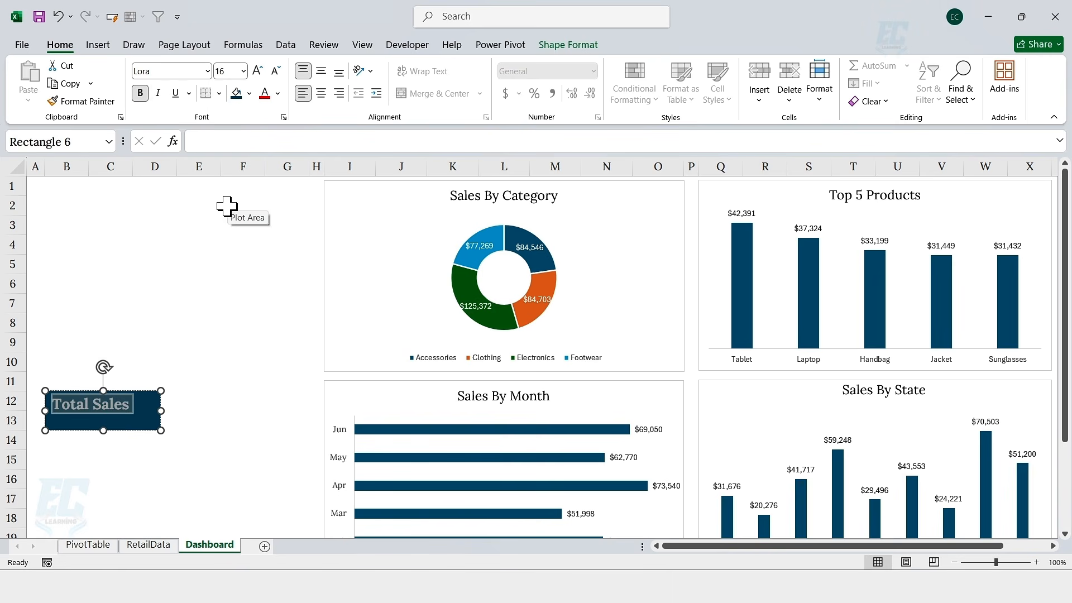
{"action": "left_click", "coordinate": [321, 93]}
{"action": "key", "text": "Escape"}
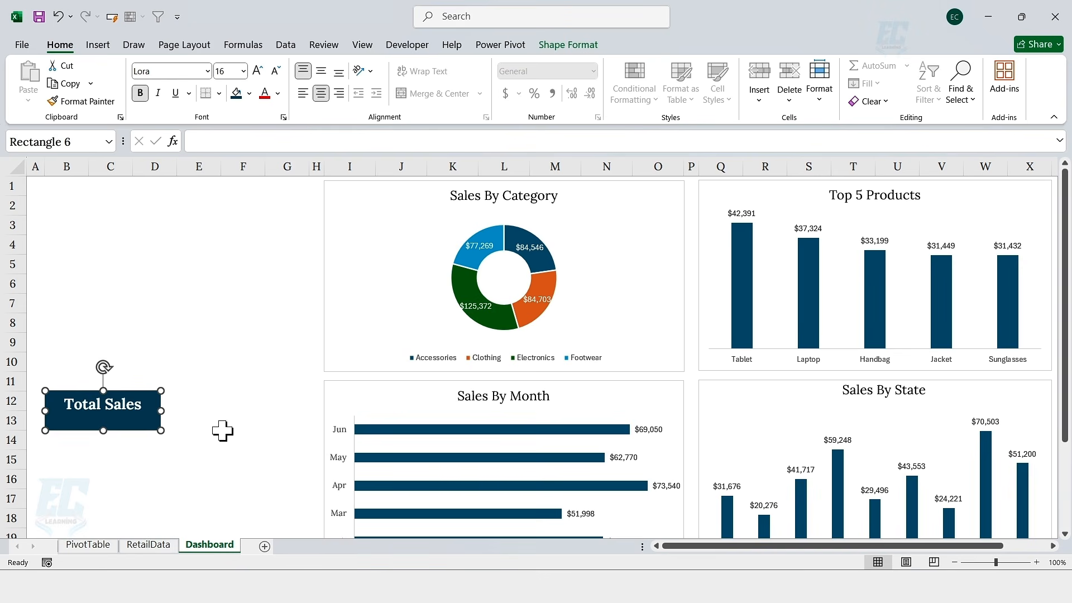
Enter a formula in C8 of the PivotTable sheet that references the category PivotTable's grand total in B8
{"action": "left_click", "coordinate": [88, 544]}
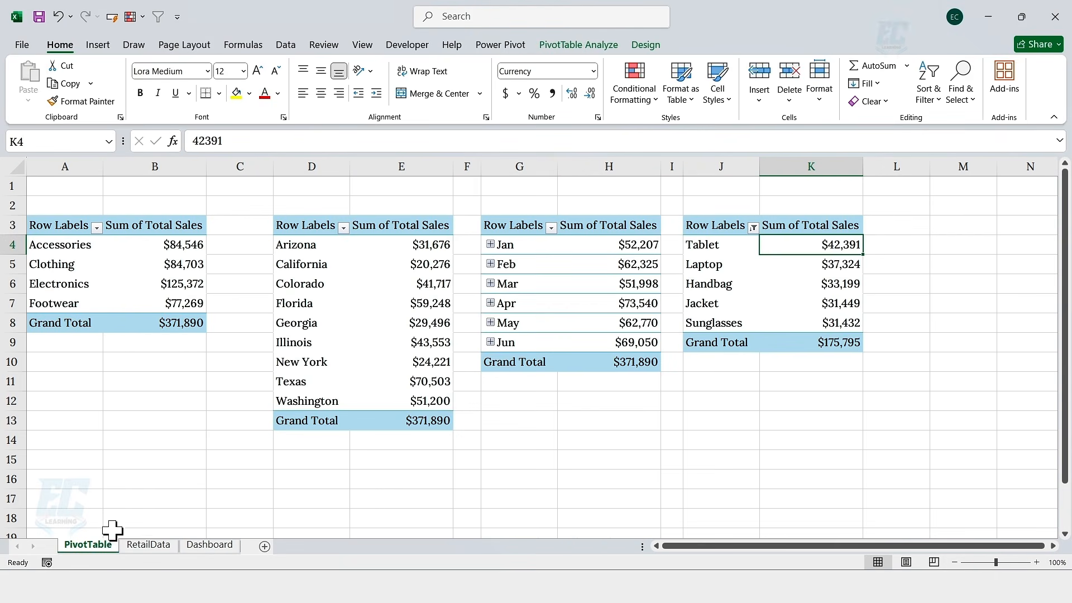
{"action": "left_click", "coordinate": [177, 330]}
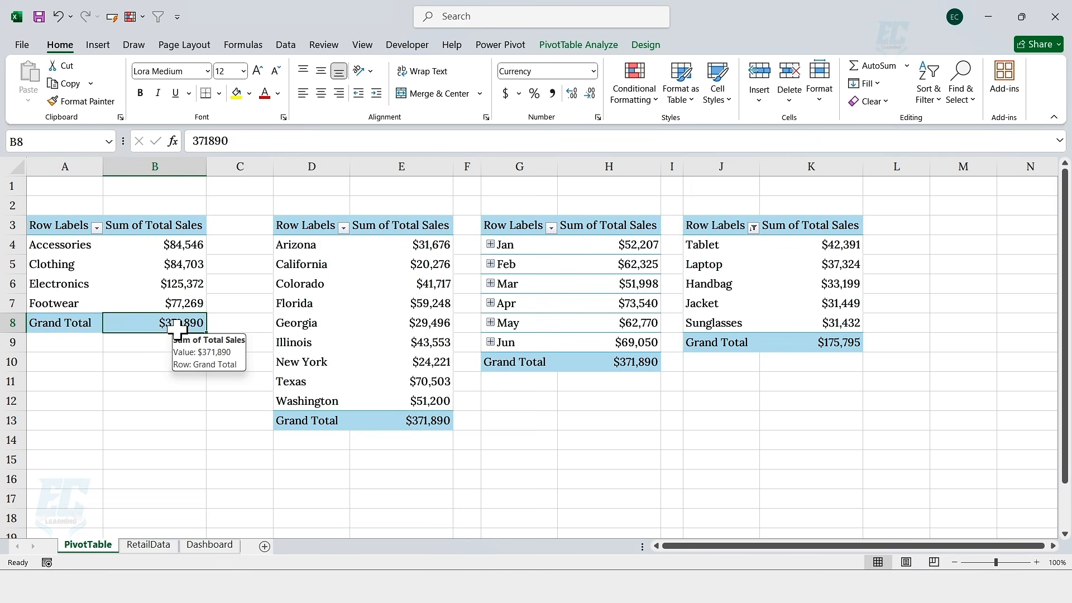
{"action": "left_click", "coordinate": [219, 324]}
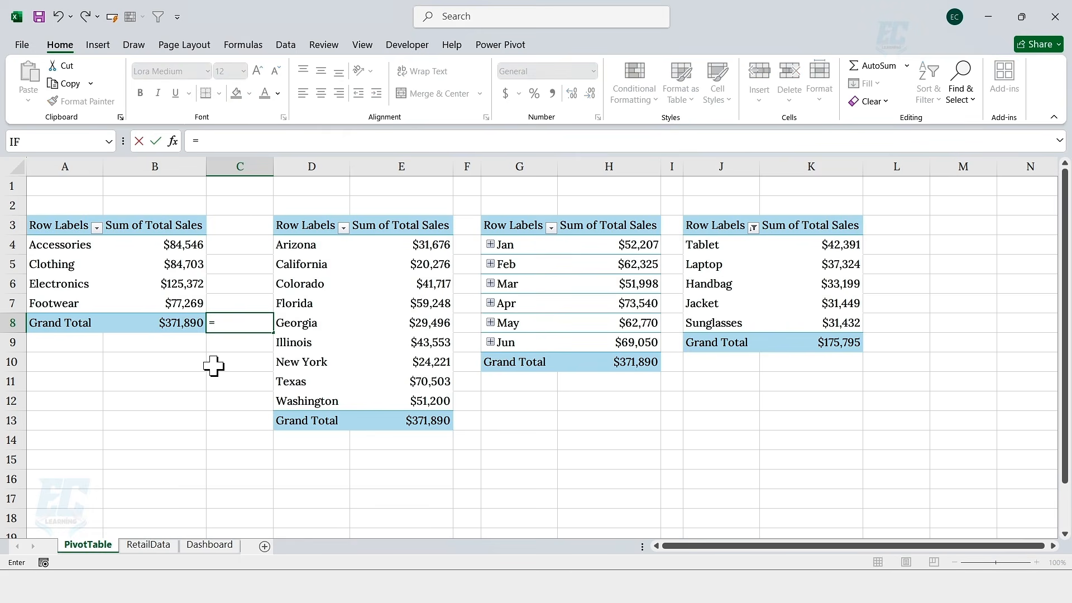
{"action": "left_click", "coordinate": [182, 332]}
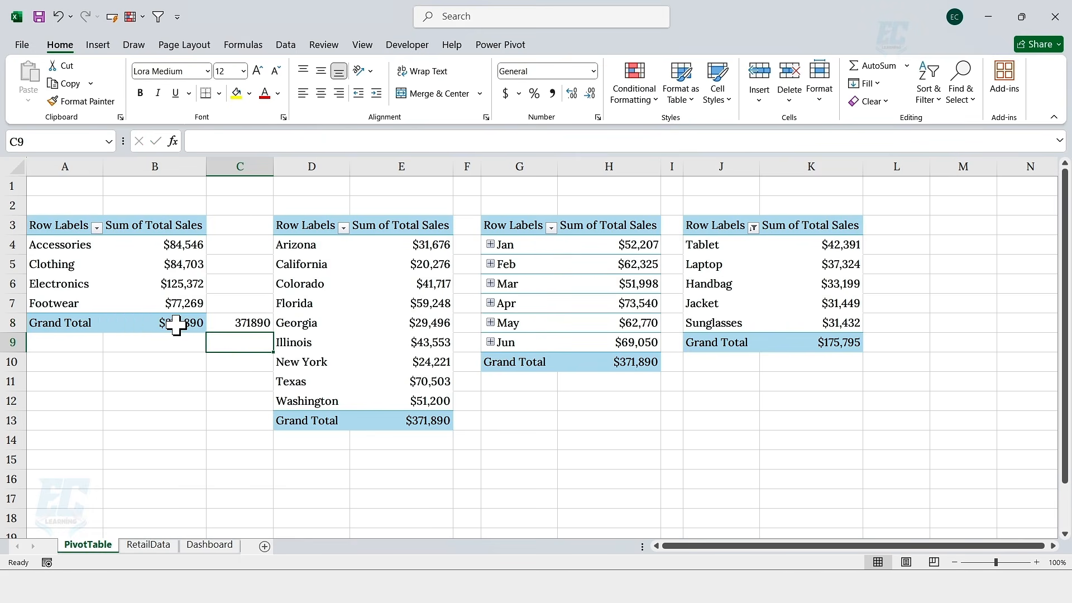
Copy the formatting of the grand total in B8 onto C8
{"action": "left_click", "coordinate": [176, 323]}
{"action": "left_click", "coordinate": [103, 102]}
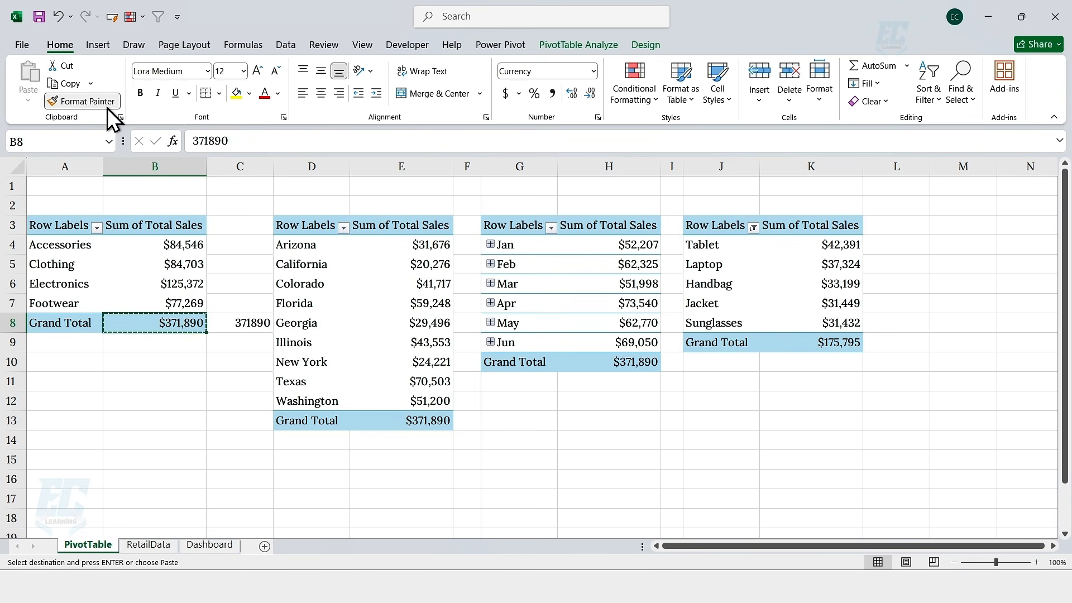
{"action": "left_click", "coordinate": [241, 319]}
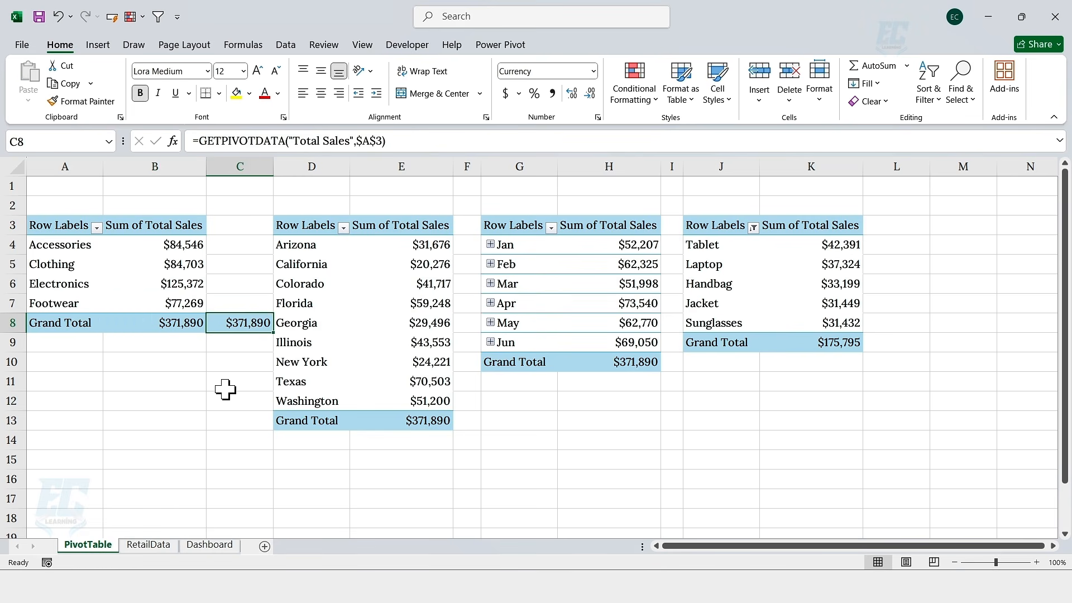
Draw a text box about 1.7" wide and 0.26" high over the lower half of the Total Sales rectangle on the Dashboard sheet
{"action": "left_click", "coordinate": [208, 546]}
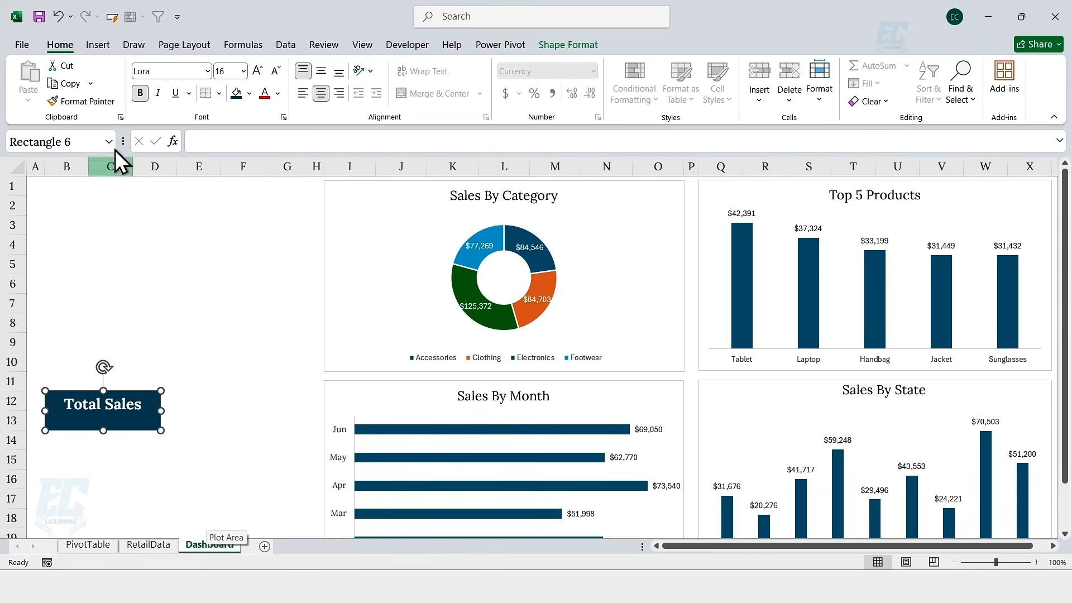
{"action": "left_click", "coordinate": [99, 45]}
{"action": "left_click", "coordinate": [794, 83]}
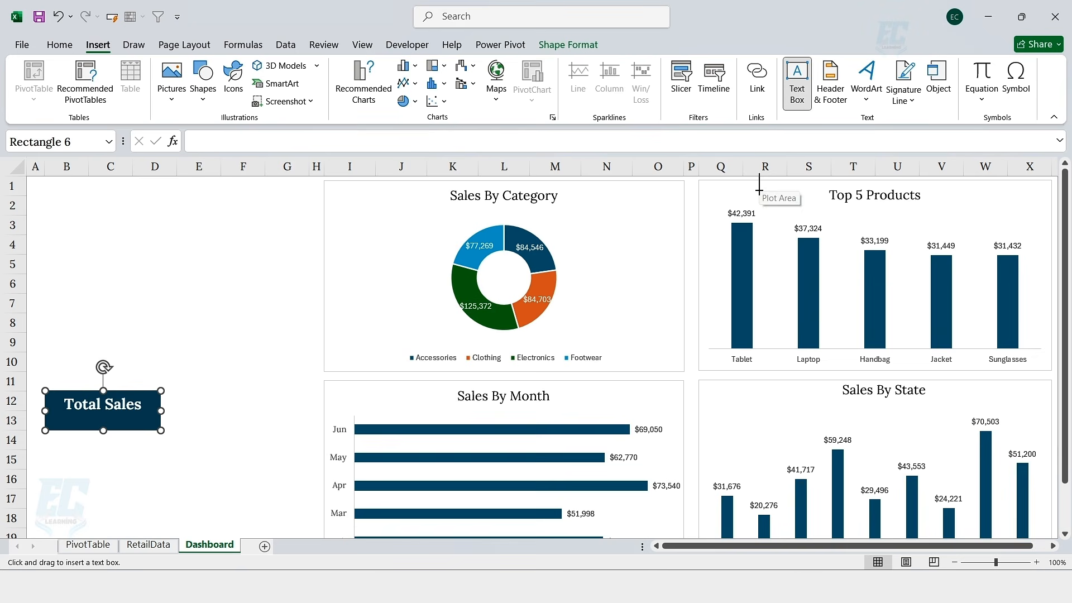
{"action": "left_click_drag", "start_coordinate": [159, 428], "coordinate": [160, 429]}
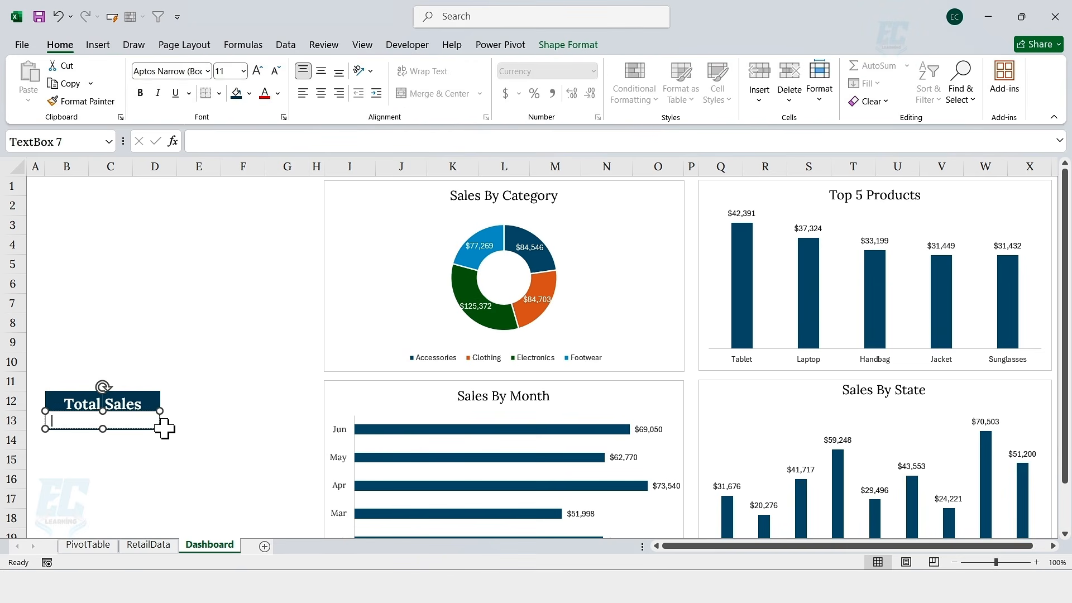
Remove the fill and the outline of the new text box
{"action": "left_click", "coordinate": [567, 44]}
{"action": "left_click", "coordinate": [383, 66]}
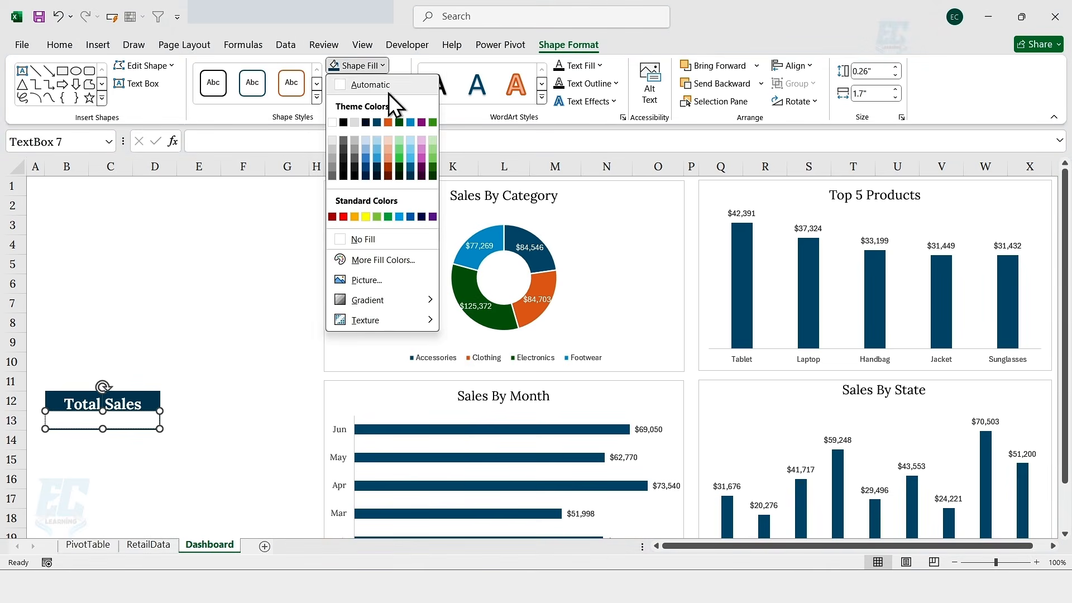
{"action": "left_click", "coordinate": [371, 236]}
{"action": "left_click", "coordinate": [398, 83]}
{"action": "left_click", "coordinate": [384, 256]}
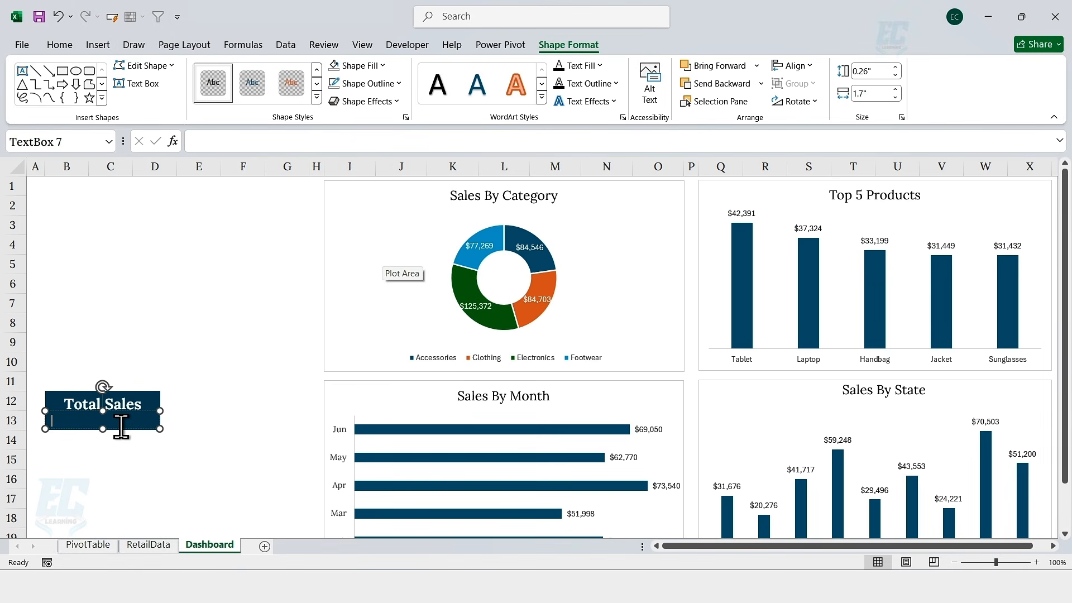
Link the text box to the total sales cell with the formula =PivotTable!C8
{"action": "left_click", "coordinate": [217, 145]}
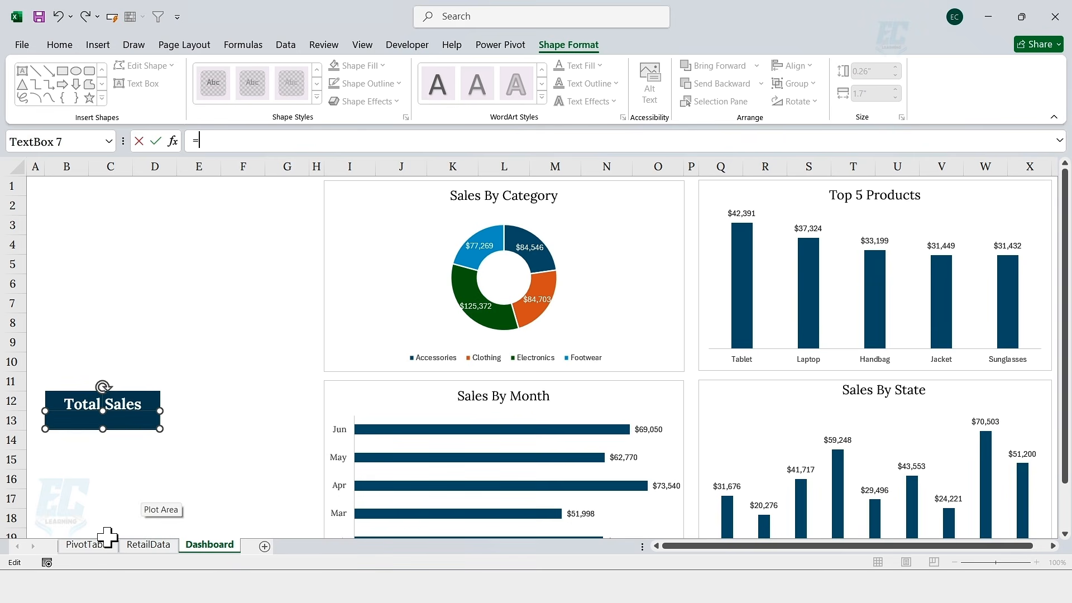
{"action": "left_click", "coordinate": [90, 545]}
{"action": "left_click", "coordinate": [230, 322]}
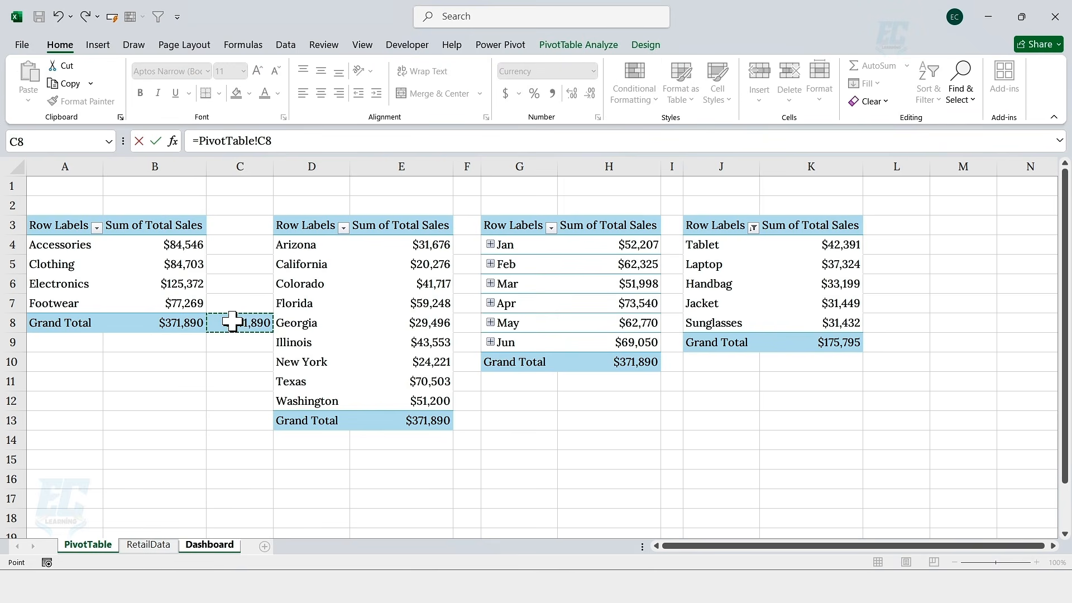
{"action": "key", "text": "Return"}
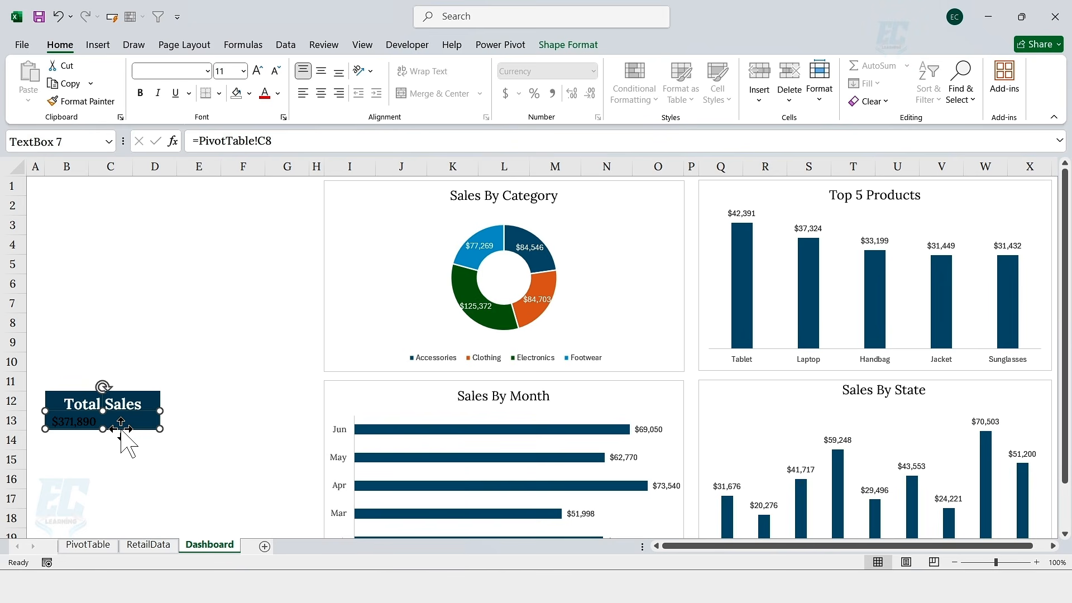
Format the linked amount as white text, size 14, centred horizontally in the text box
{"action": "left_click", "coordinate": [105, 420]}
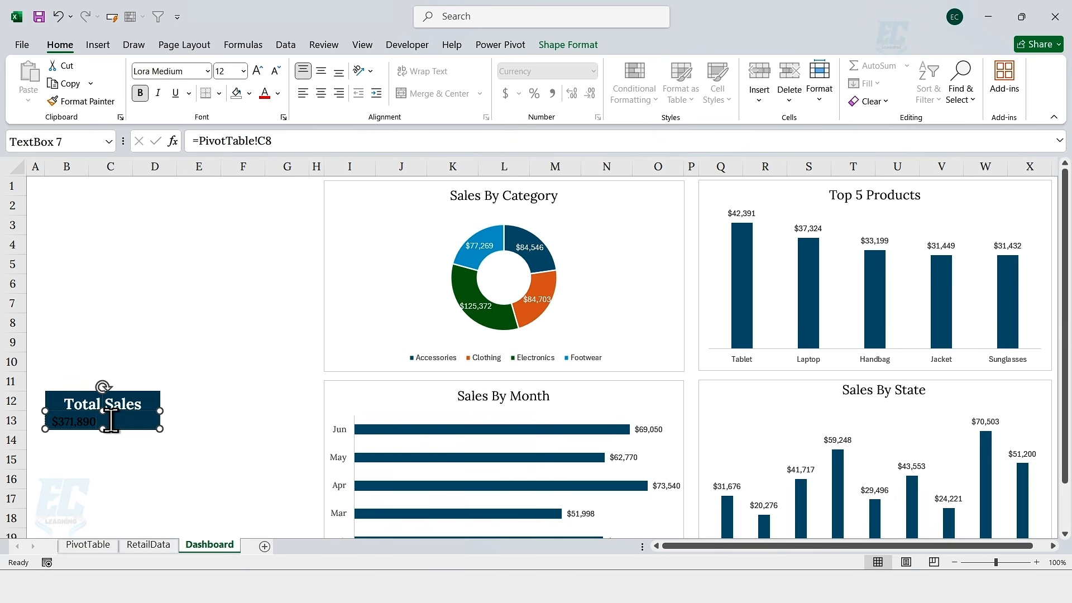
{"action": "double_click", "coordinate": [104, 420]}
{"action": "left_click", "coordinate": [243, 71]}
{"action": "left_click", "coordinate": [226, 189]}
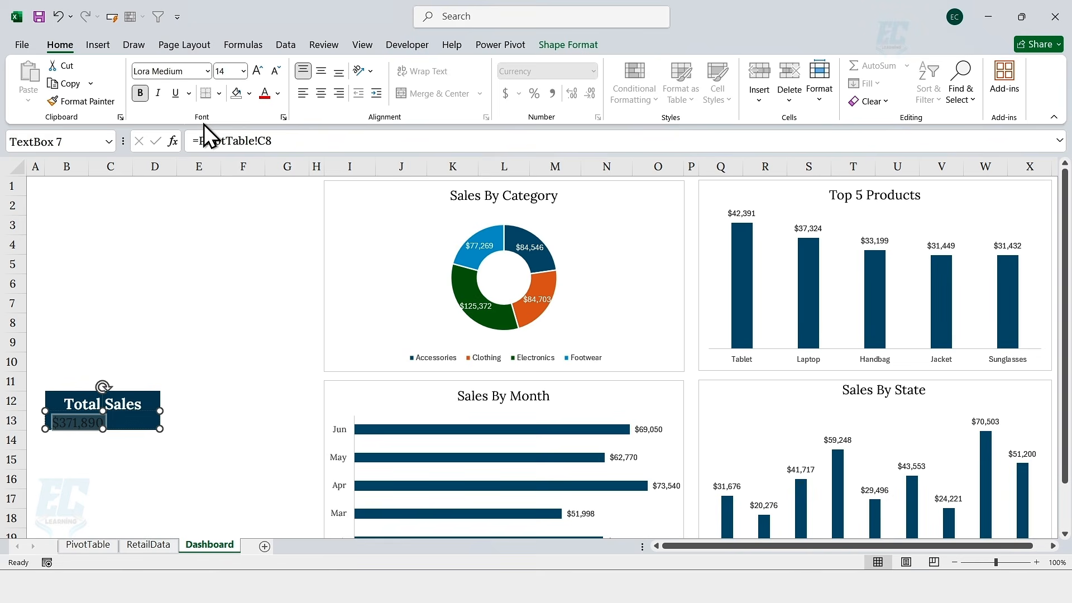
{"action": "left_click", "coordinate": [277, 93]}
{"action": "left_click", "coordinate": [263, 150]}
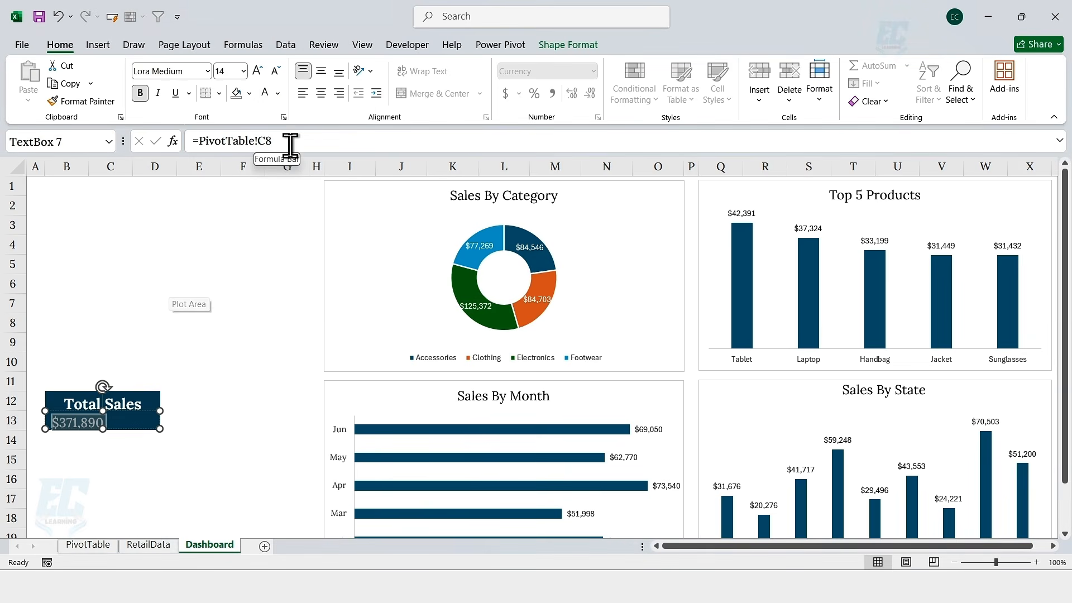
{"action": "left_click", "coordinate": [321, 94]}
{"action": "left_click", "coordinate": [209, 423]}
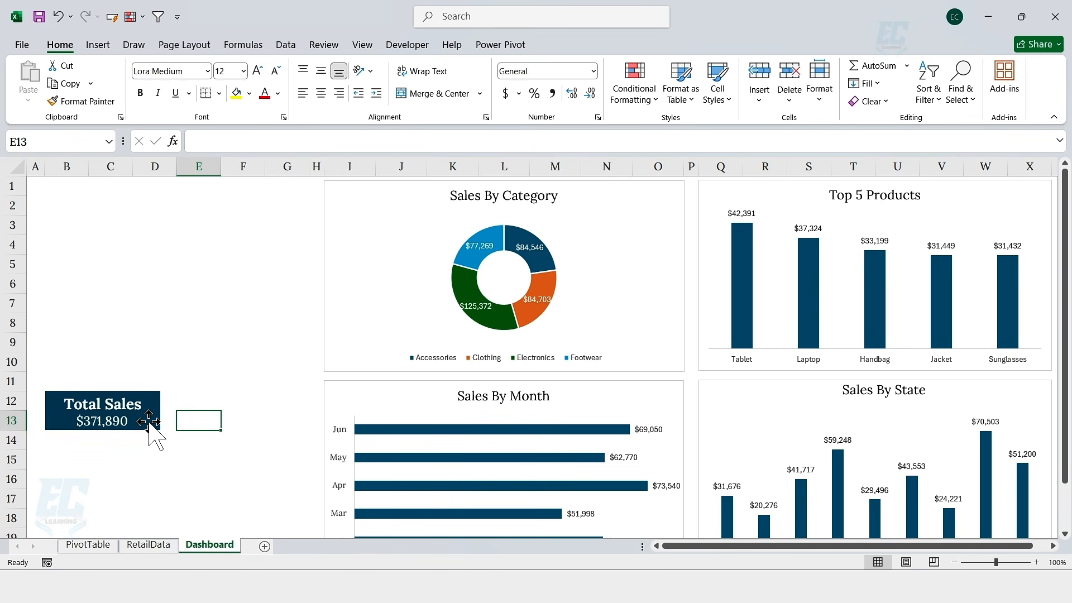
Duplicate the Total Sales rectangle together with its text box to form a two-by-two grid of four cards
{"action": "left_click", "coordinate": [148, 423]}
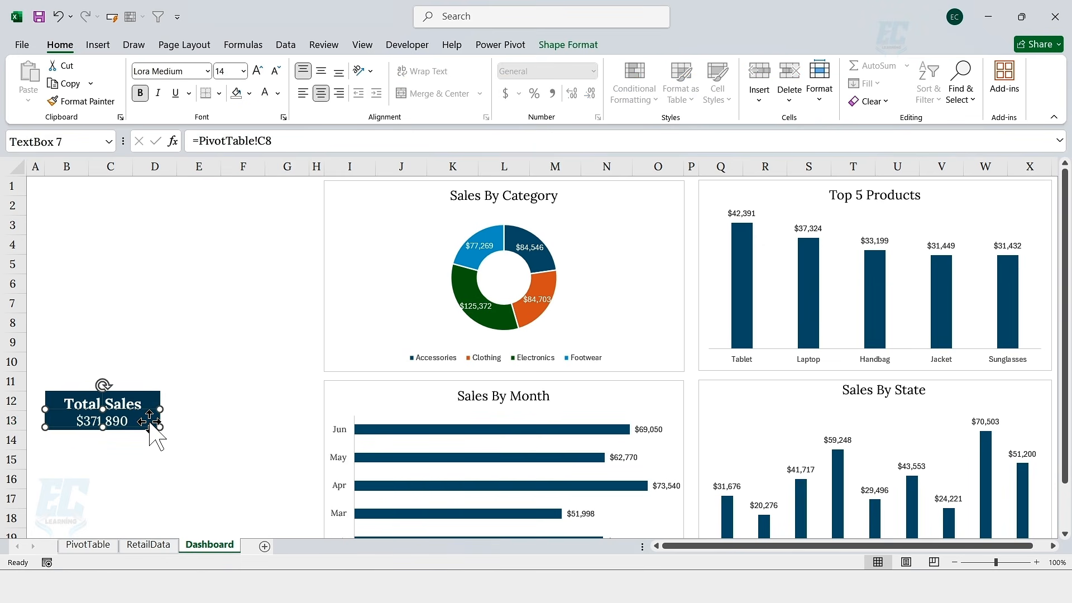
{"action": "left_click", "coordinate": [152, 399], "text": "ctrl"}
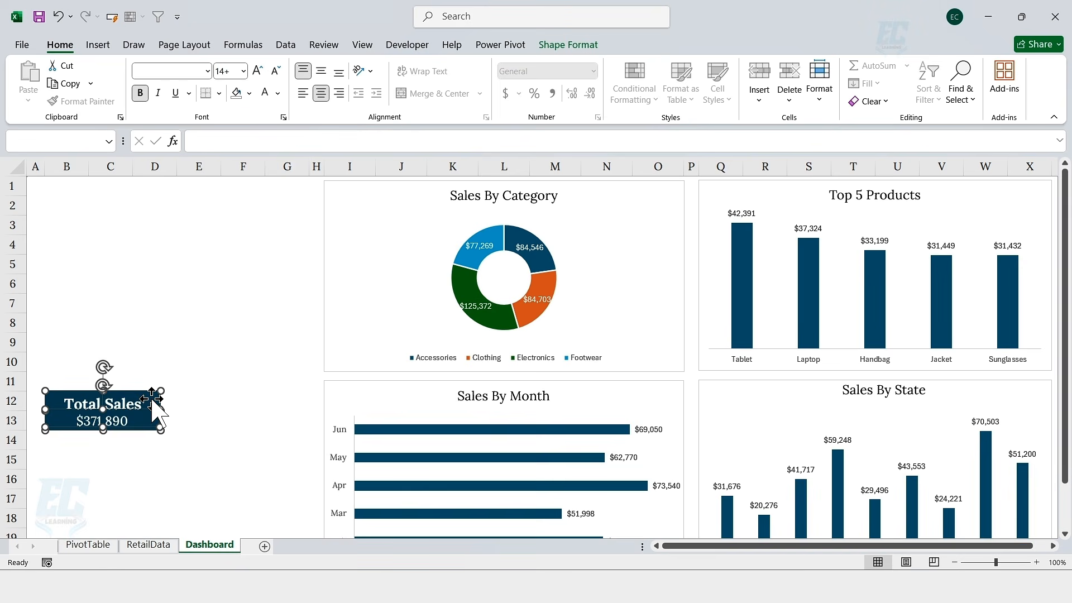
{"action": "left_click_drag", "start_coordinate": [152, 399], "coordinate": [288, 399], "text": "ctrl"}
{"action": "left_click_drag", "start_coordinate": [268, 421], "coordinate": [139, 476], "text": "ctrl"}
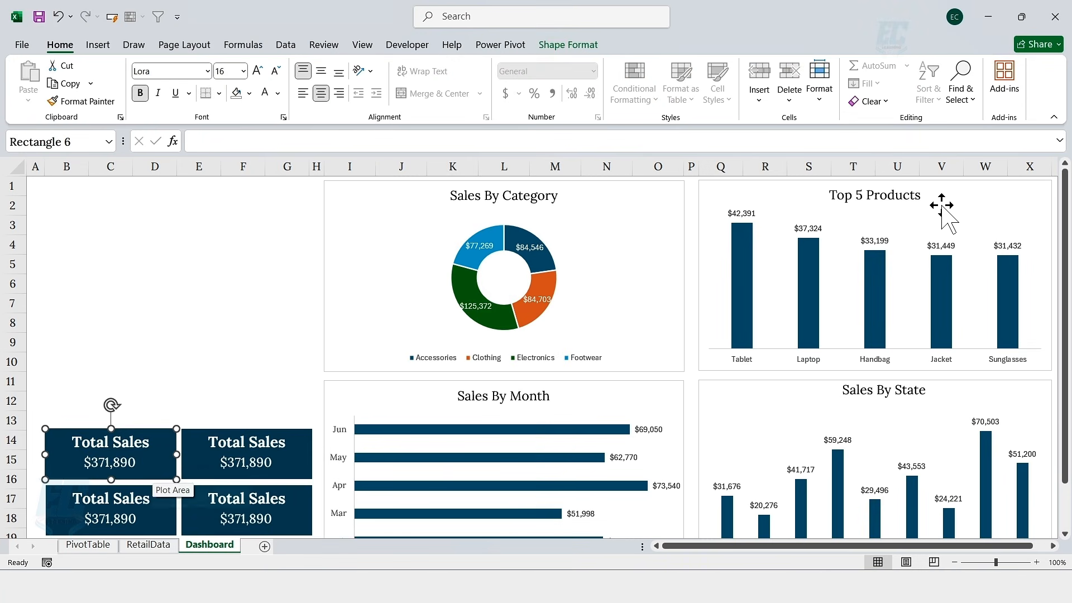
Collapse the ribbon and rename the upper-right card as "Total Orders"
{"action": "left_click", "coordinate": [1055, 116]}
{"action": "left_click", "coordinate": [246, 375]}
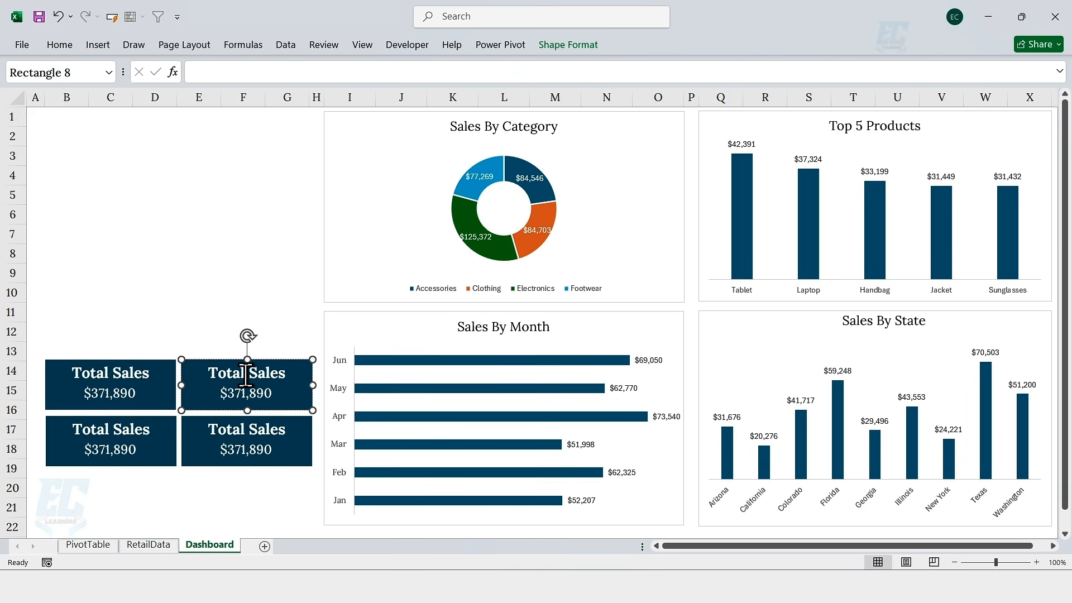
{"action": "key", "text": "BackSpace"}
{"action": "key", "text": "BackSpace"}
{"action": "key", "text": "BackSpace"}
{"action": "key", "text": "BackSpace"}
{"action": "key", "text": "BackSpace"}
{"action": "type", "text": "Orders"}
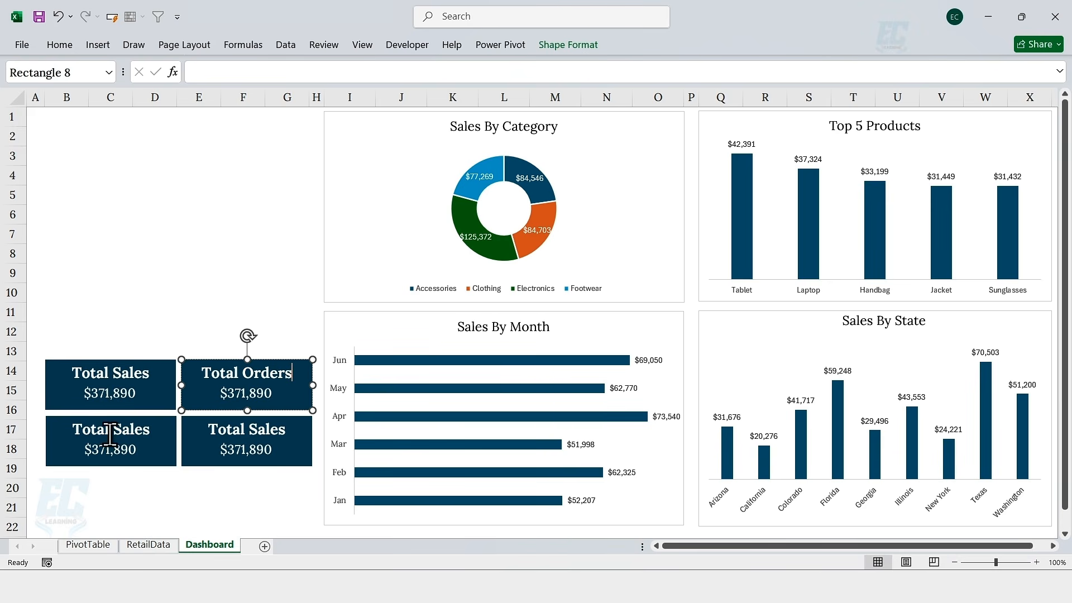
Rename the lower-left card as "Total Units Sold"
{"action": "left_click", "coordinate": [150, 433]}
{"action": "key", "text": "BackSpace"}
{"action": "key", "text": "BackSpace"}
{"action": "key", "text": "BackSpace"}
{"action": "key", "text": "BackSpace"}
{"action": "key", "text": "BackSpace"}
{"action": "type", "text": "Units Sold"}
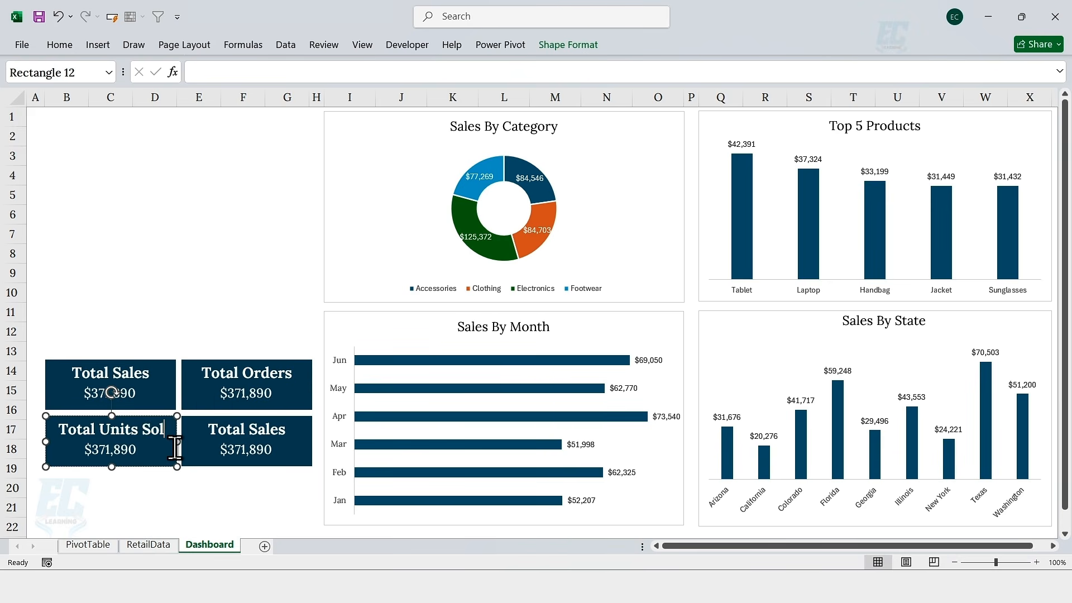
Replace the heading of the lower-right card so that it reads "Avg Order Value"
{"action": "left_click", "coordinate": [282, 433]}
{"action": "key", "text": "BackSpace"}
{"action": "key", "text": "BackSpace"}
{"action": "key", "text": "BackSpace"}
{"action": "key", "text": "BackSpace"}
{"action": "key", "text": "BackSpace"}
{"action": "type", "text": "Avg Order Value"}
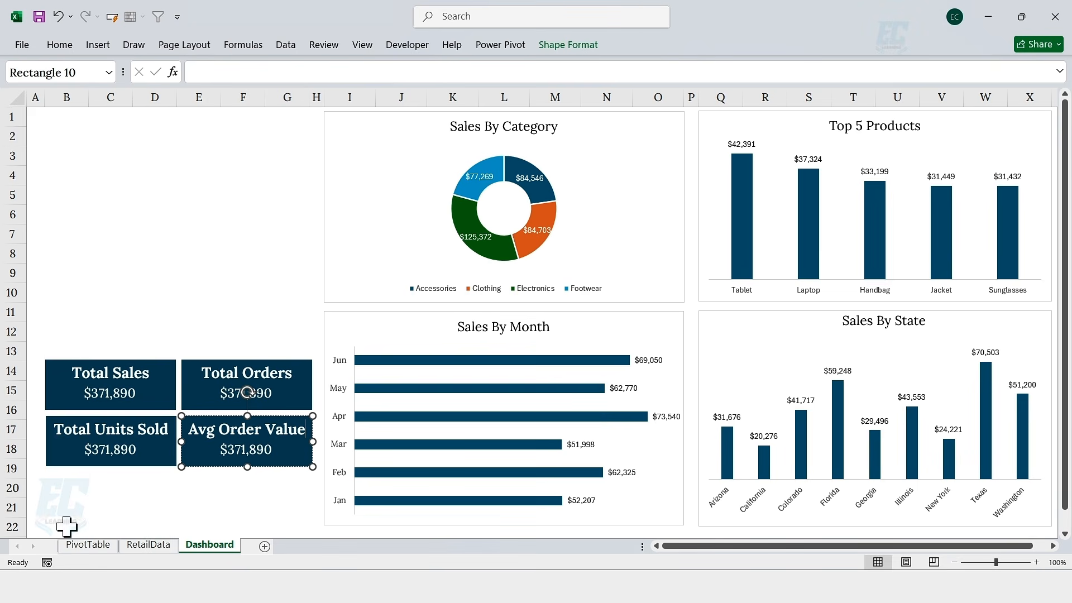
Copy the category PivotTable in A3:B8 of the PivotTable sheet and paste it at A10
{"action": "left_click", "coordinate": [90, 545]}
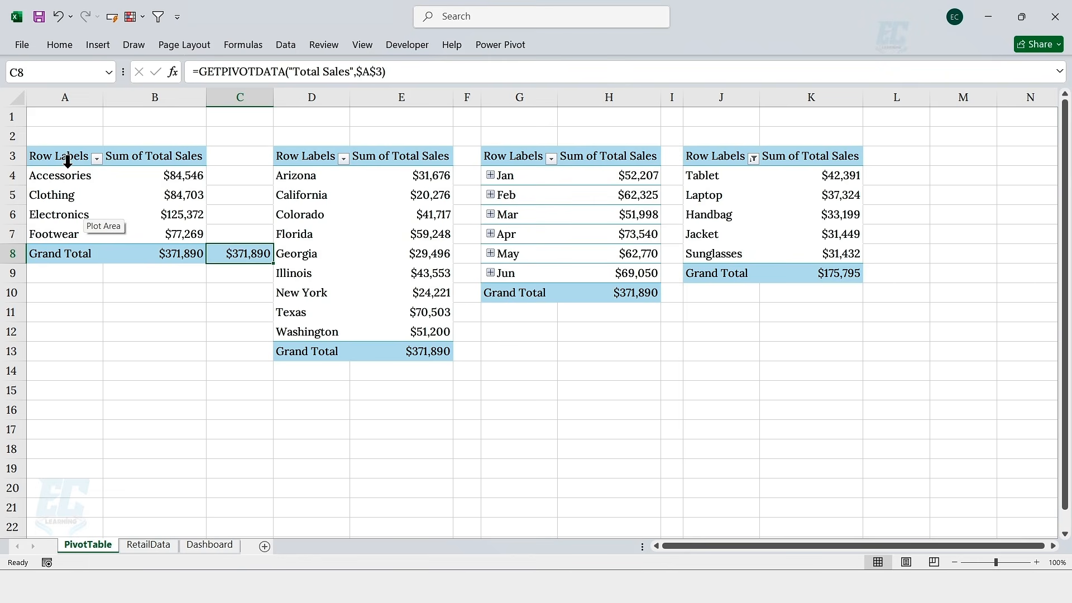
{"action": "left_click_drag", "start_coordinate": [66, 156], "coordinate": [186, 249]}
{"action": "key", "text": "ctrl+c"}
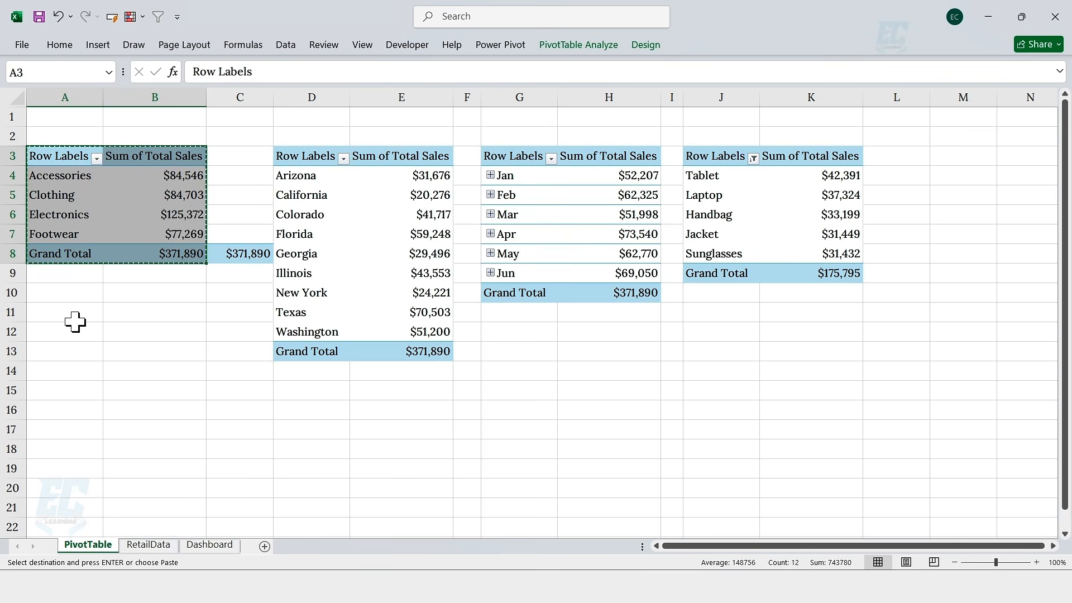
{"action": "left_click", "coordinate": [59, 292]}
{"action": "key", "text": "ctrl+v"}
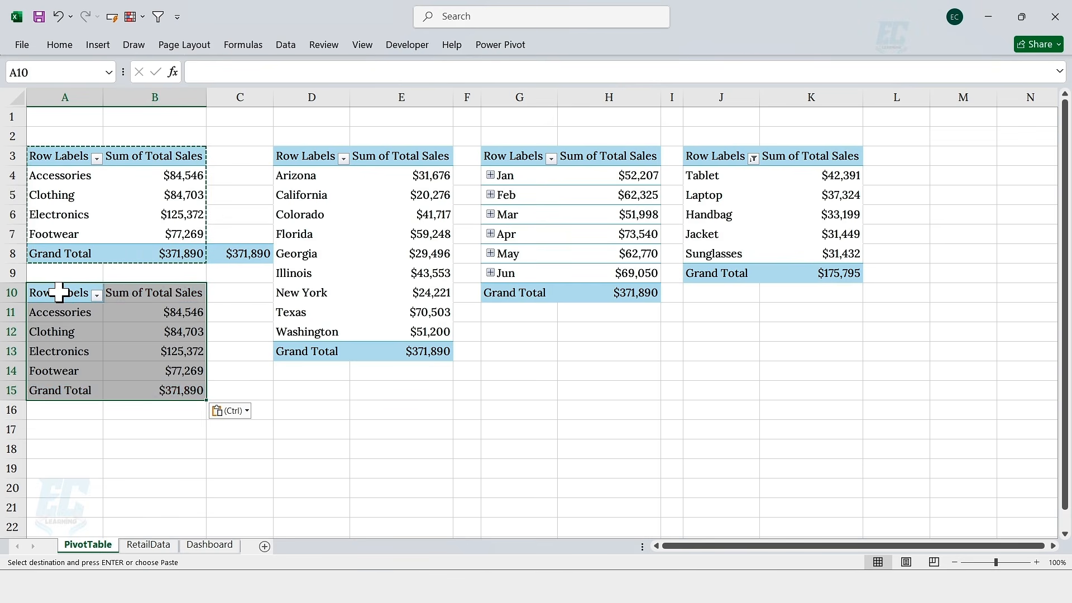
Remove Category and Total Sales from the PivotTable at A10 and add Units Sold as its summed value field
{"action": "left_click", "coordinate": [58, 292]}
{"action": "left_click", "coordinate": [578, 46]}
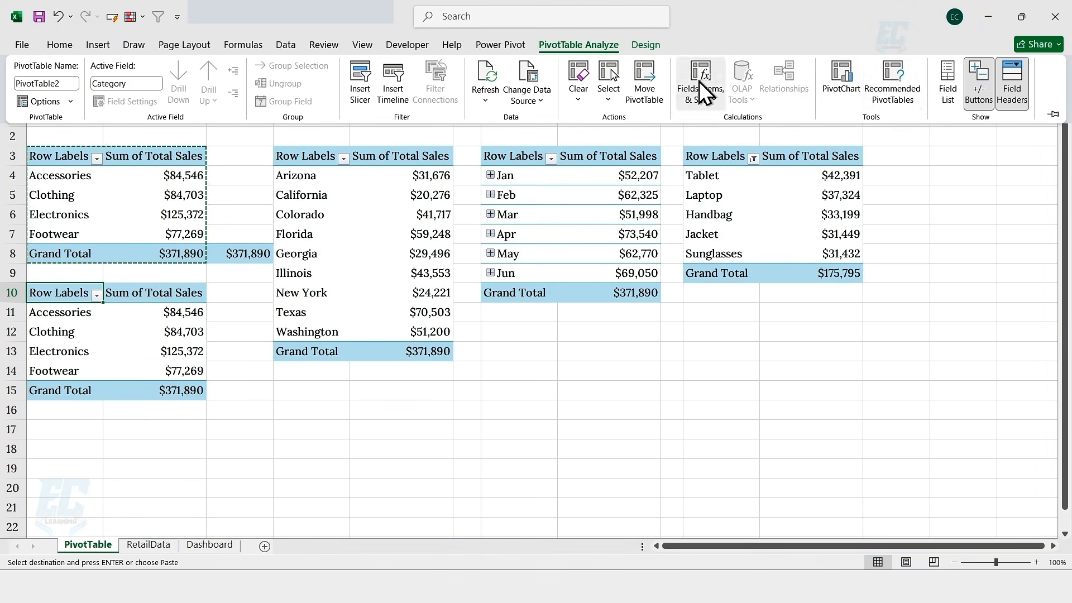
{"action": "left_click", "coordinate": [948, 81]}
{"action": "left_click_drag", "start_coordinate": [562, 350], "coordinate": [626, 350]}
{"action": "left_click_drag", "start_coordinate": [521, 461], "coordinate": [528, 496]}
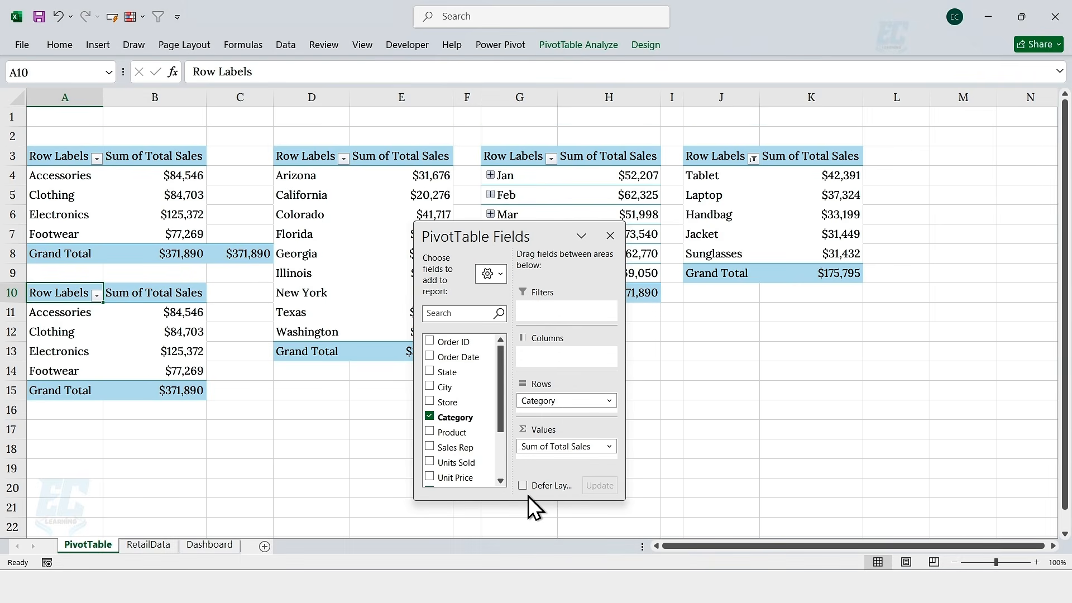
{"action": "left_click", "coordinate": [430, 418]}
{"action": "scroll", "coordinate": [433, 419], "scroll_direction": "down", "scroll_amount": 2}
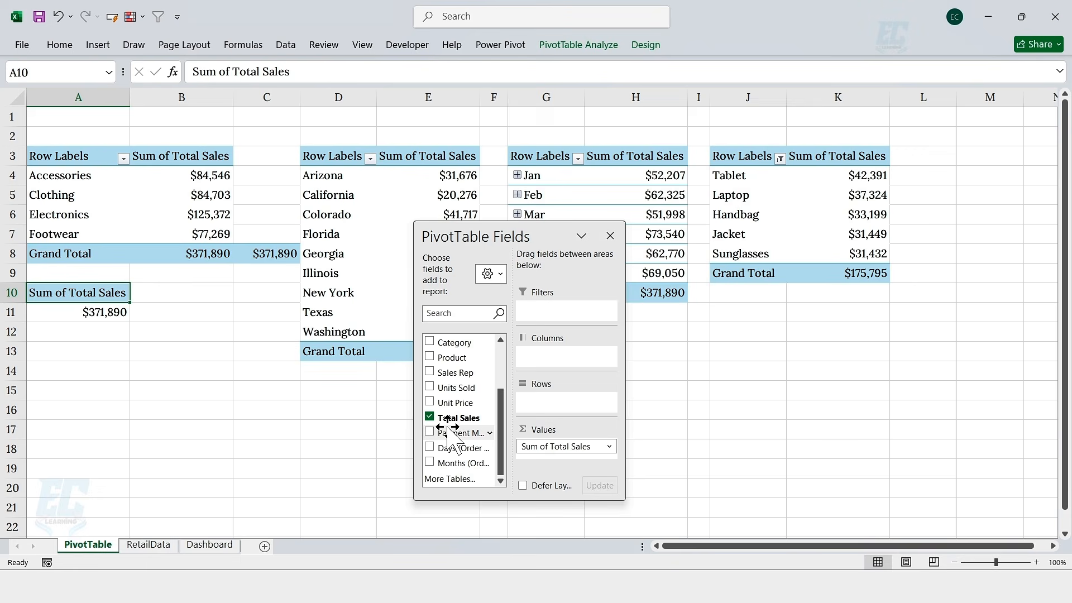
{"action": "left_click", "coordinate": [430, 417]}
{"action": "left_click_drag", "start_coordinate": [430, 387], "coordinate": [558, 454]}
{"action": "left_click", "coordinate": [115, 311]}
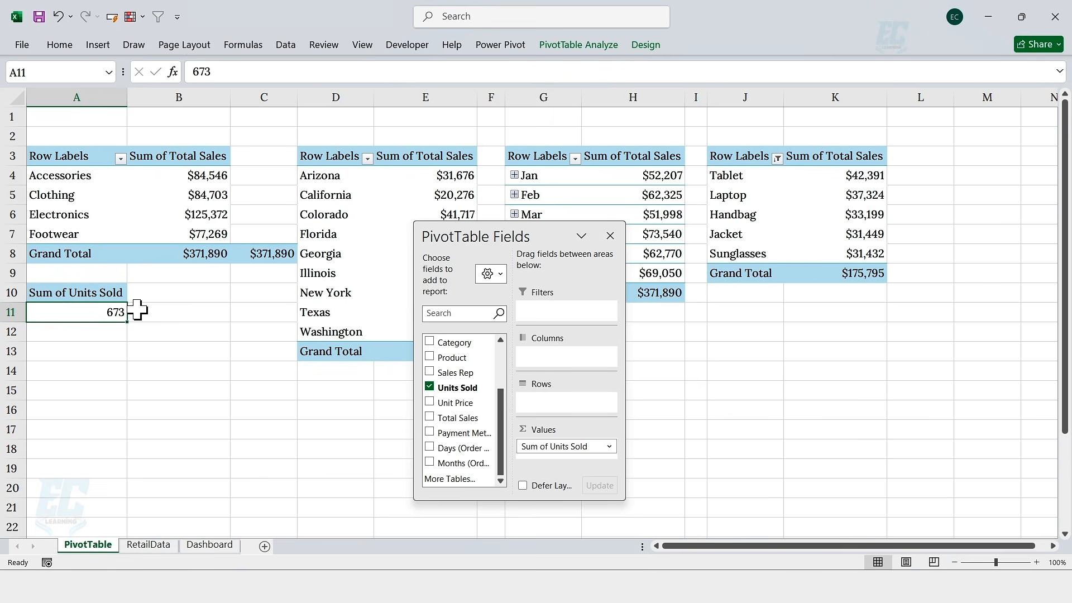
Copy the Units Sold PivotTable to A13 and replace the copy's value field with Order ID
{"action": "left_click_drag", "start_coordinate": [113, 294], "coordinate": [108, 311]}
{"action": "key", "text": "ctrl+c"}
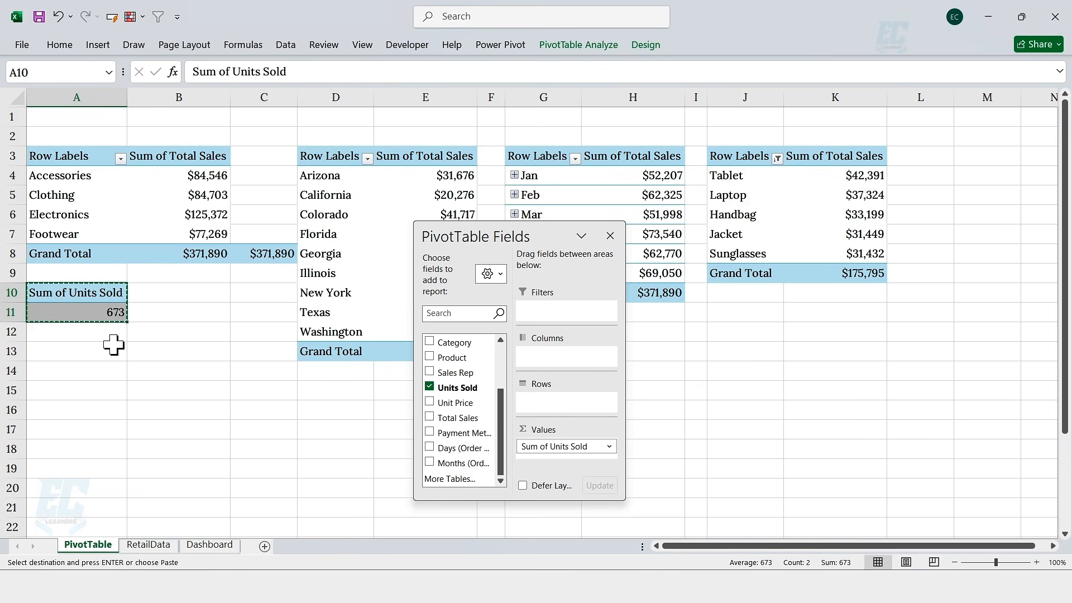
{"action": "left_click", "coordinate": [114, 346]}
{"action": "key", "text": "ctrl+v"}
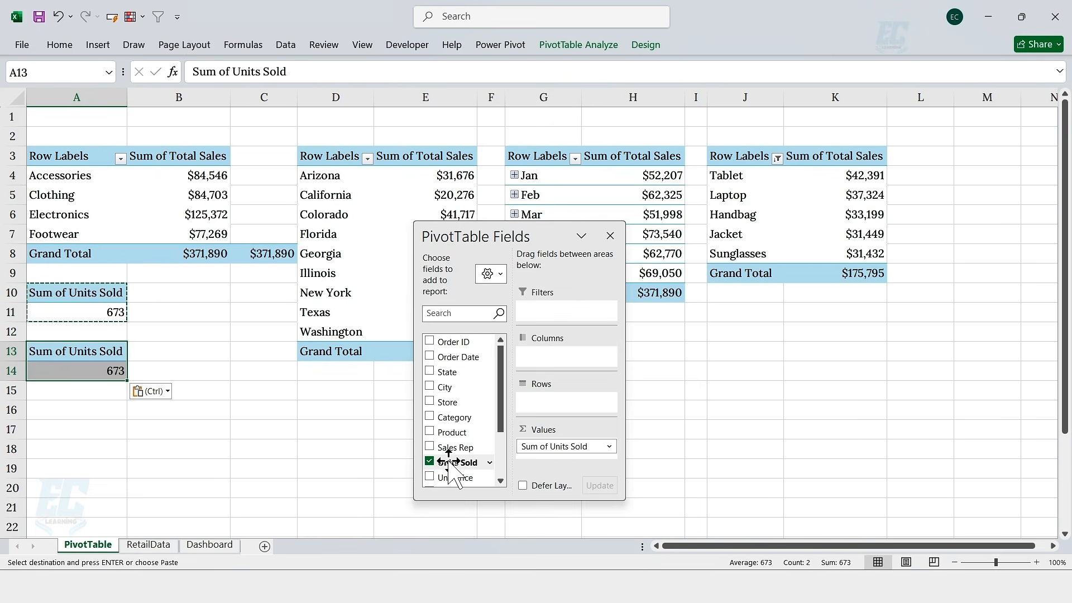
{"action": "left_click", "coordinate": [429, 461]}
{"action": "left_click_drag", "start_coordinate": [441, 341], "coordinate": [555, 454]}
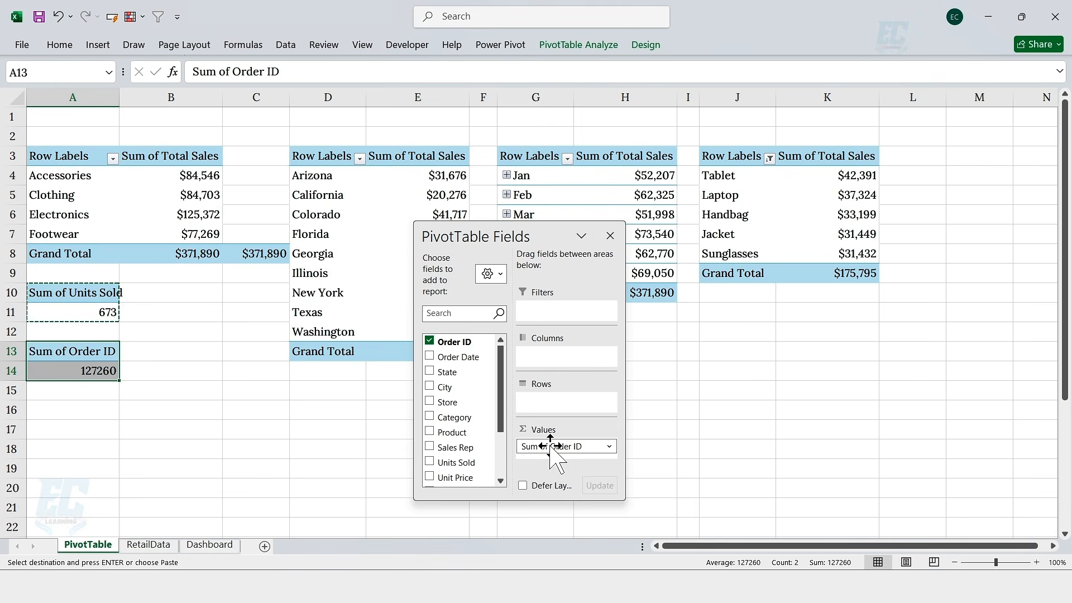
Auto-fit column A's width and summarize Order ID by Count in the PivotTable at A13
{"action": "left_click", "coordinate": [108, 373]}
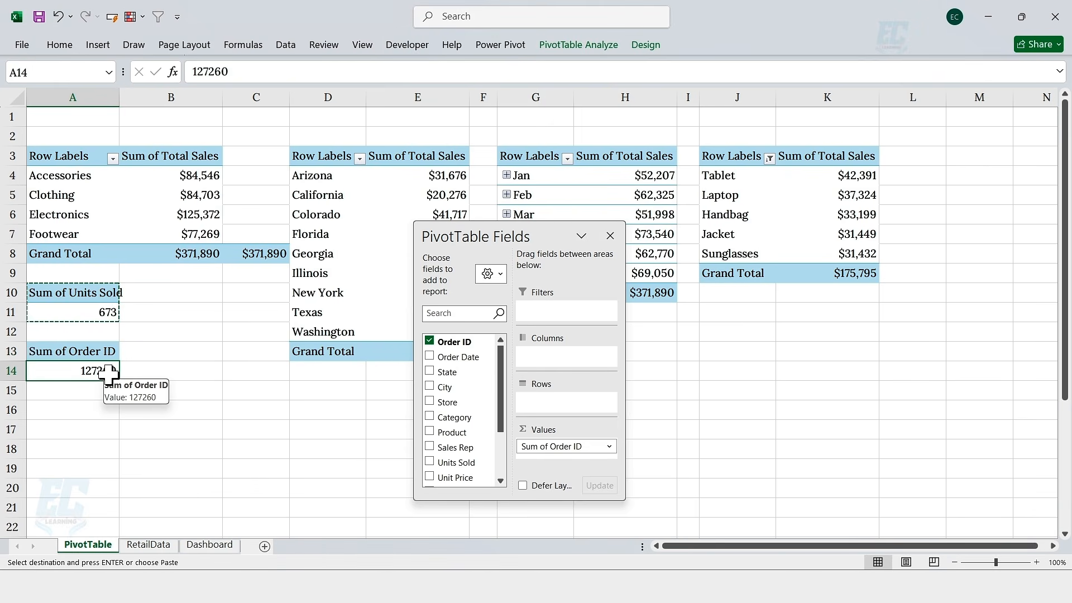
{"action": "key", "text": "Escape"}
{"action": "double_click", "coordinate": [118, 98]}
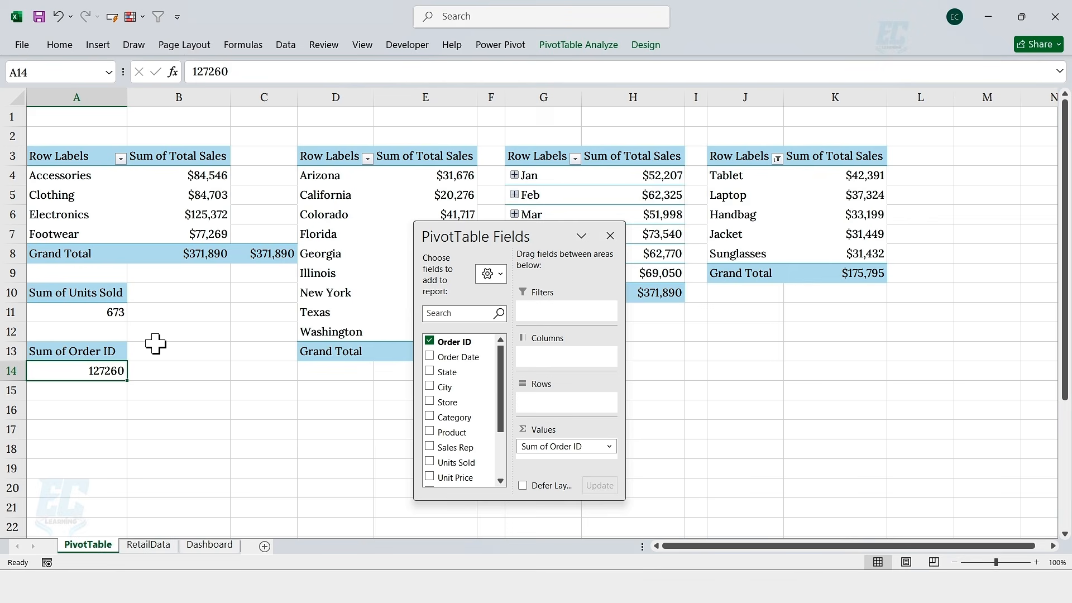
{"action": "left_click", "coordinate": [548, 446]}
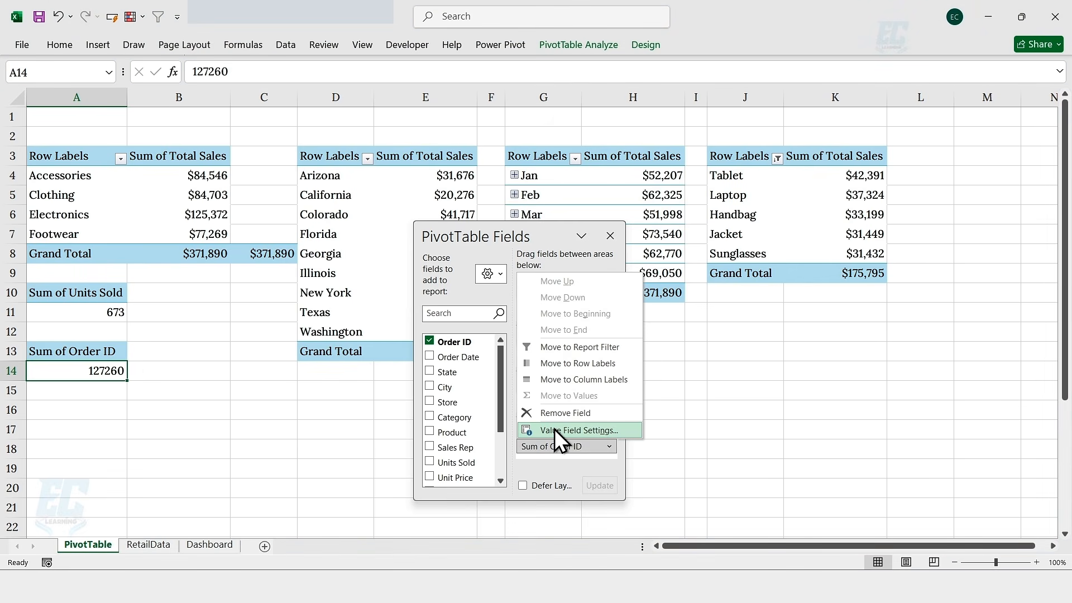
{"action": "left_click", "coordinate": [554, 429]}
{"action": "left_click", "coordinate": [435, 315]}
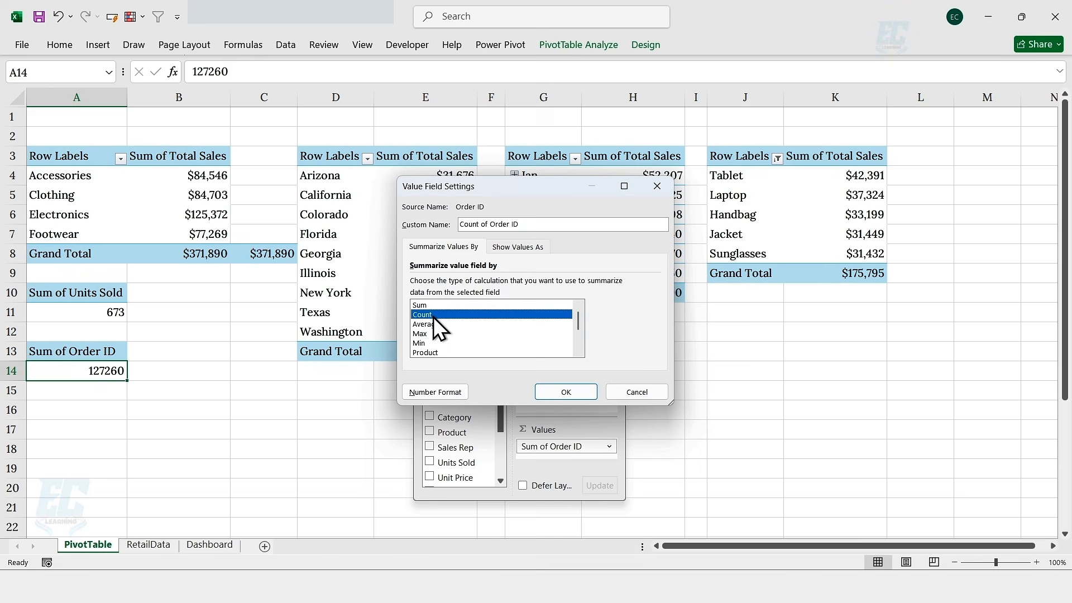
{"action": "left_click", "coordinate": [559, 392]}
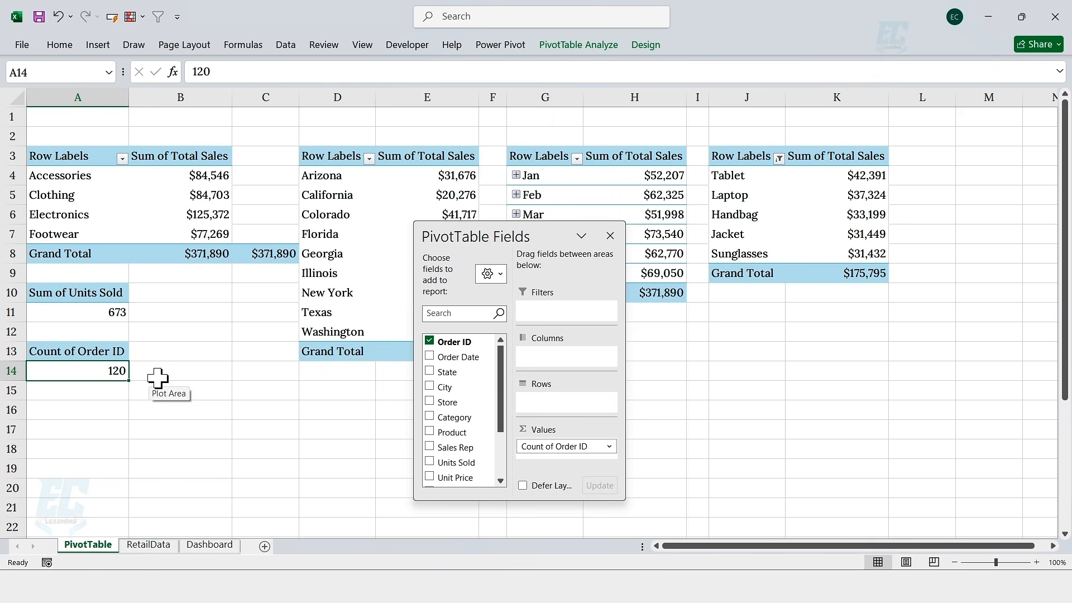
Copy the Order ID PivotTable in A13:A14 to A16 and replace the copy's value field with Total Sales
{"action": "left_click_drag", "start_coordinate": [108, 352], "coordinate": [89, 368]}
{"action": "key", "text": "ctrl+c"}
{"action": "left_click", "coordinate": [96, 412]}
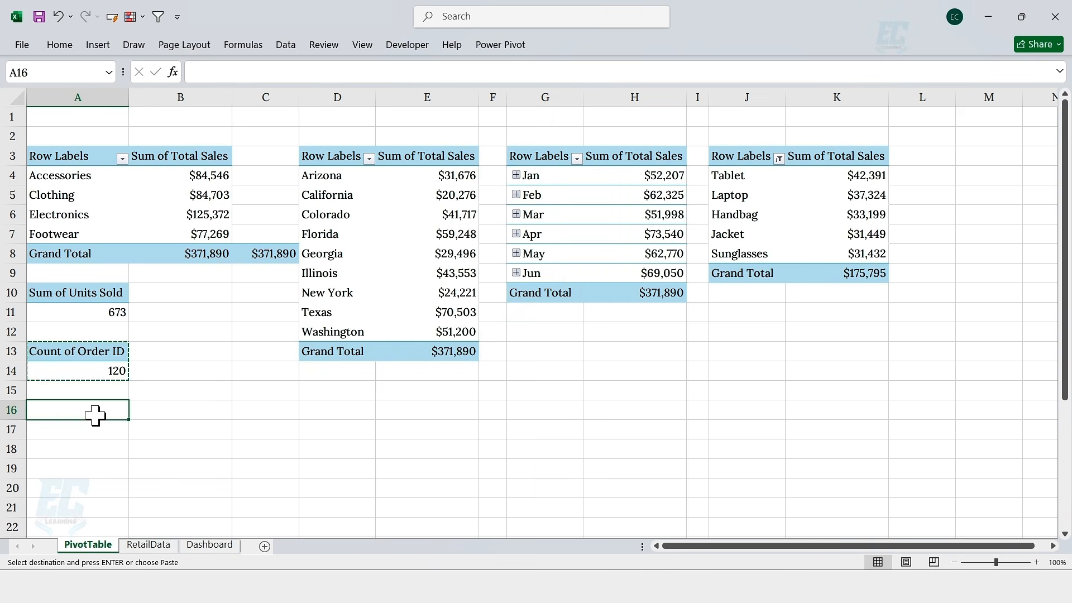
{"action": "key", "text": "ctrl+v"}
{"action": "left_click", "coordinate": [430, 342]}
{"action": "scroll", "coordinate": [436, 469], "scroll_direction": "down", "scroll_amount": 1}
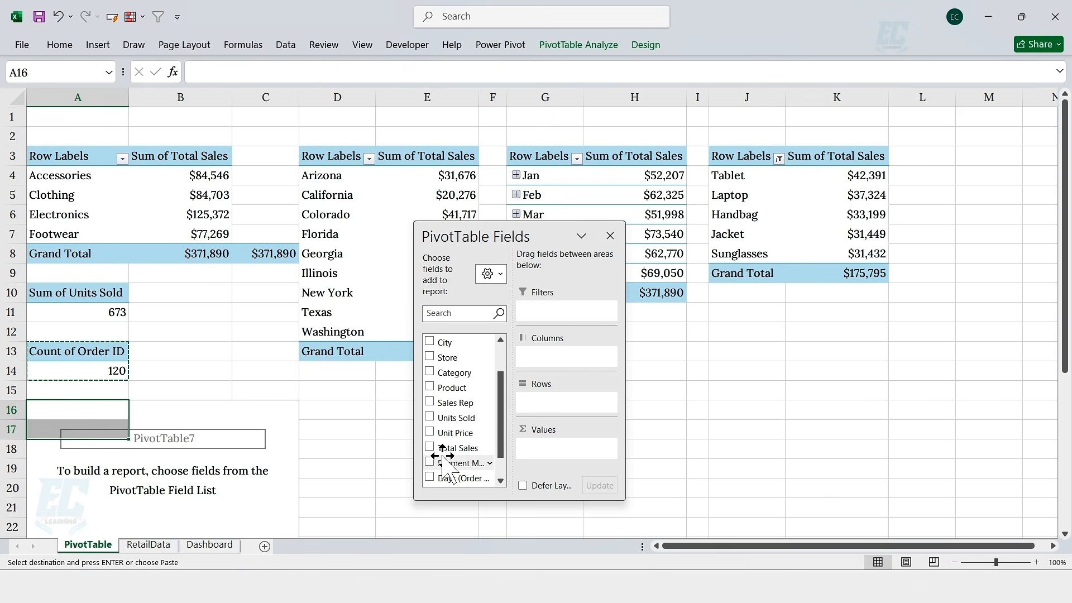
{"action": "left_click_drag", "start_coordinate": [433, 448], "coordinate": [544, 453]}
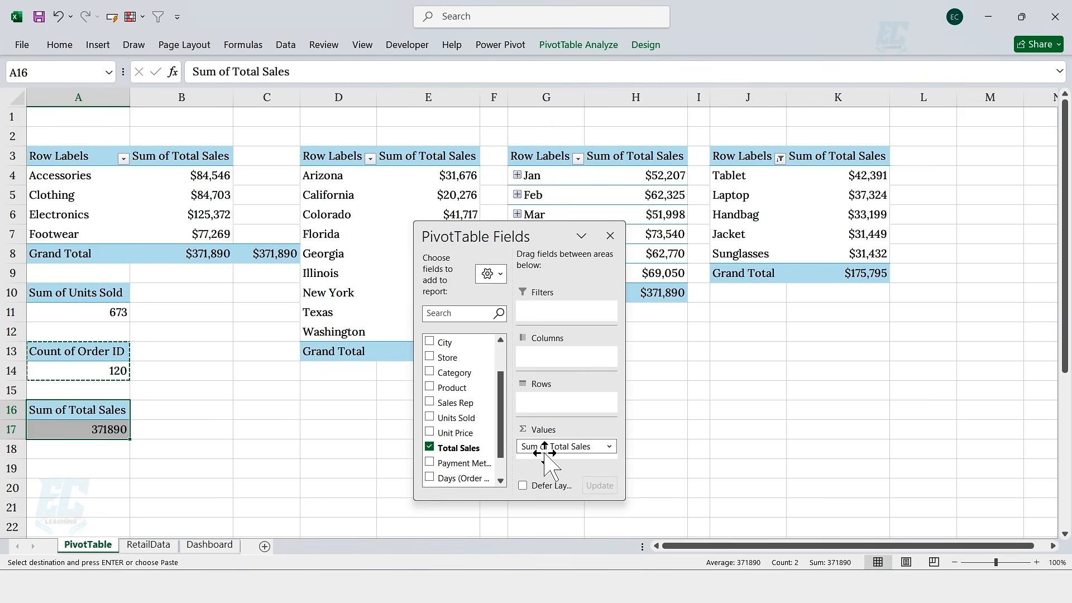
Summarize Total Sales by Average in the PivotTable at A16 and format it as Currency with 0 decimal places
{"action": "left_click", "coordinate": [601, 446]}
{"action": "left_click", "coordinate": [588, 433]}
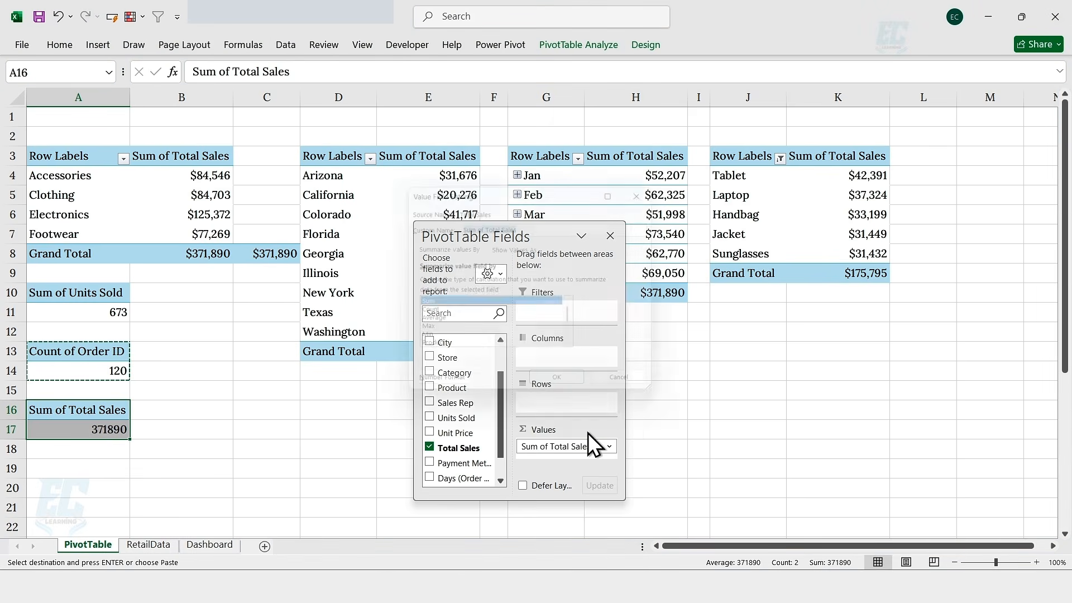
{"action": "left_click", "coordinate": [438, 324]}
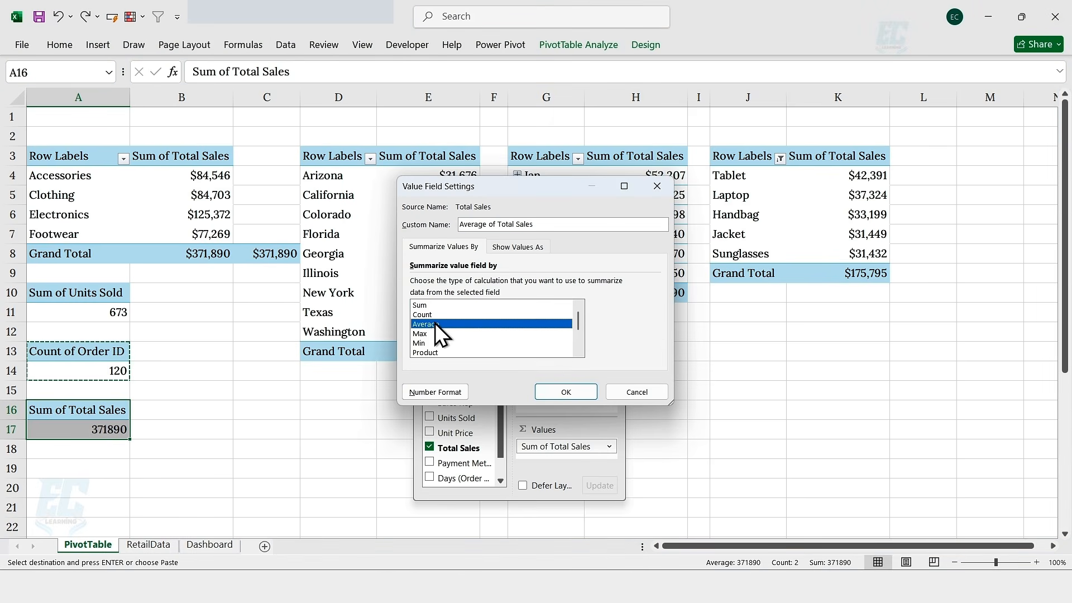
{"action": "left_click", "coordinate": [445, 393]}
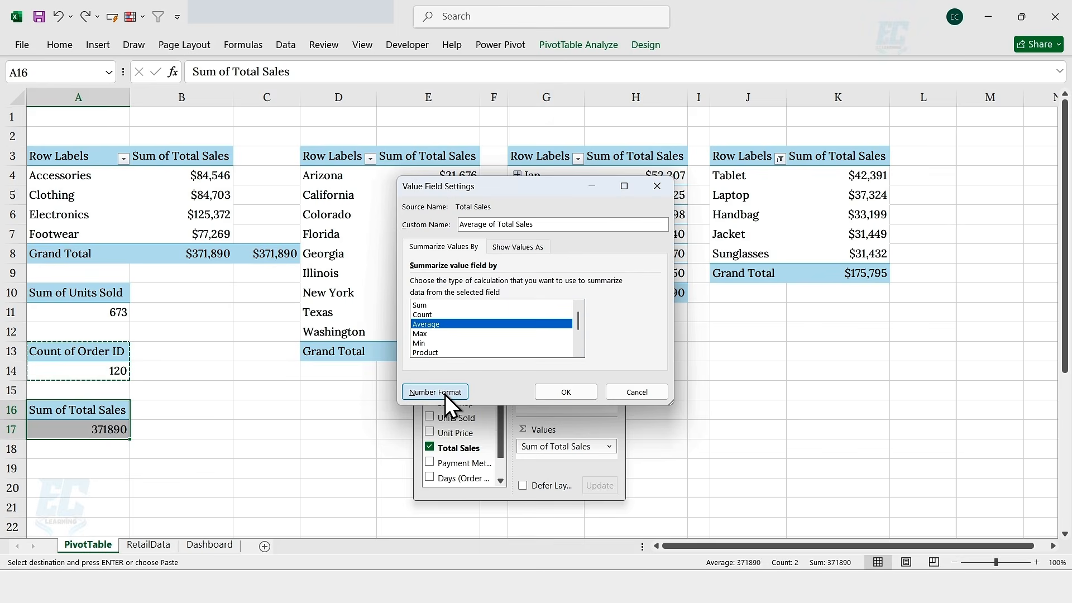
{"action": "left_click", "coordinate": [385, 201]}
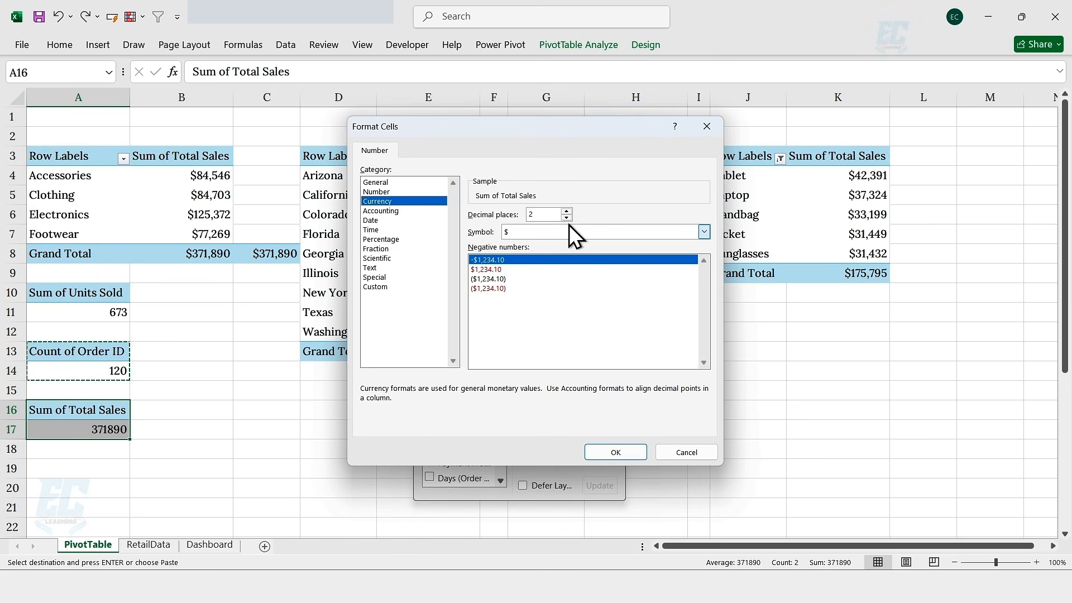
{"action": "left_click", "coordinate": [568, 219]}
{"action": "left_click", "coordinate": [567, 219]}
{"action": "left_click", "coordinate": [614, 452]}
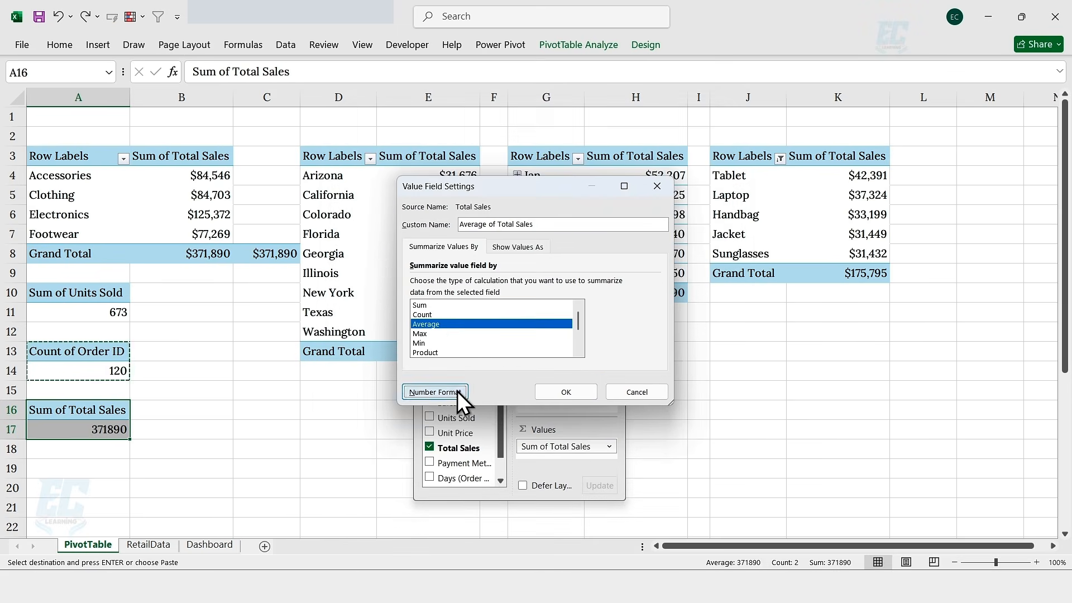
{"action": "key", "text": "Return"}
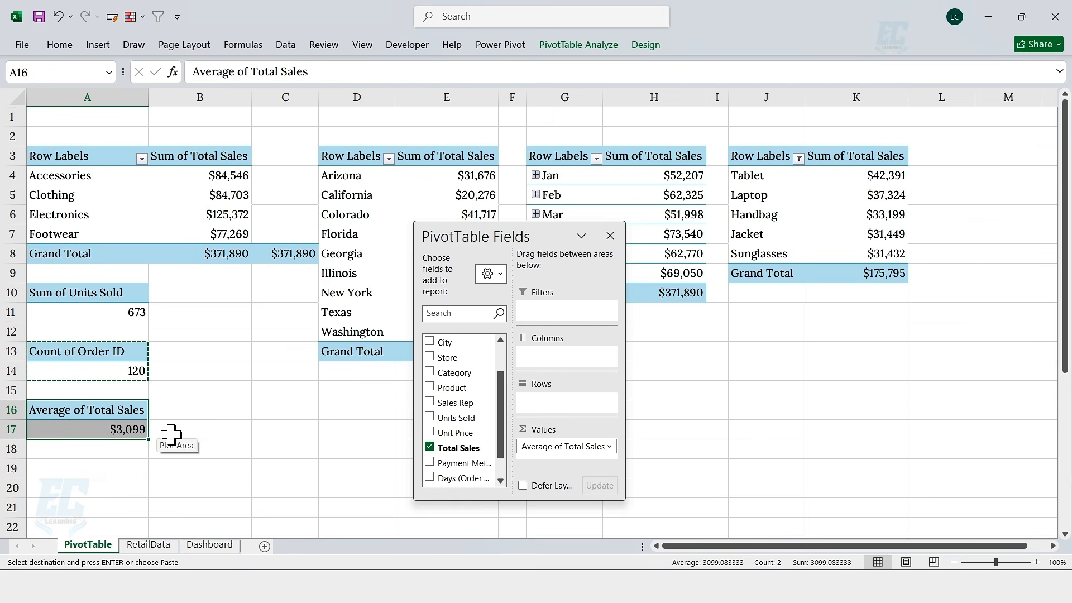
Enter formulas in B11, B14 and B17 that reference the PivotTable values in A11, A14 and A17
{"action": "left_click", "coordinate": [197, 315]}
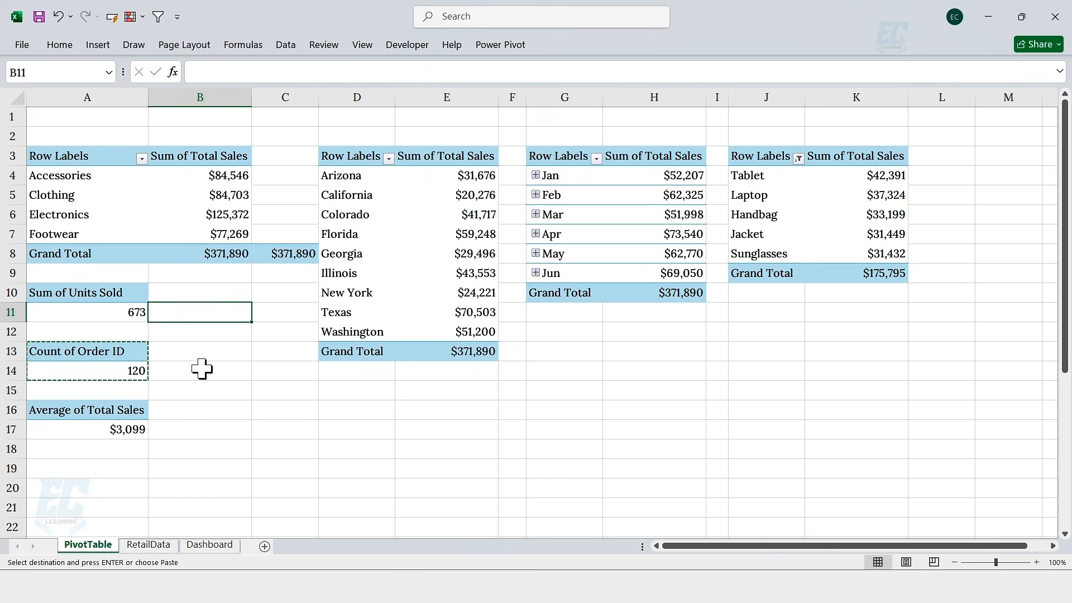
{"action": "type", "text": "="}
{"action": "left_click", "coordinate": [126, 312]}
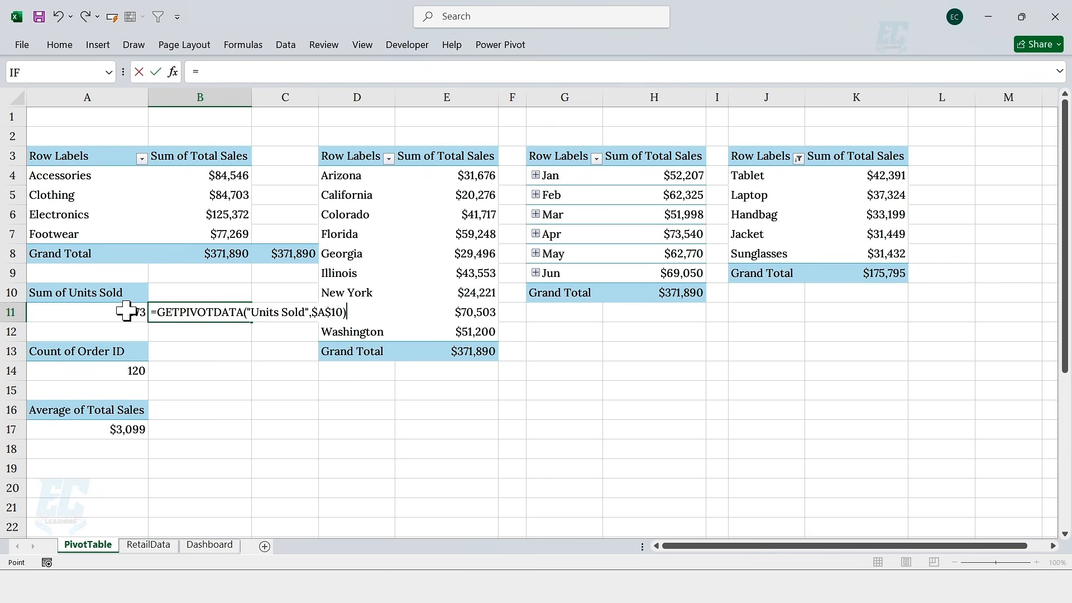
{"action": "key", "text": "Return"}
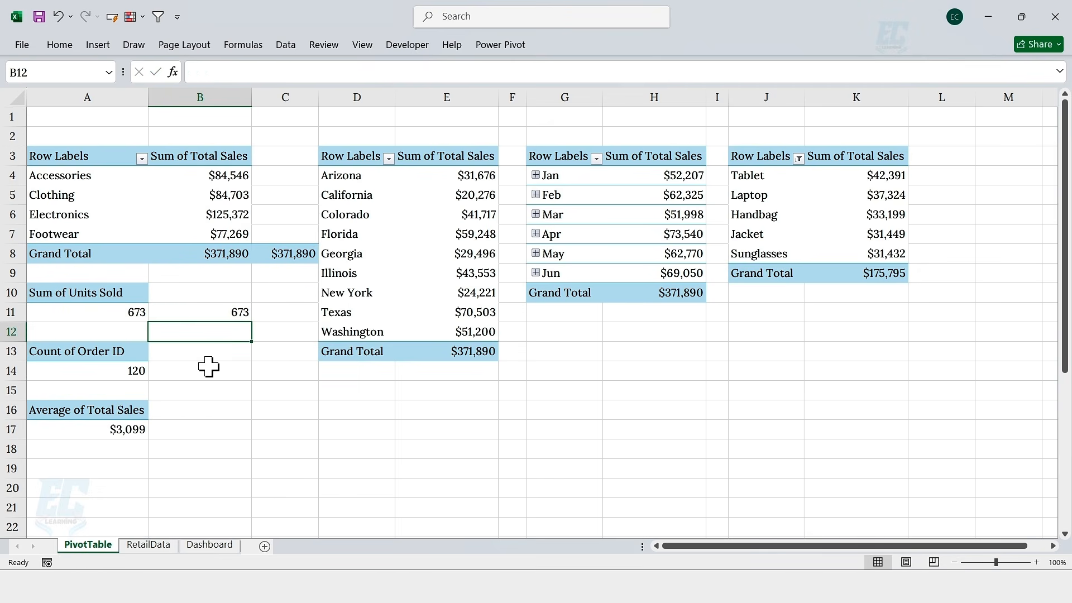
{"action": "left_click", "coordinate": [207, 370]}
{"action": "type", "text": "="}
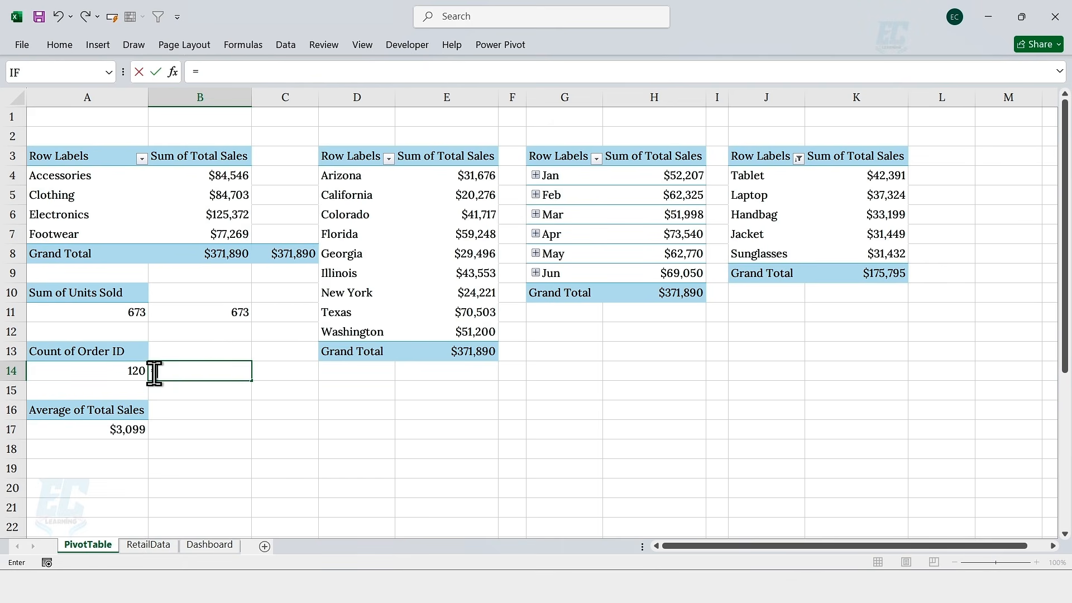
{"action": "left_click", "coordinate": [131, 370]}
{"action": "key", "text": "Return"}
{"action": "left_click", "coordinate": [200, 430]}
{"action": "type", "text": "="}
{"action": "left_click", "coordinate": [126, 430]}
{"action": "key", "text": "Return"}
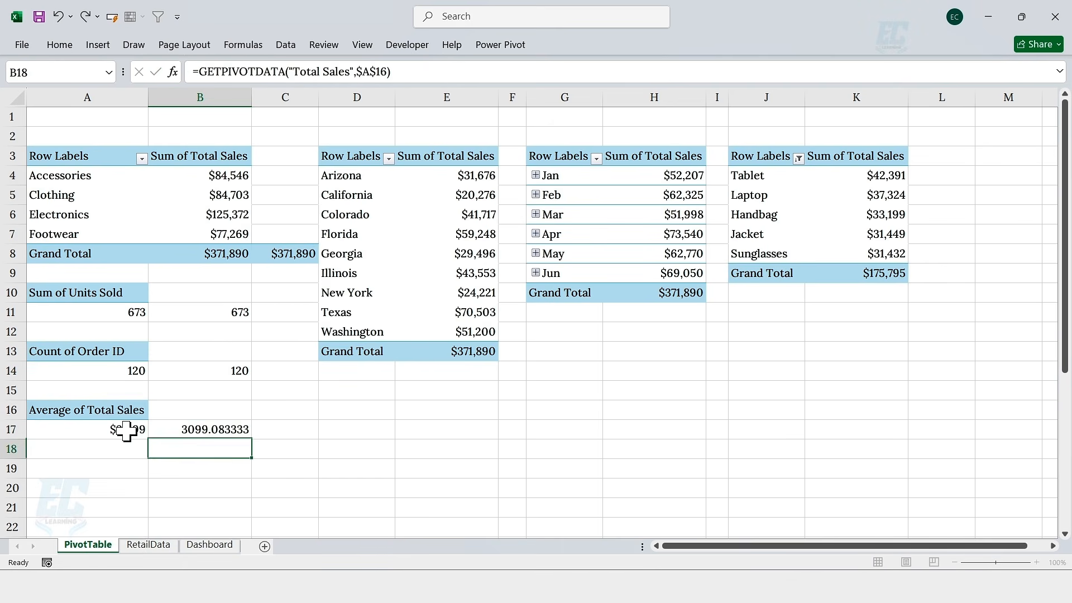
Copy the currency formatting of A17 onto B17 with Format Painter
{"action": "left_click", "coordinate": [126, 430]}
{"action": "left_click", "coordinate": [60, 45]}
{"action": "left_click", "coordinate": [82, 101]}
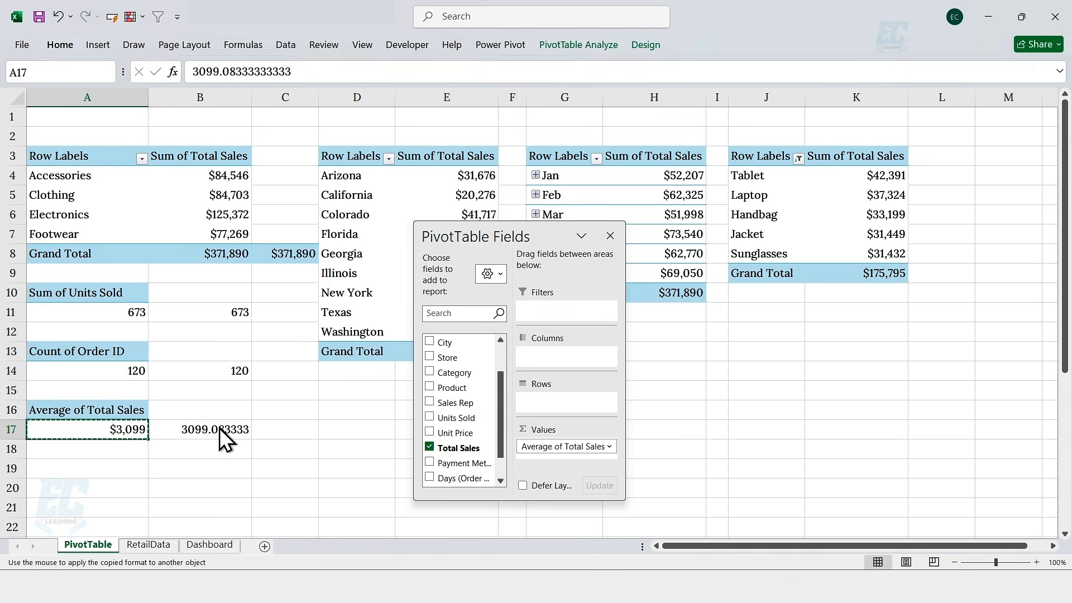
{"action": "left_click", "coordinate": [220, 433]}
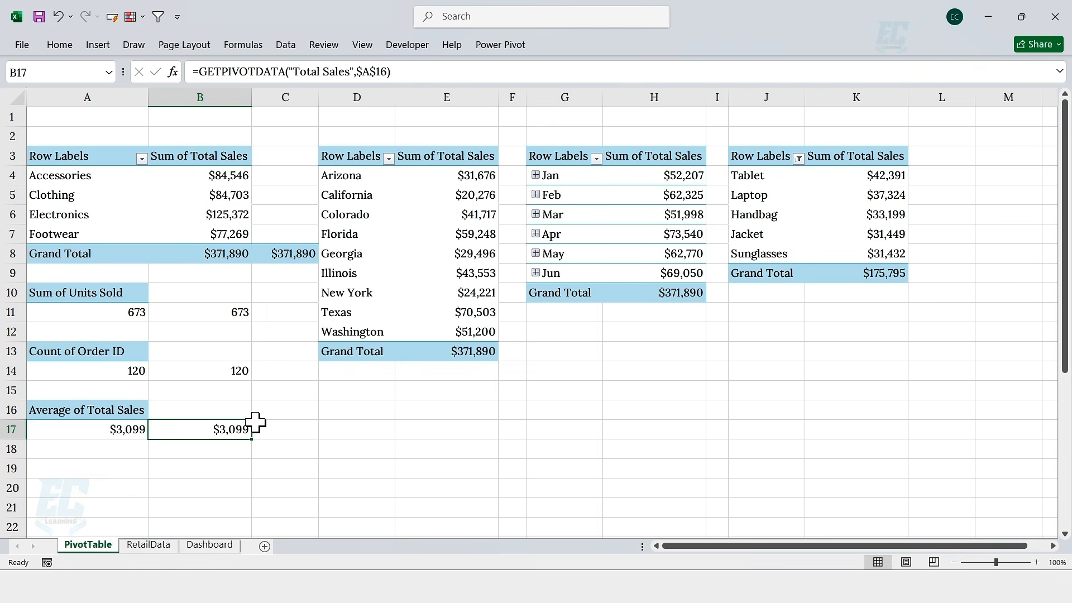
Link the value text box of the Total Orders card on the Dashboard sheet to =PivotTable!B14
{"action": "left_click", "coordinate": [224, 547]}
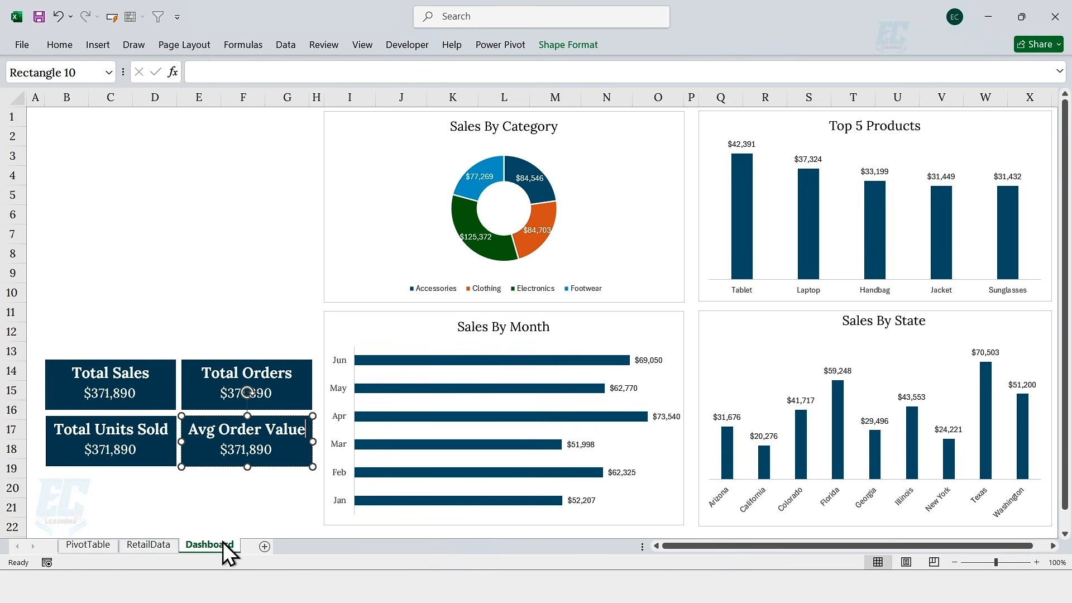
{"action": "left_click", "coordinate": [273, 393]}
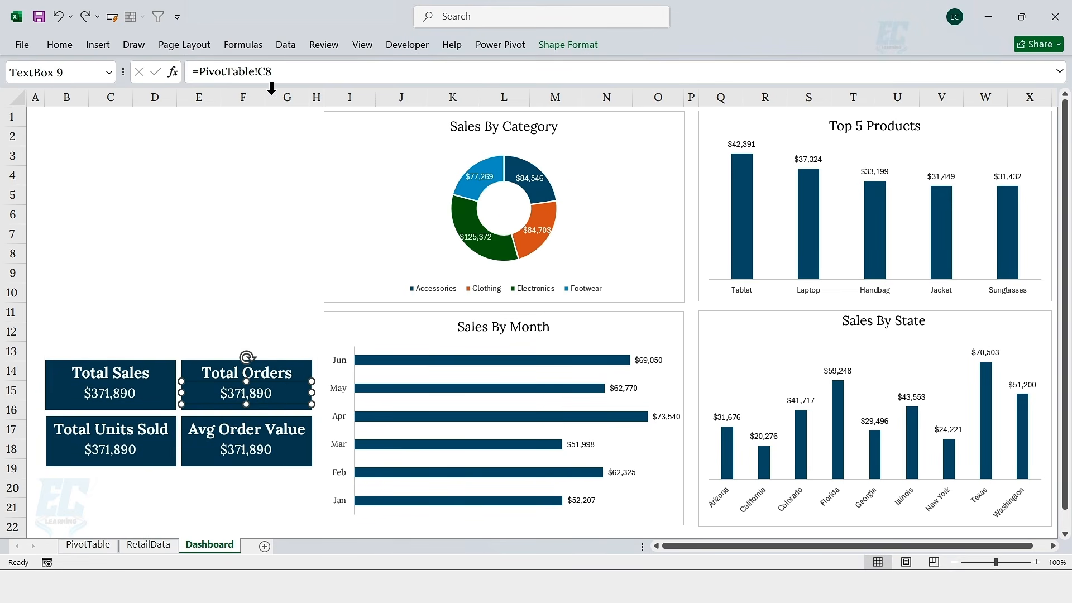
{"action": "left_click", "coordinate": [277, 71]}
{"action": "left_click_drag", "start_coordinate": [277, 71], "coordinate": [175, 69]}
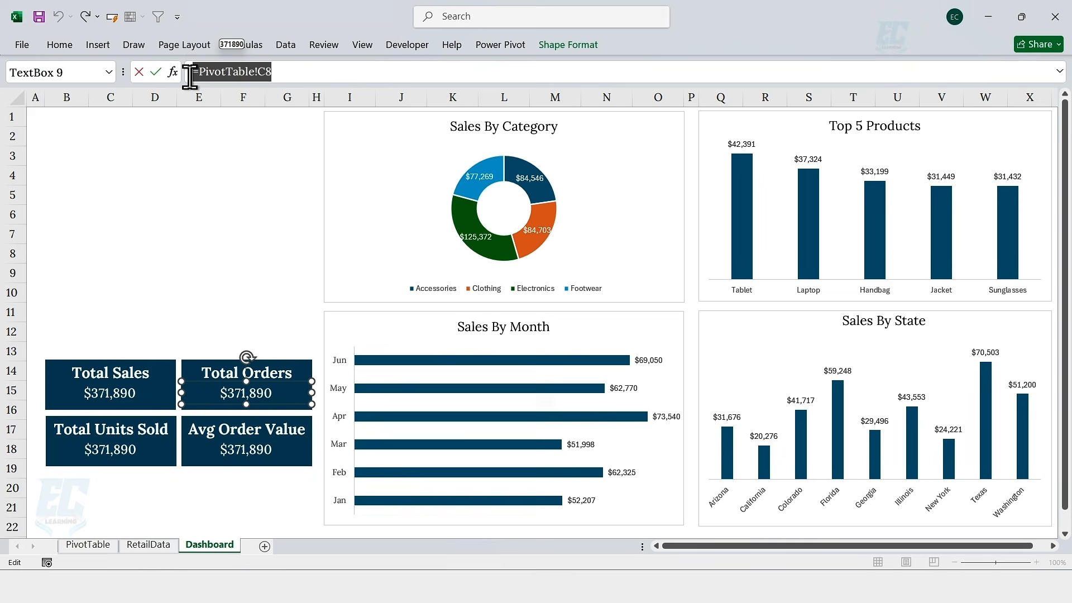
{"action": "type", "text": "="}
{"action": "left_click", "coordinate": [88, 544]}
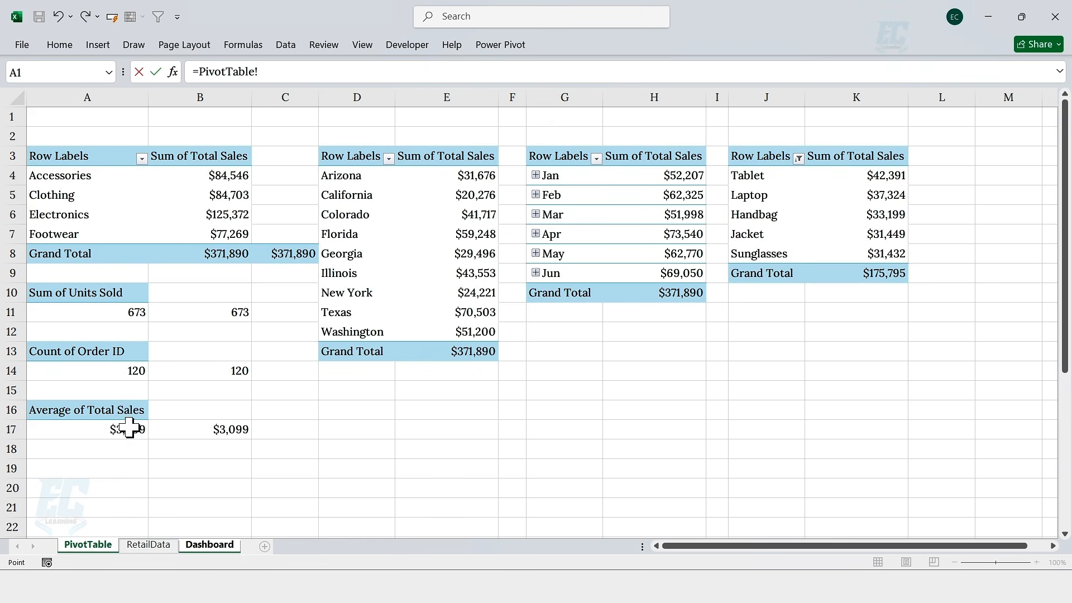
{"action": "left_click", "coordinate": [233, 372]}
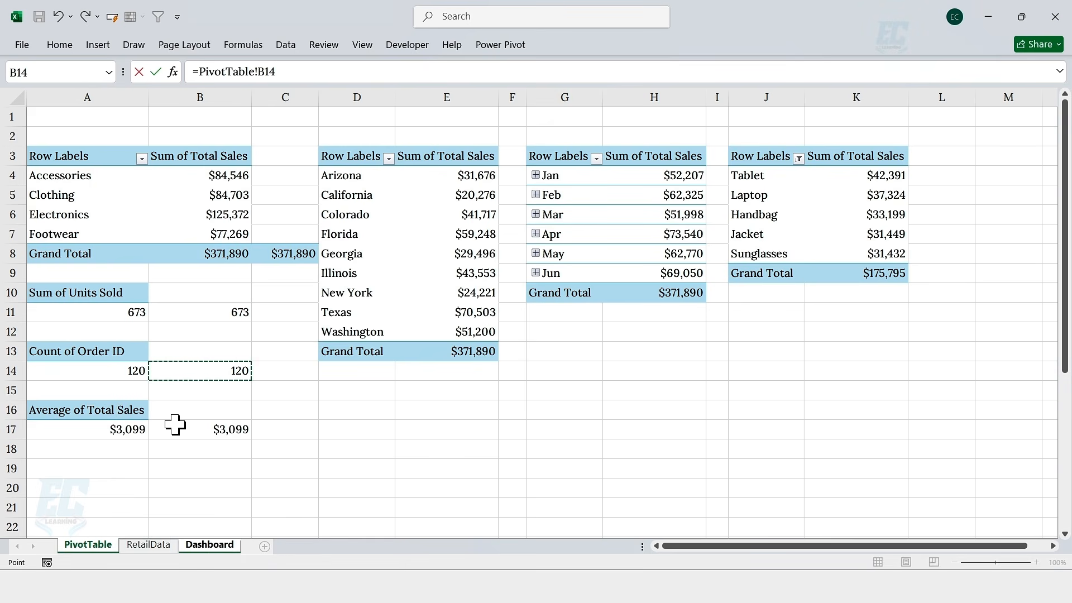
{"action": "key", "text": "Return"}
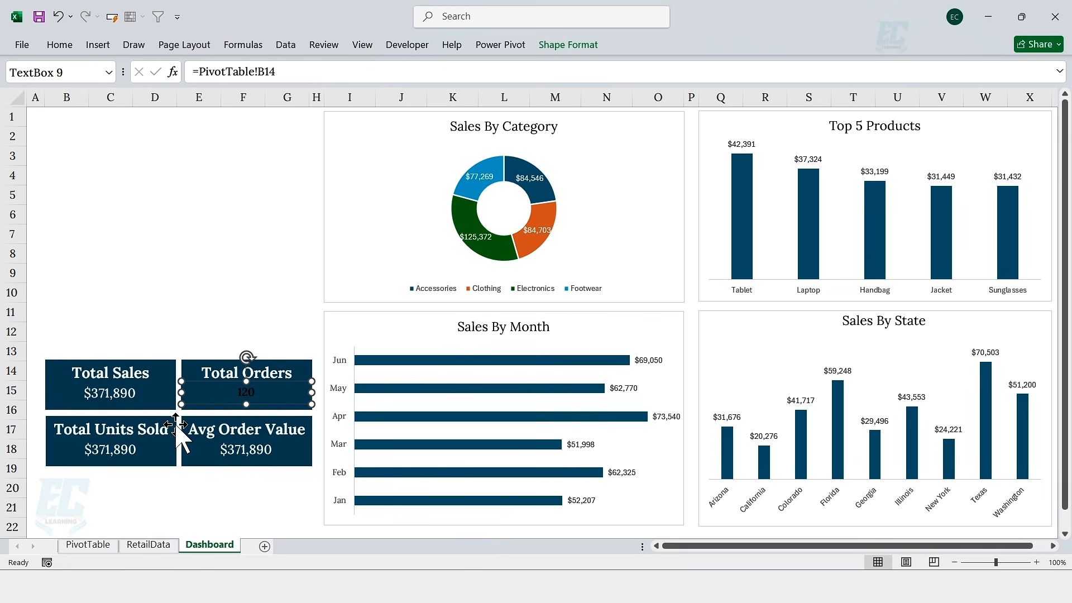
Copy the text formatting of the Total Sales card's value onto the Total Orders value with Format Painter
{"action": "left_click", "coordinate": [124, 397]}
{"action": "left_click", "coordinate": [60, 44]}
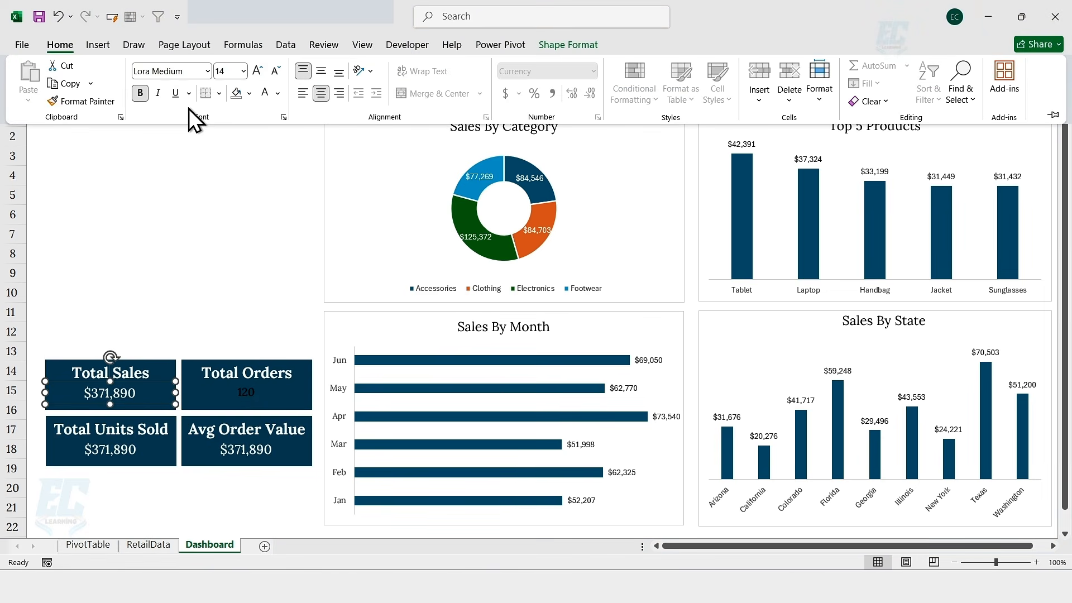
{"action": "left_click", "coordinate": [56, 101]}
{"action": "left_click", "coordinate": [245, 393]}
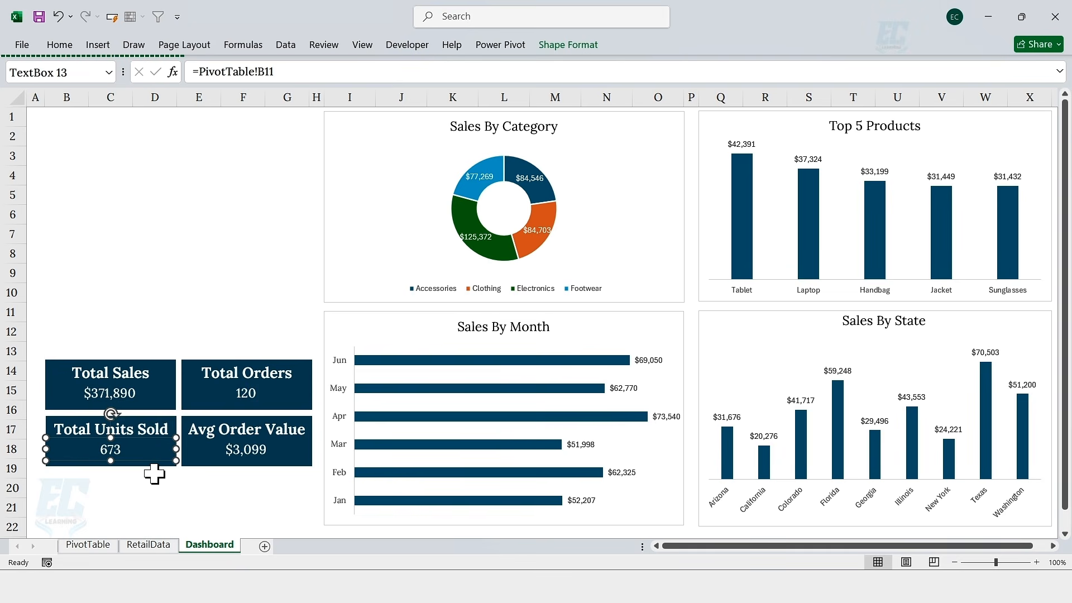
Insert slicers for Store, Sales Rep and Payment Method from the category PivotTable on the PivotTable sheet
{"action": "left_click", "coordinate": [88, 546]}
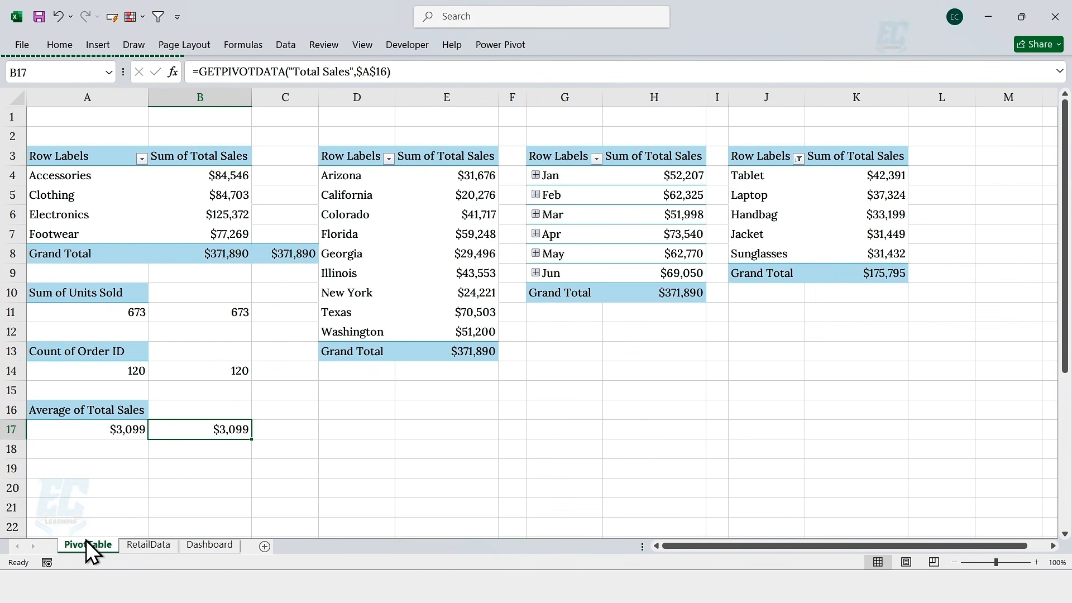
{"action": "left_click", "coordinate": [70, 179]}
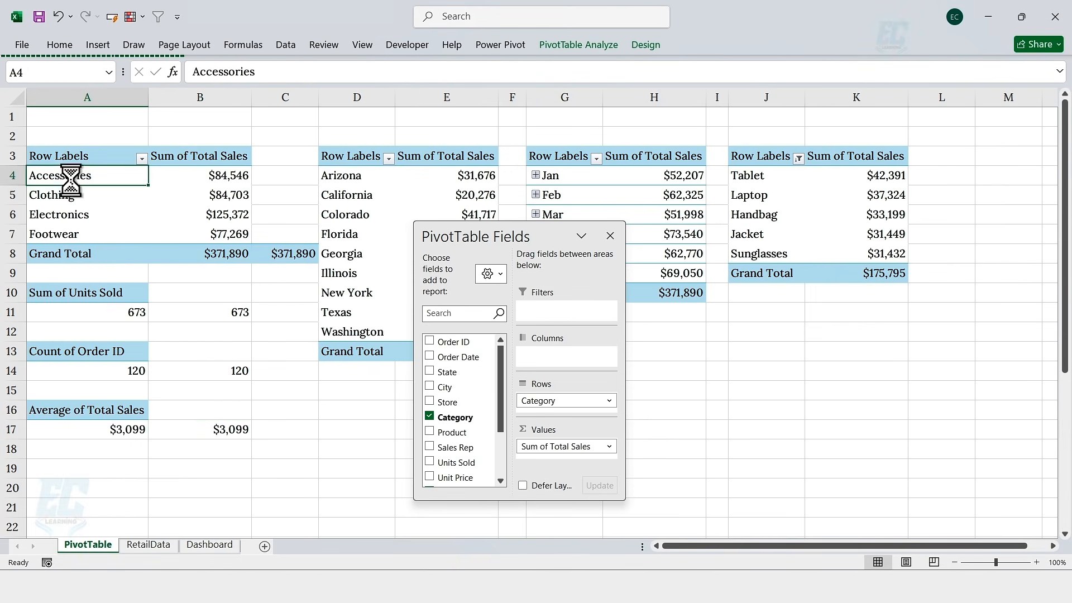
{"action": "left_click", "coordinate": [562, 50]}
{"action": "left_click", "coordinate": [361, 75]}
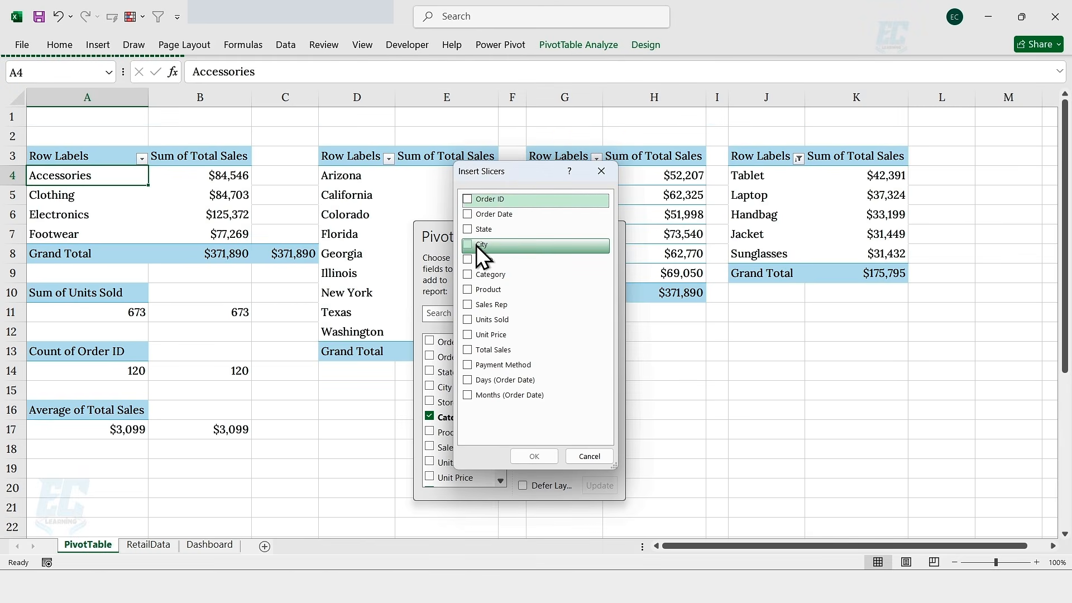
{"action": "left_click", "coordinate": [470, 260]}
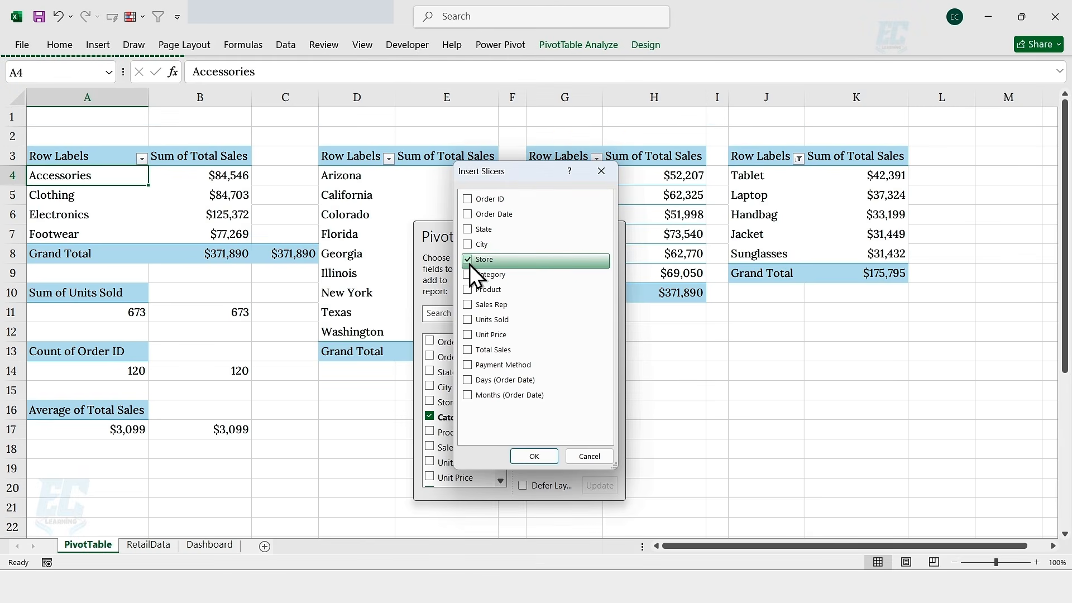
{"action": "left_click", "coordinate": [472, 304]}
{"action": "left_click", "coordinate": [474, 366]}
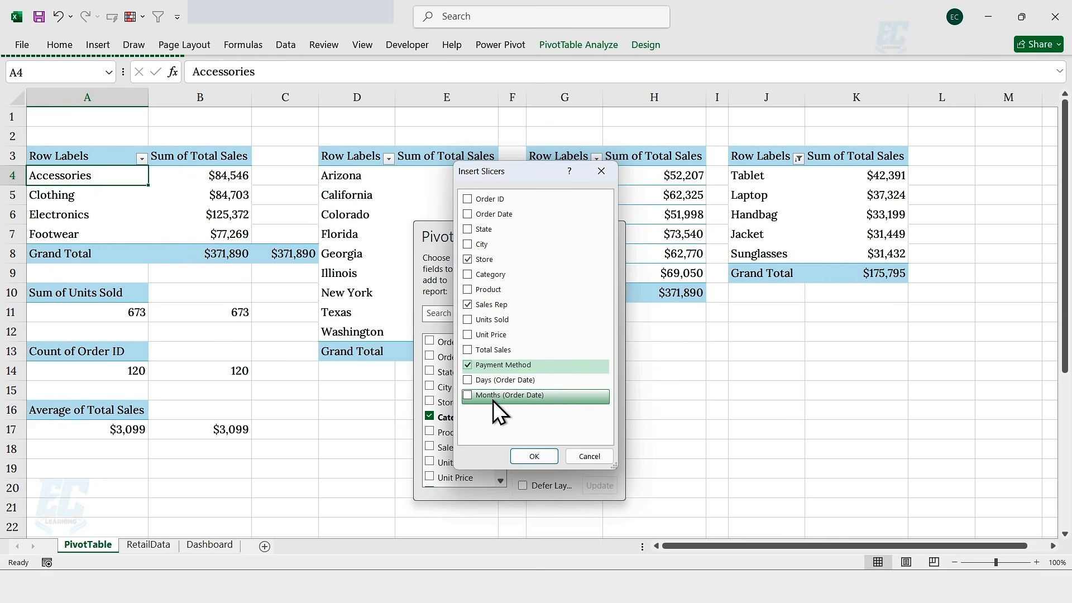
{"action": "left_click", "coordinate": [532, 457]}
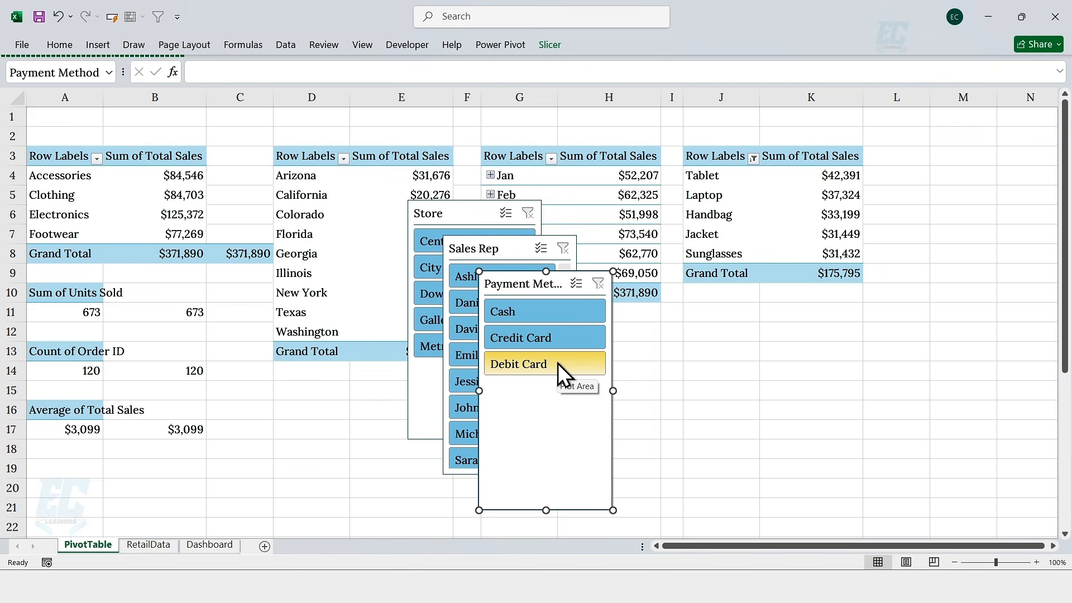
Cut the Store, Sales Rep and Payment Method slicers from the PivotTable sheet and paste them at cell B1 of the Dashboard sheet
{"action": "left_click", "coordinate": [456, 248], "text": "ctrl"}
{"action": "left_click", "coordinate": [455, 215], "text": "ctrl"}
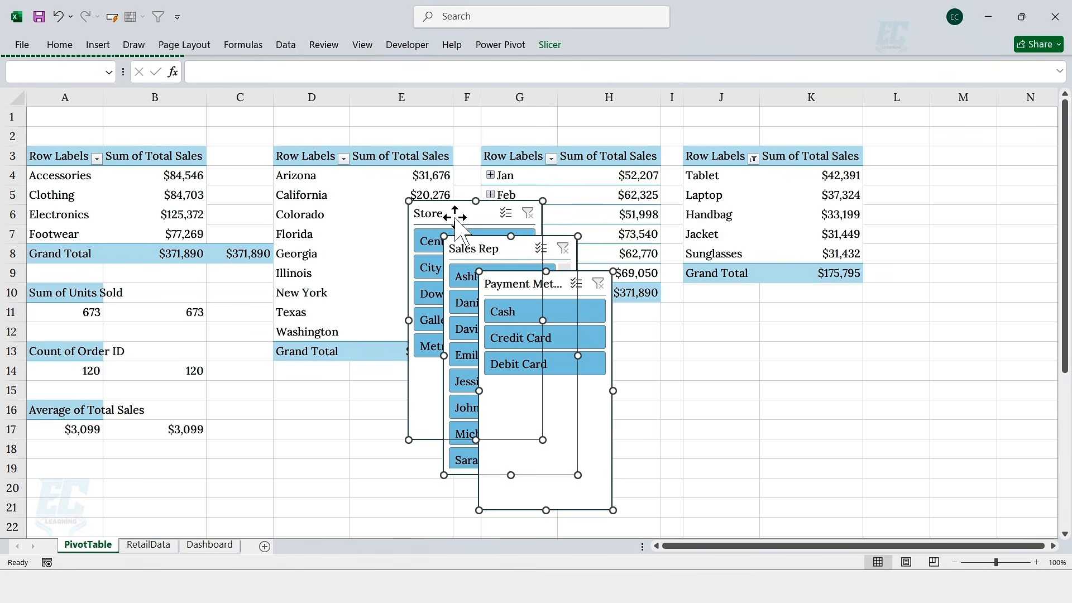
{"action": "key", "text": "Delete"}
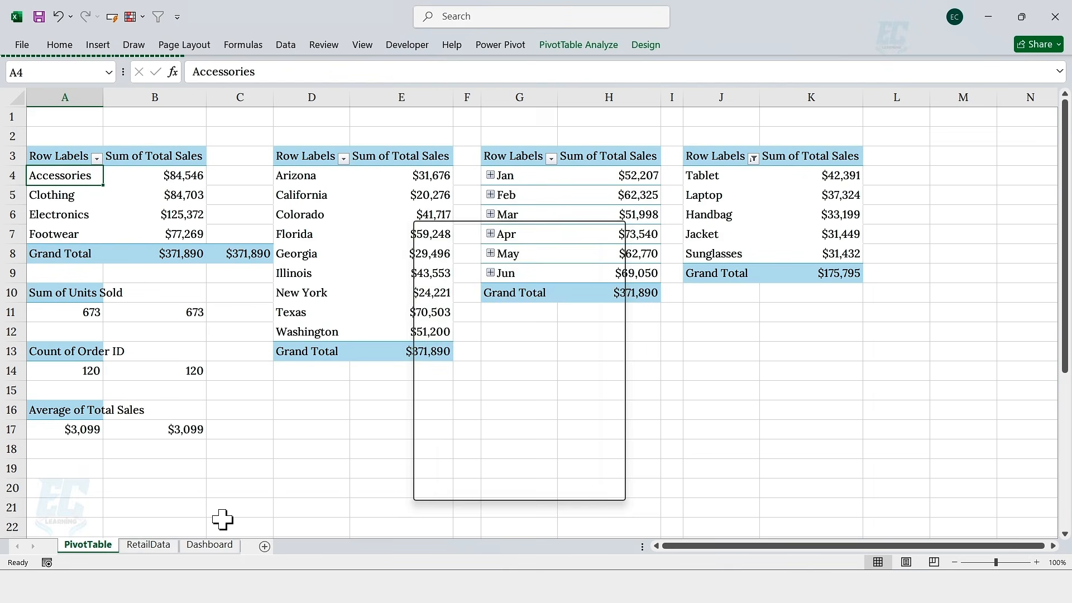
{"action": "left_click", "coordinate": [210, 545]}
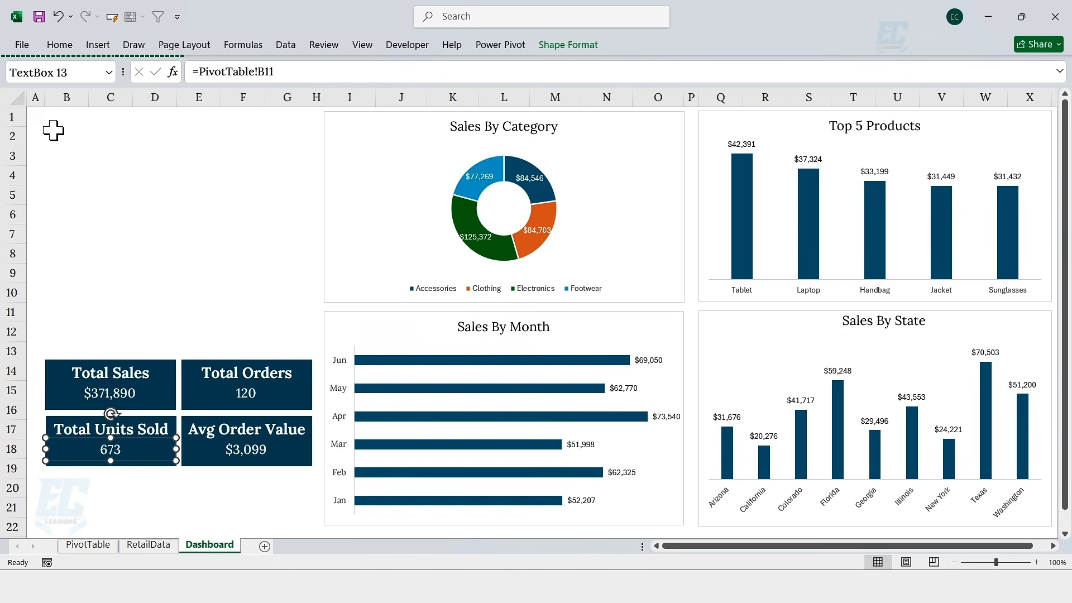
{"action": "left_click", "coordinate": [56, 120]}
{"action": "key", "text": "ctrl+v"}
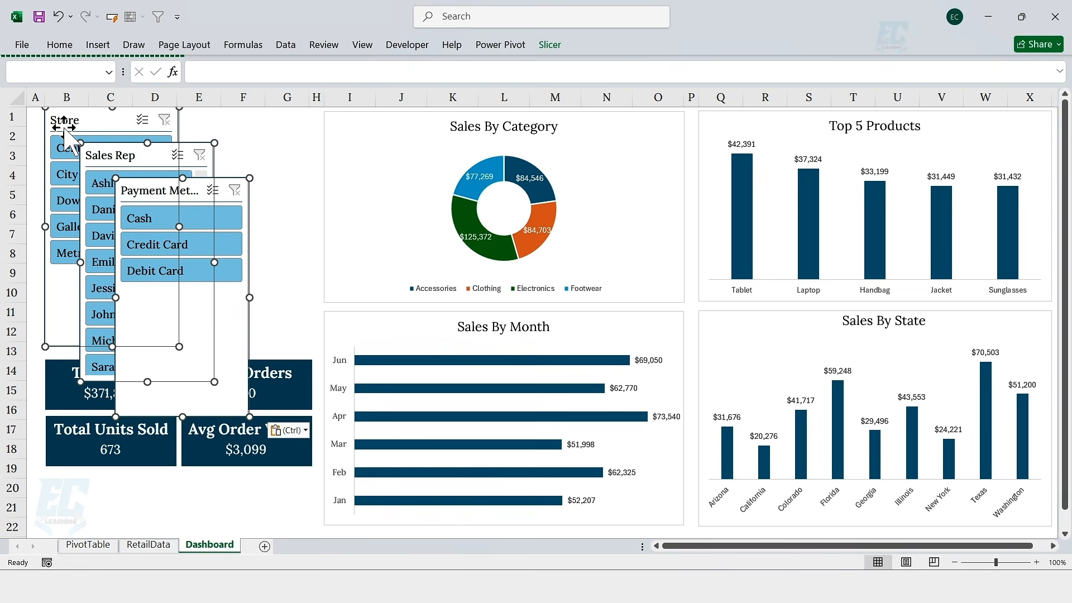
Spread the pasted slicers apart, placing Payment Method beside Store and Sales Rep over the Sales By Month chart
{"action": "left_click_drag", "start_coordinate": [148, 185], "coordinate": [279, 153]}
{"action": "left_click", "coordinate": [146, 177]}
{"action": "left_click_drag", "start_coordinate": [146, 178], "coordinate": [483, 289]}
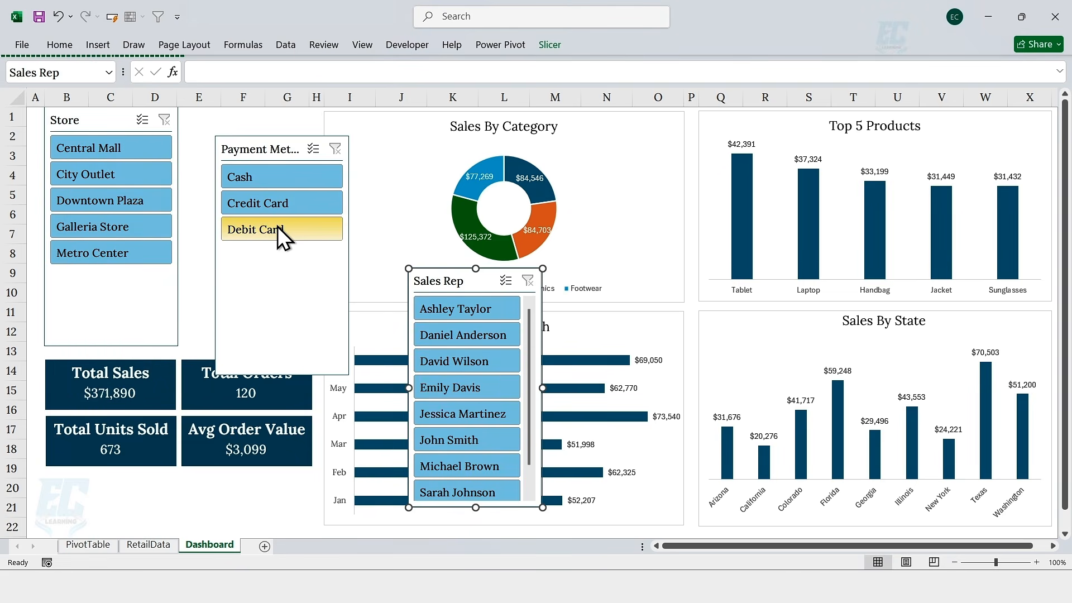
Connect the Store slicer to all the PivotTables, PivotTable1 through PivotTable7, in its report connections
{"action": "right_click", "coordinate": [113, 119]}
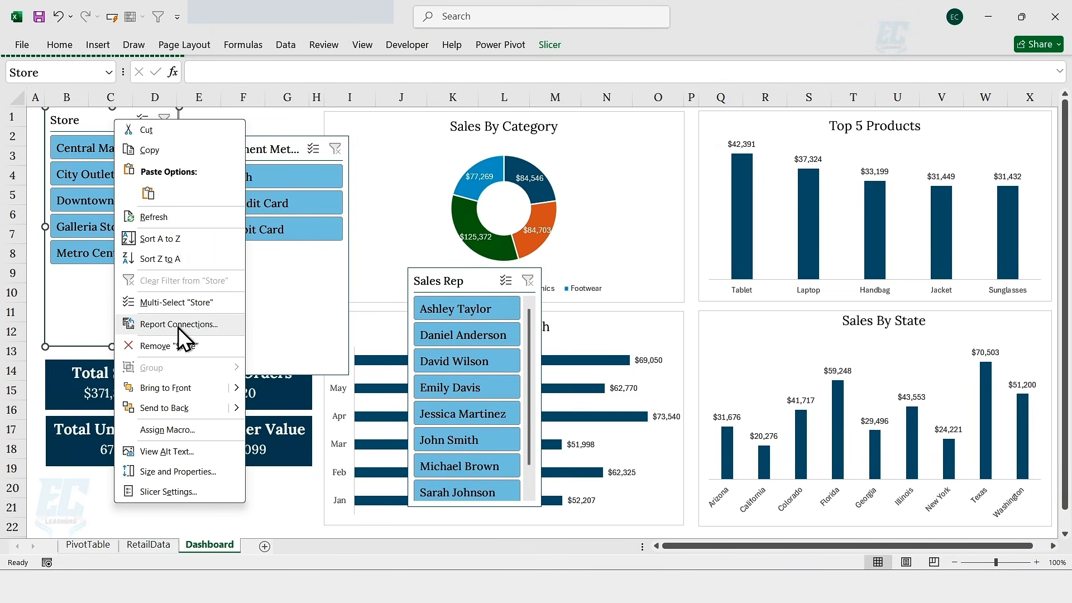
{"action": "left_click", "coordinate": [177, 326]}
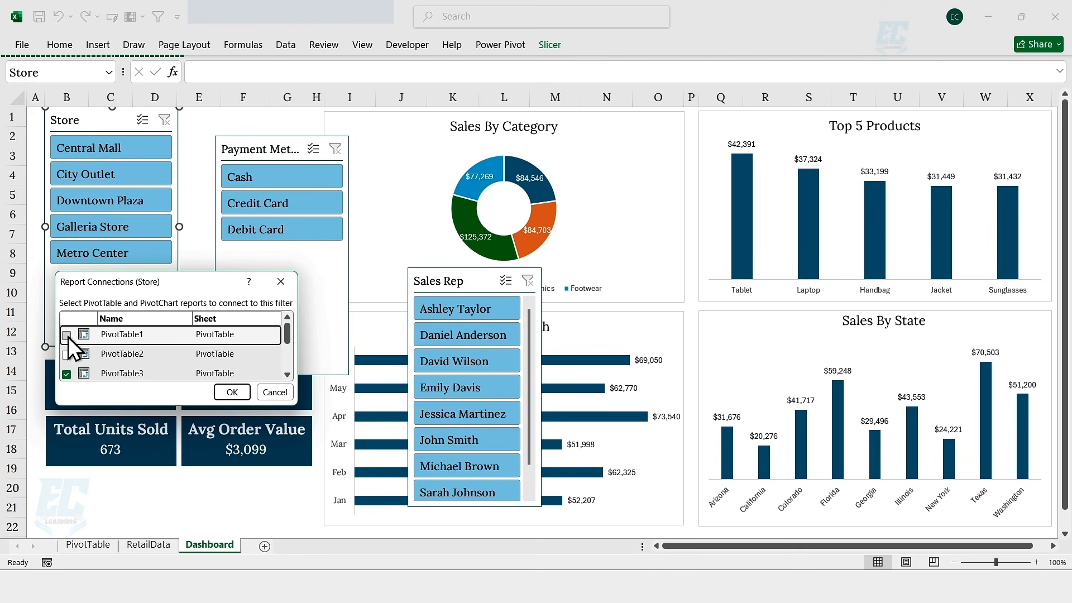
{"action": "left_click", "coordinate": [67, 335]}
{"action": "left_click", "coordinate": [67, 354]}
{"action": "scroll", "coordinate": [115, 353], "scroll_direction": "down", "scroll_amount": 2}
{"action": "left_click", "coordinate": [66, 333]}
{"action": "left_click", "coordinate": [66, 351]}
{"action": "left_click", "coordinate": [66, 371]}
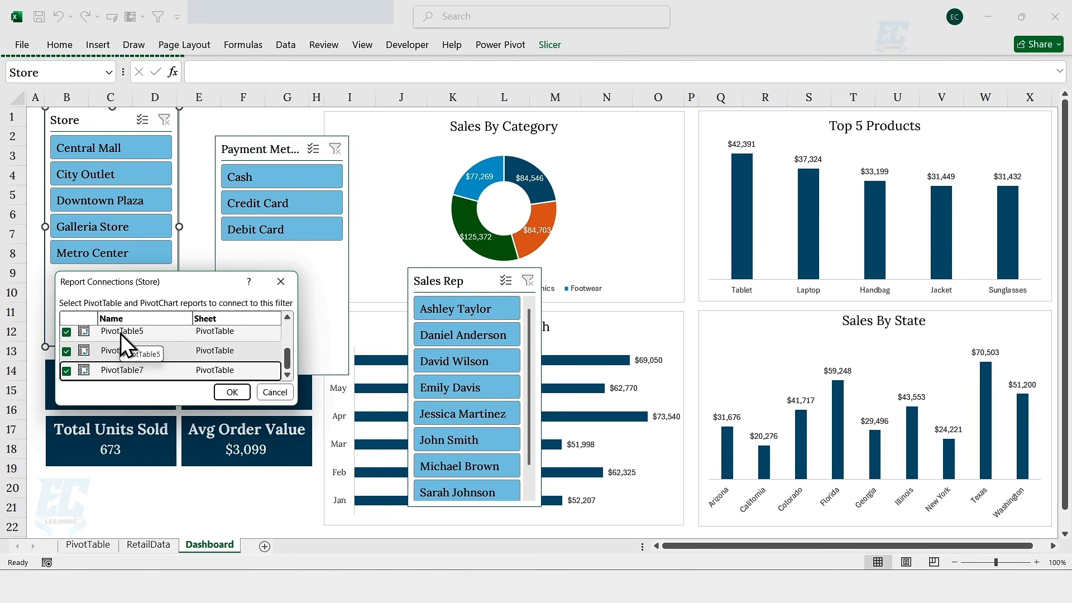
{"action": "left_click", "coordinate": [233, 392]}
Connect the Payment Method slicer to the other PivotTables, including PivotTable5, PivotTable6 and PivotTable7, in its report connections
{"action": "right_click", "coordinate": [270, 151]}
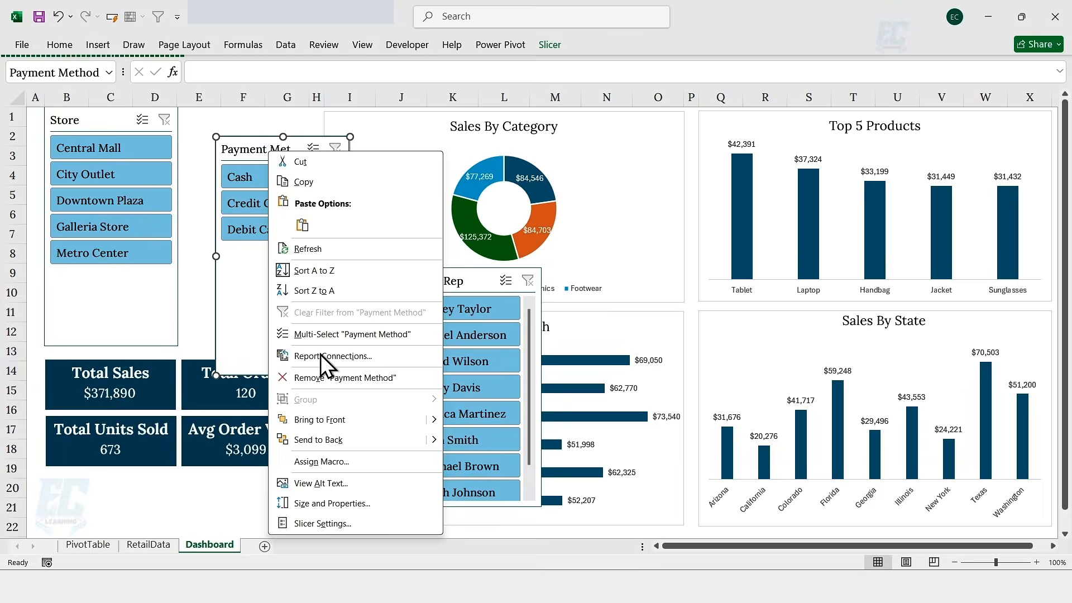
{"action": "left_click", "coordinate": [323, 354]}
{"action": "left_click", "coordinate": [210, 364]}
{"action": "left_click", "coordinate": [210, 383]}
{"action": "scroll", "coordinate": [233, 383], "scroll_direction": "down", "scroll_amount": 1}
{"action": "left_click", "coordinate": [210, 379]}
{"action": "left_click", "coordinate": [210, 398]}
{"action": "scroll", "coordinate": [263, 390], "scroll_direction": "down", "scroll_amount": 1}
{"action": "left_click", "coordinate": [210, 382]}
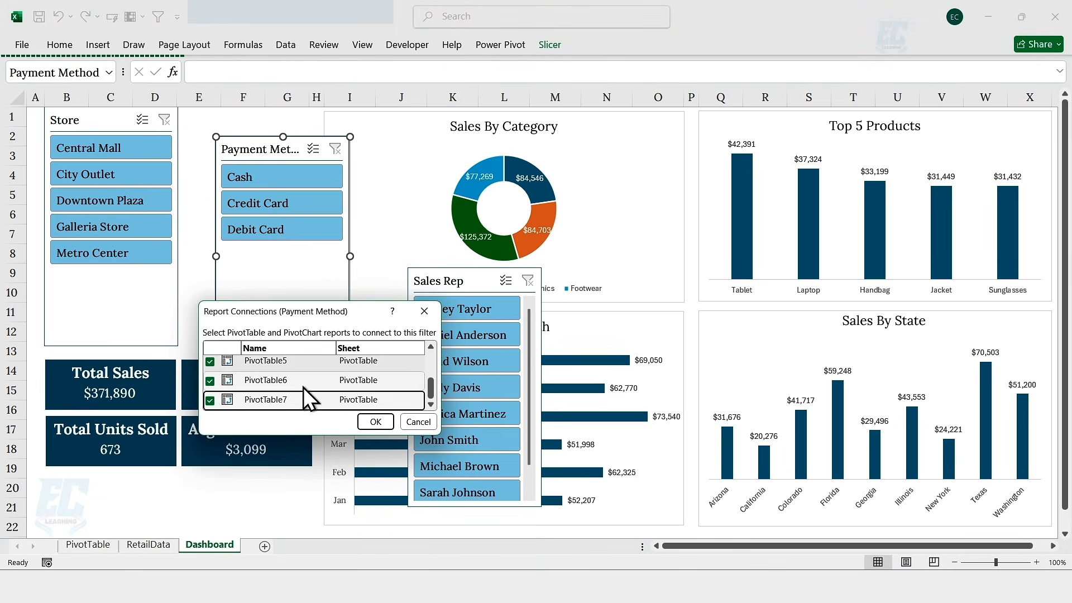
{"action": "left_click", "coordinate": [375, 422]}
Connect the Sales Rep slicer to additional PivotTables in its report connections and move it beside the Payment Method slicer
{"action": "right_click", "coordinate": [471, 340]}
{"action": "left_click", "coordinate": [501, 389]}
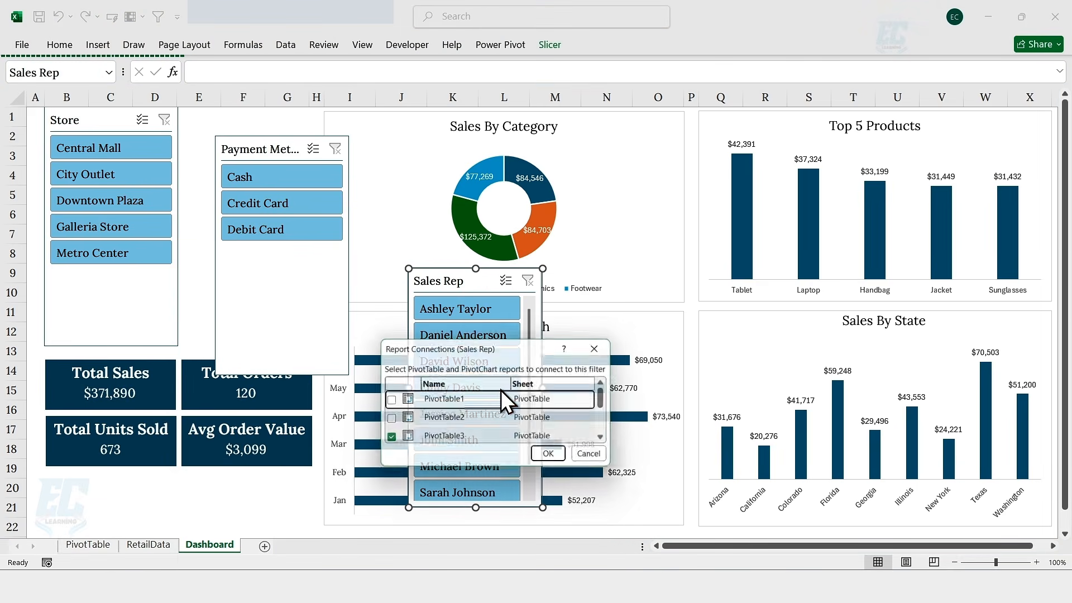
{"action": "left_click", "coordinate": [388, 420]}
{"action": "scroll", "coordinate": [389, 416], "scroll_direction": "down", "scroll_amount": 1}
{"action": "left_click", "coordinate": [387, 402]}
{"action": "left_click", "coordinate": [388, 419]}
{"action": "left_click", "coordinate": [388, 437]}
{"action": "left_click", "coordinate": [554, 458]}
{"action": "left_click_drag", "start_coordinate": [461, 281], "coordinate": [410, 178]}
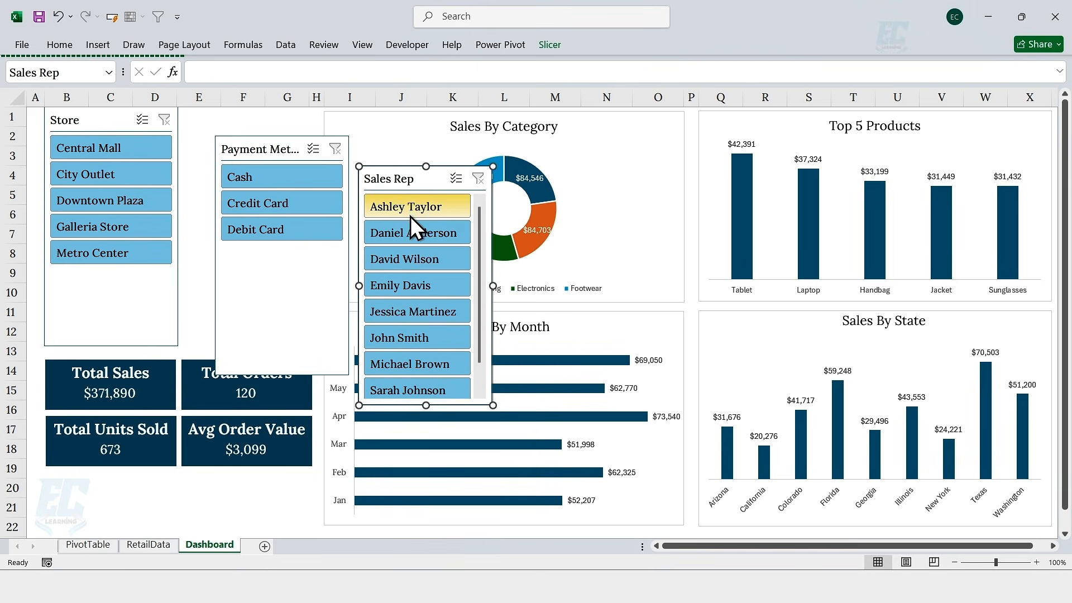
Test the slicers by filtering for the first sales rep and Credit Card, and clear both filters
{"action": "left_click", "coordinate": [410, 217]}
{"action": "left_click", "coordinate": [302, 205]}
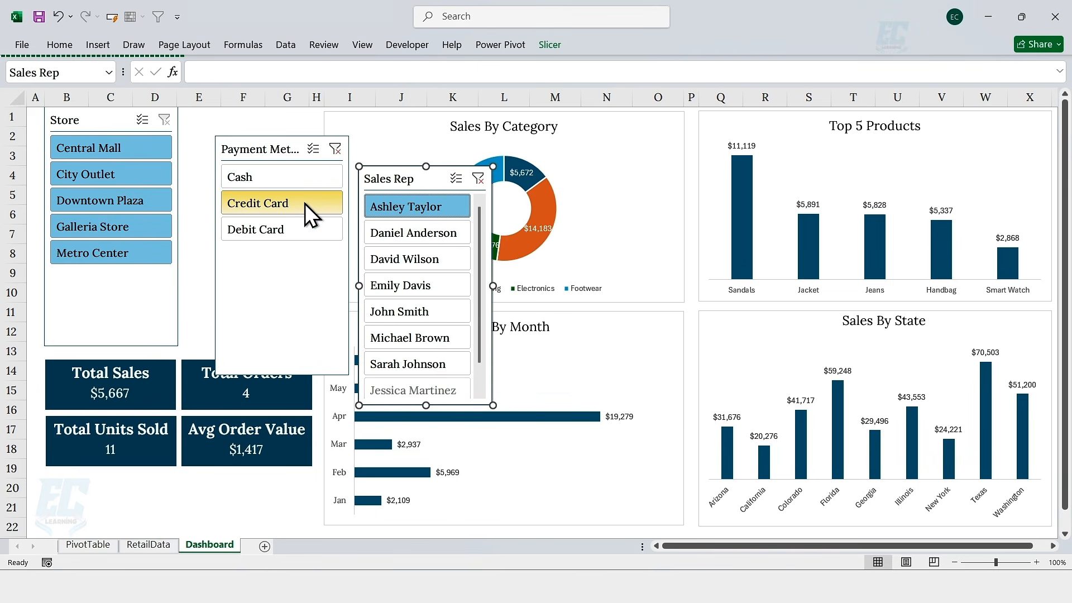
{"action": "left_click", "coordinate": [335, 150]}
{"action": "left_click", "coordinate": [479, 179]}
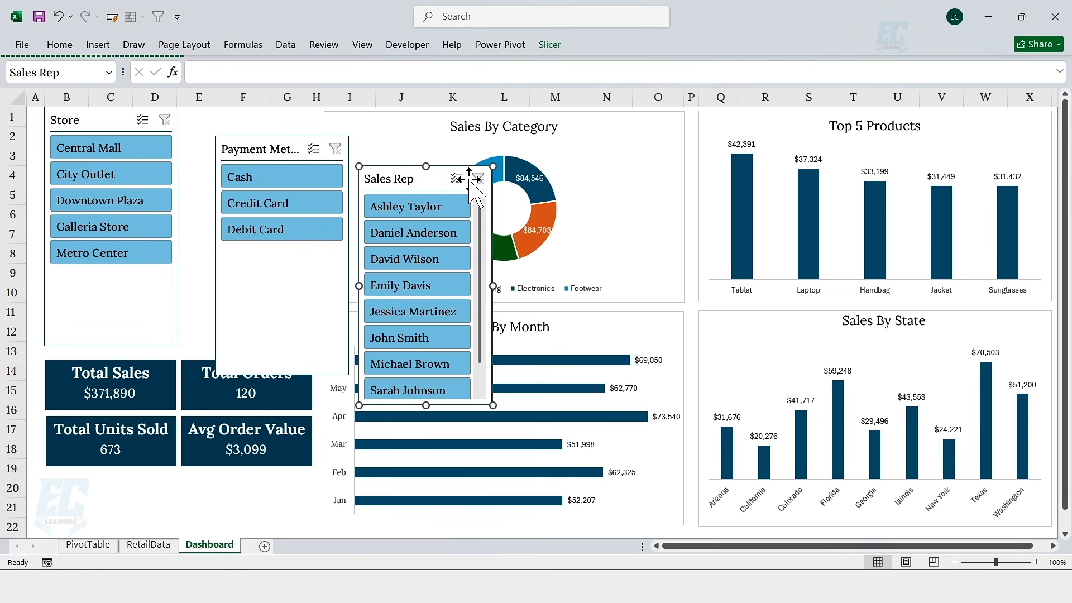
Apply the dark blue style, the first of the Dark slicer styles, to the Sales Rep slicer
{"action": "left_click", "coordinate": [545, 46]}
{"action": "left_click", "coordinate": [439, 105]}
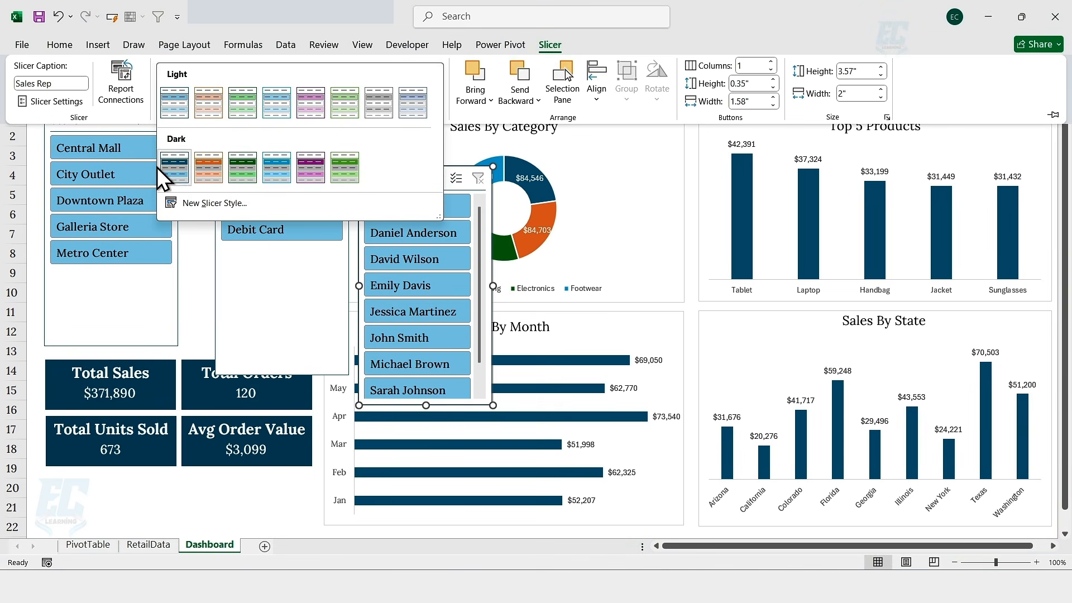
{"action": "left_click", "coordinate": [159, 167]}
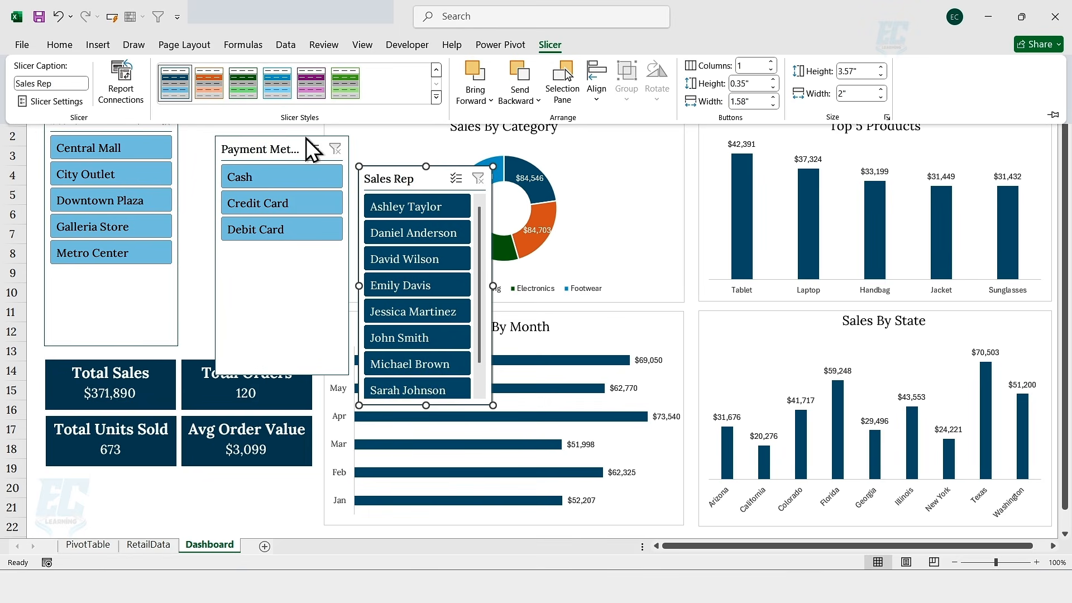
Duplicate the dark blue slicer style and set its Whole Slicer font to Lora, Regular Roman, size 11
{"action": "right_click", "coordinate": [173, 89]}
{"action": "left_click", "coordinate": [204, 112]}
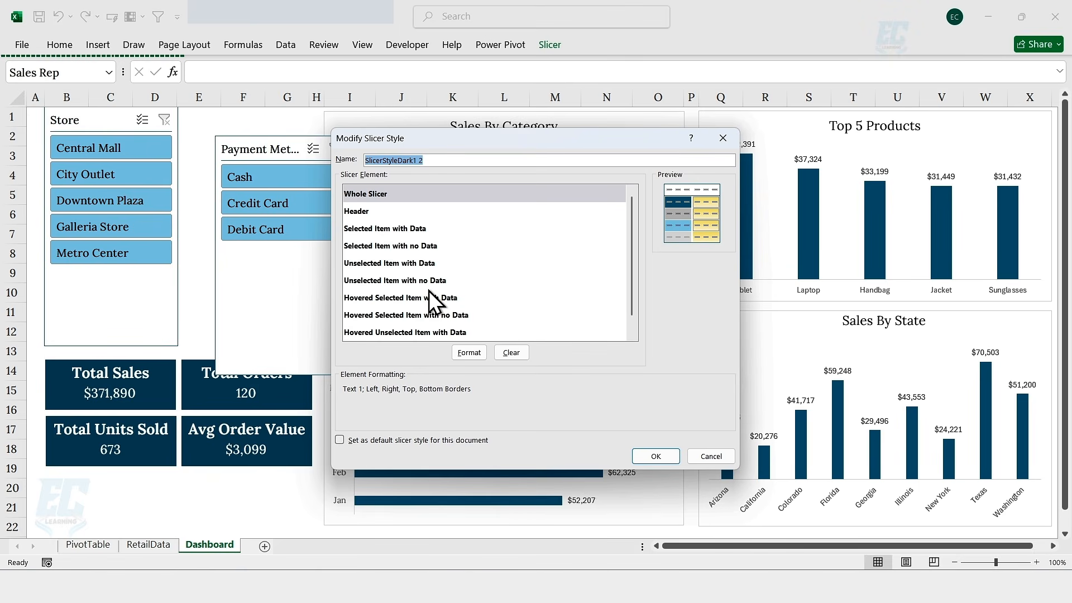
{"action": "left_click", "coordinate": [469, 352]}
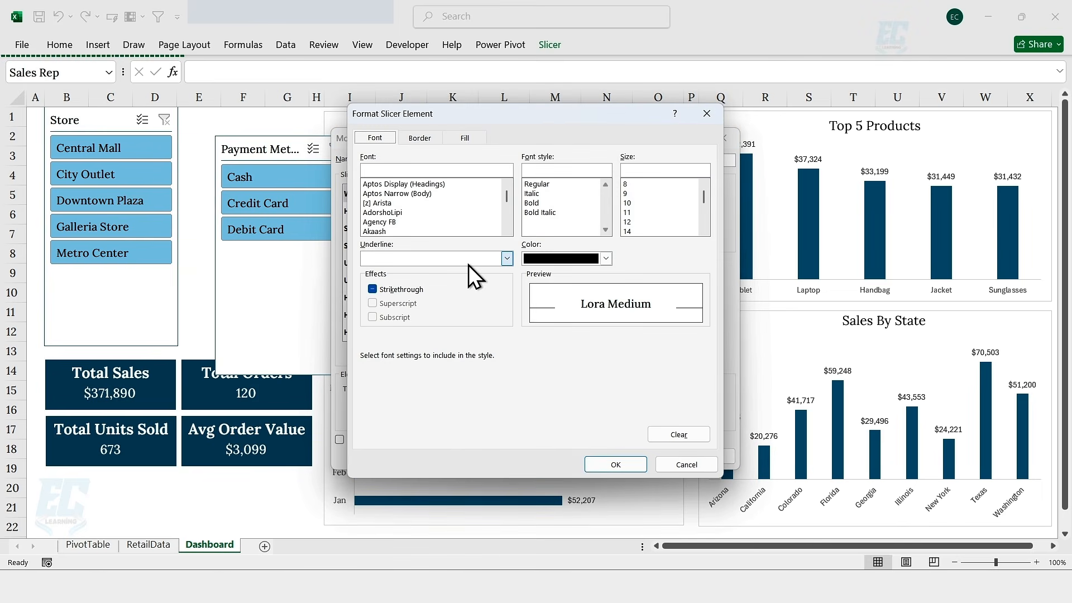
{"action": "left_click", "coordinate": [426, 170]}
{"action": "type", "text": "Lora"}
{"action": "left_click", "coordinate": [548, 184]}
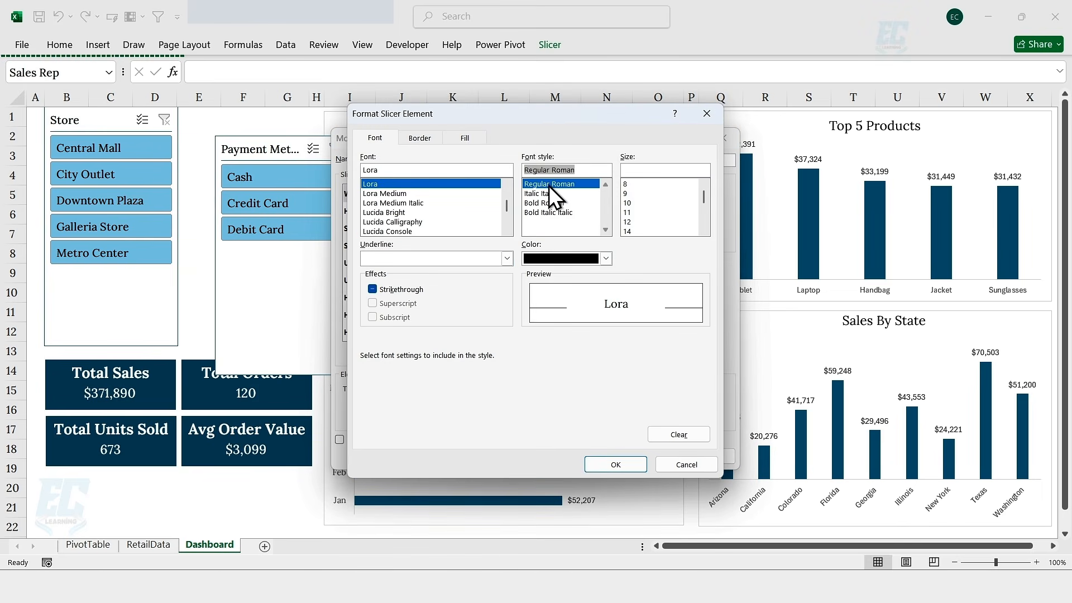
{"action": "left_click", "coordinate": [628, 212]}
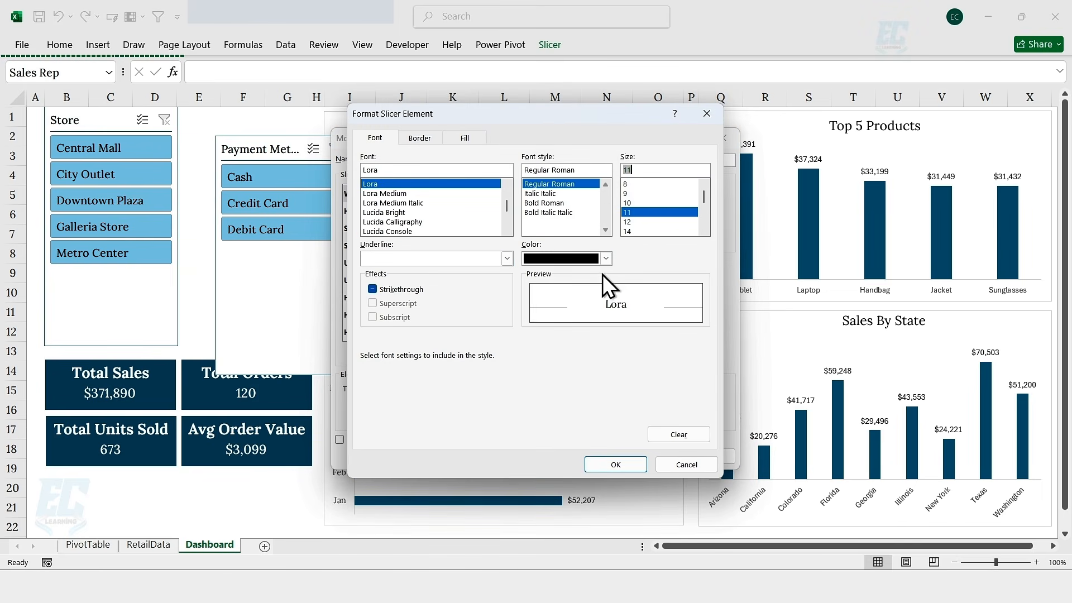
{"action": "left_click", "coordinate": [604, 460]}
{"action": "left_click", "coordinate": [646, 458]}
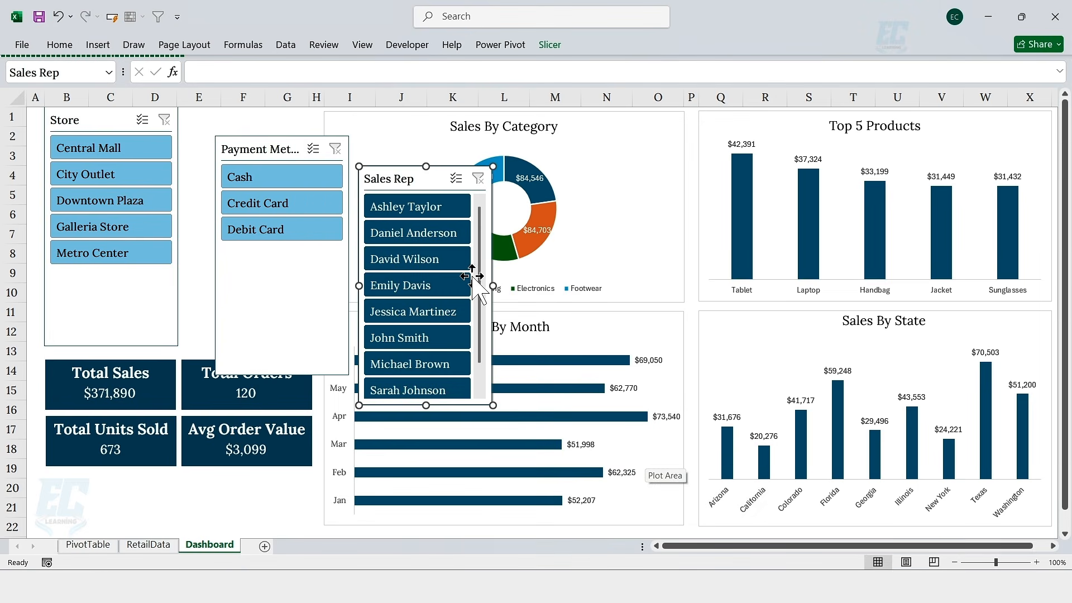
Move the Payment Method and Store slicers over the charts and place the Sales Rep slicer at the top of columns B to D
{"action": "left_click_drag", "start_coordinate": [294, 140], "coordinate": [665, 162]}
{"action": "left_click_drag", "start_coordinate": [106, 120], "coordinate": [868, 274]}
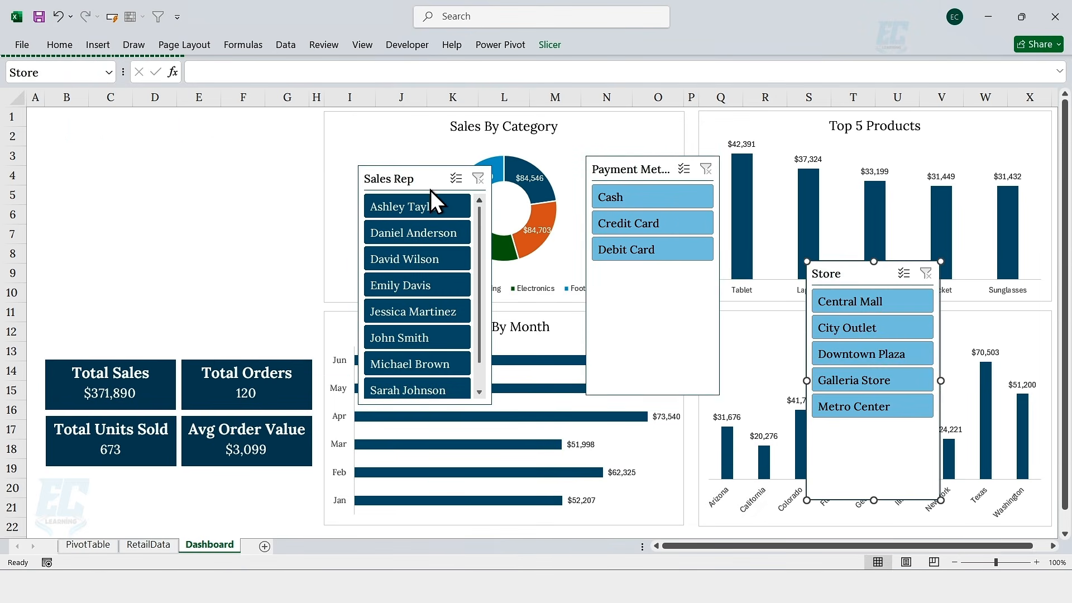
{"action": "left_click_drag", "start_coordinate": [431, 191], "coordinate": [118, 142]}
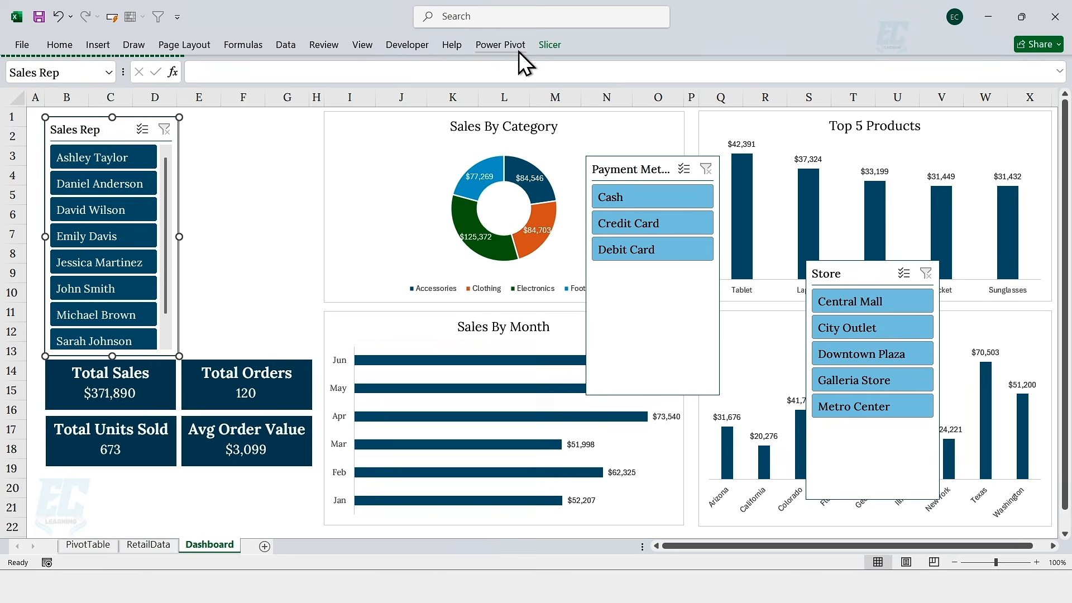
Arrange the Sales Rep slicer in two columns and resize it to span columns B to G, and select the Payment Method slicer
{"action": "left_click", "coordinate": [549, 44]}
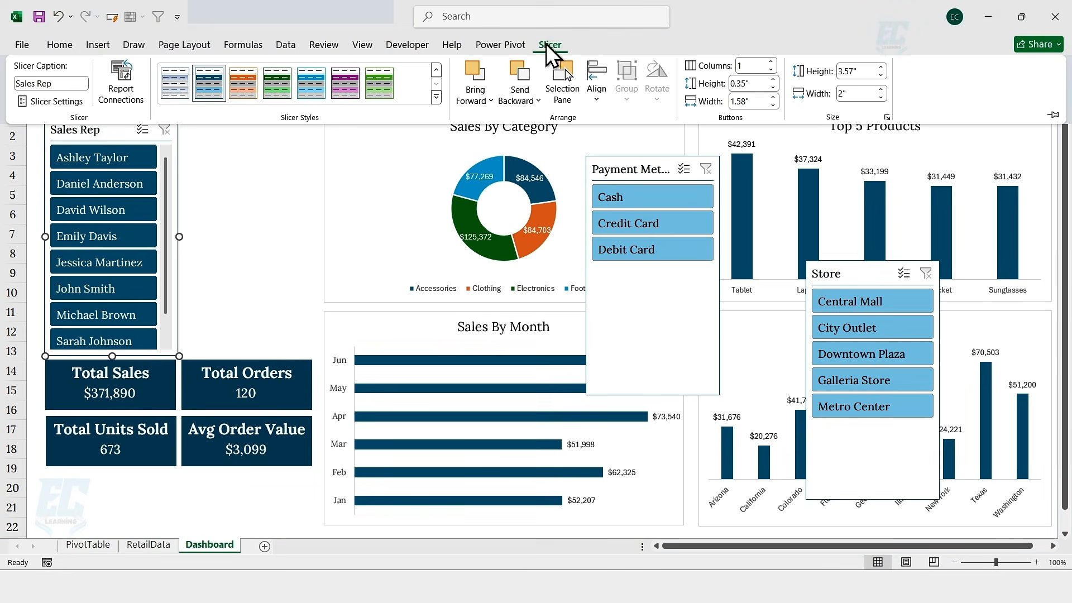
{"action": "left_click", "coordinate": [772, 63]}
{"action": "left_click_drag", "start_coordinate": [180, 212], "coordinate": [179, 263]}
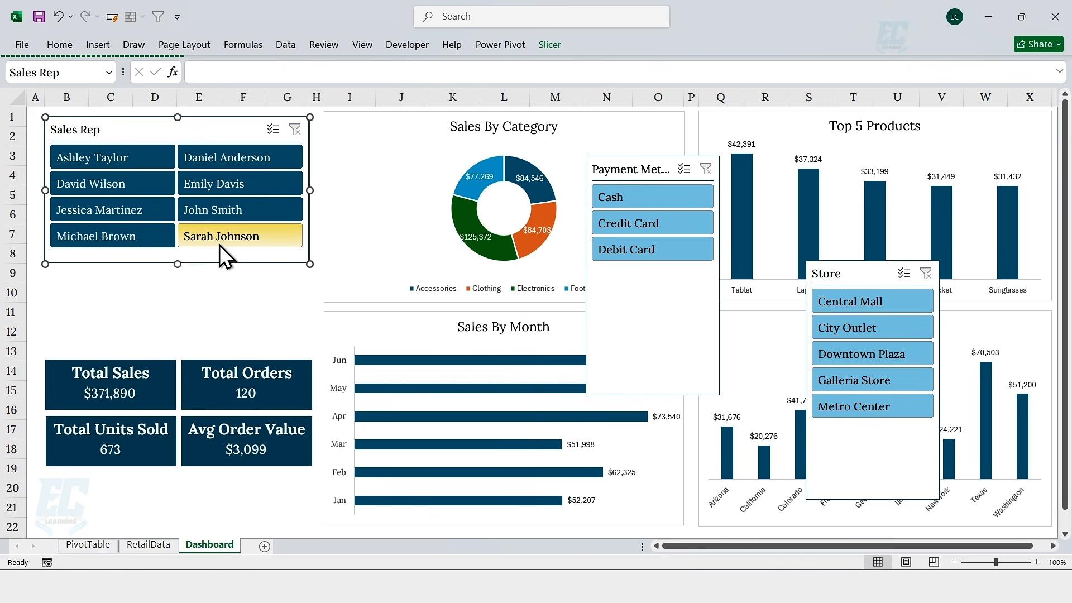
{"action": "left_click", "coordinate": [623, 170]}
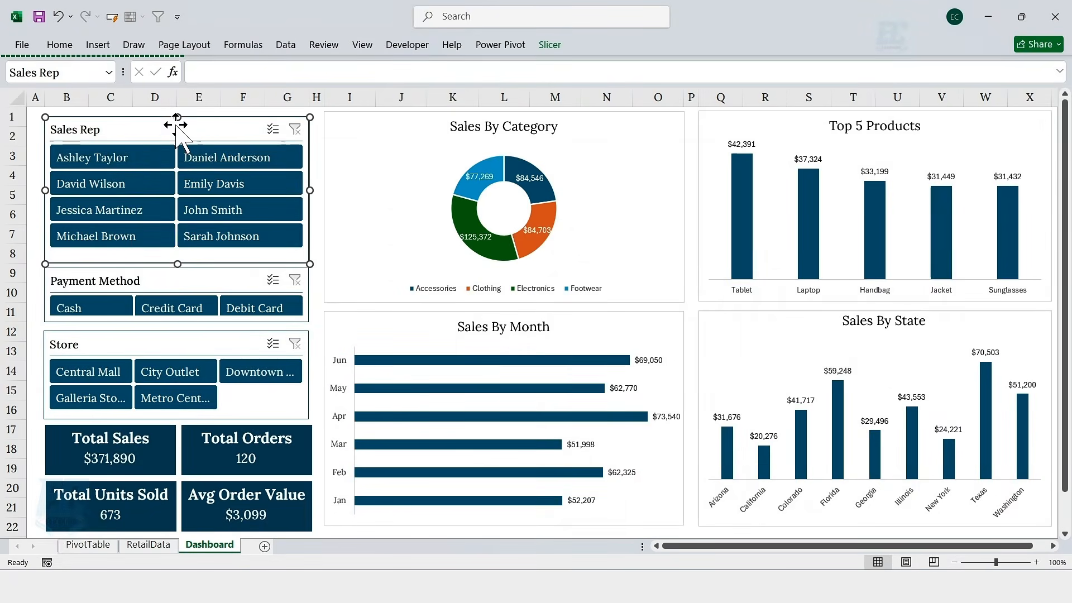
Test the Sales Rep slicer by filtering the dashboard for several sales reps in turn, and clear its filter
{"action": "left_click", "coordinate": [137, 159]}
{"action": "left_click", "coordinate": [205, 161]}
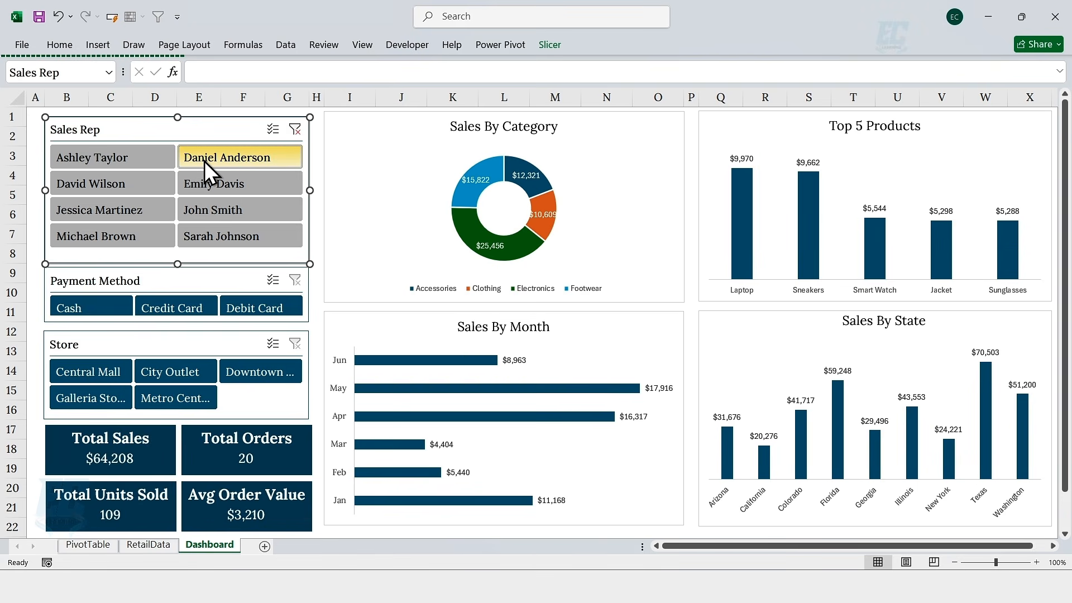
{"action": "left_click", "coordinate": [211, 180]}
{"action": "left_click", "coordinate": [159, 180]}
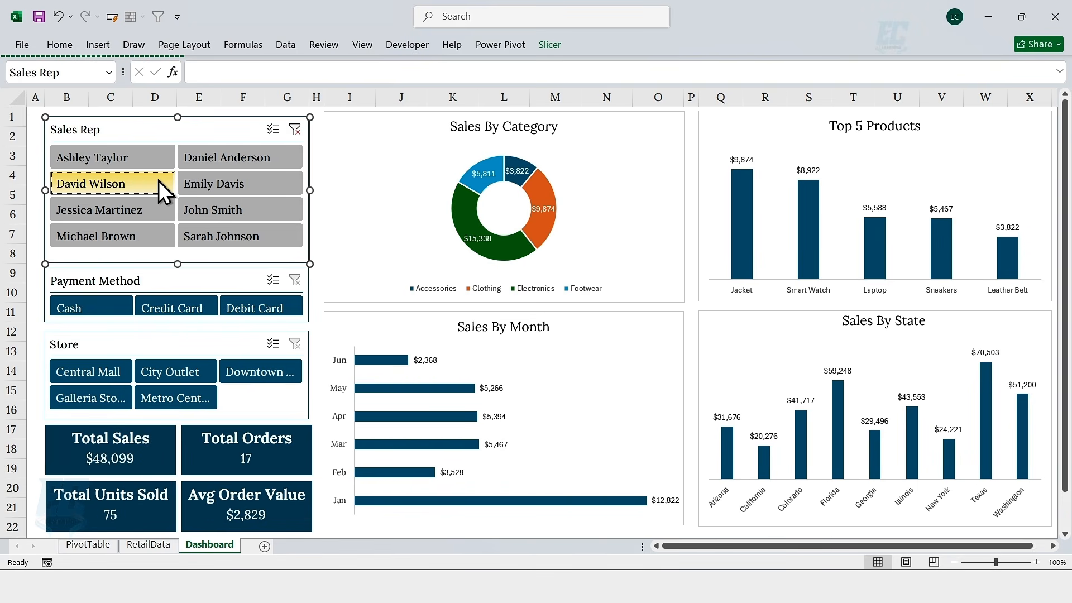
{"action": "left_click", "coordinate": [202, 234]}
{"action": "left_click", "coordinate": [295, 130]}
Test the Payment Method slicer with Cash, Credit Card and Debit Card in turn, and clear its filter
{"action": "left_click", "coordinate": [84, 307]}
{"action": "left_click", "coordinate": [191, 308]}
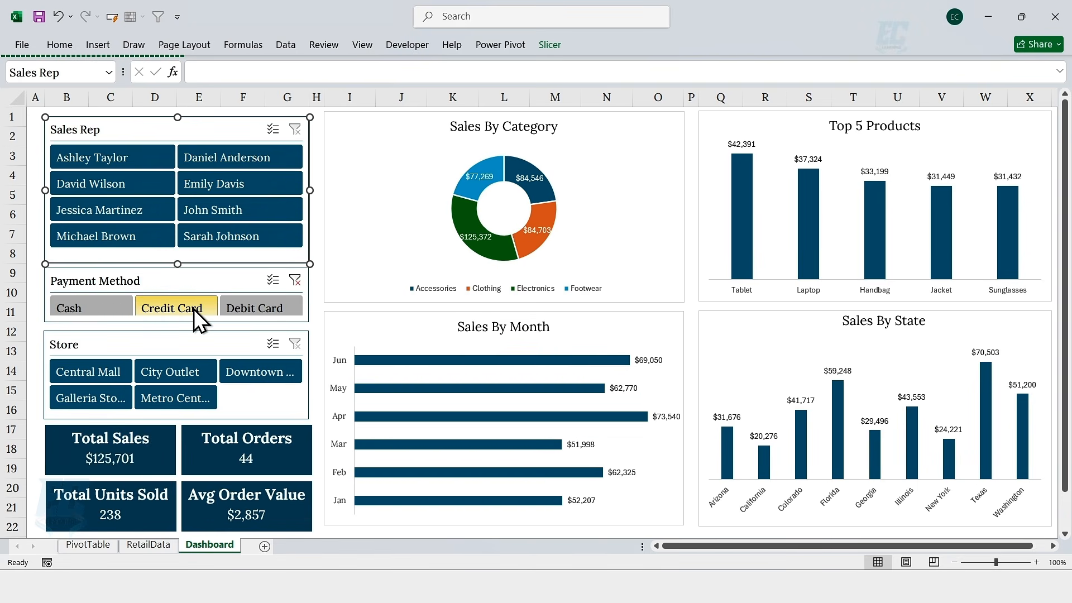
{"action": "left_click", "coordinate": [240, 308]}
{"action": "left_click", "coordinate": [294, 279]}
Test the Store slicer by filtering for Central Mall, City Outlet, Downtown Plaza, Metro Center and Galleria Store in turn
{"action": "left_click", "coordinate": [104, 371]}
{"action": "left_click", "coordinate": [165, 371]}
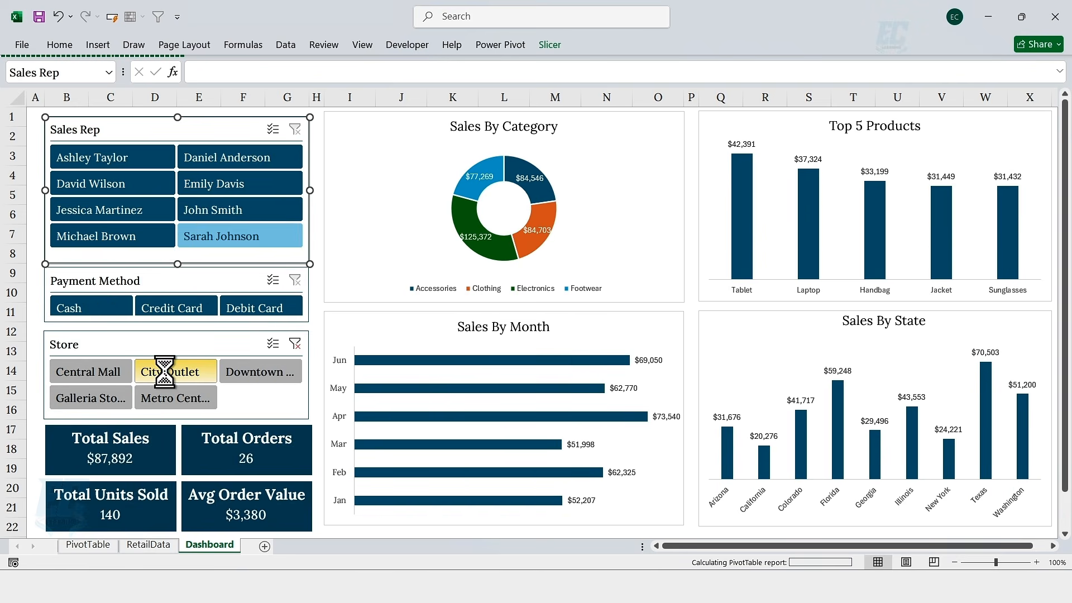
{"action": "left_click", "coordinate": [239, 372]}
{"action": "left_click", "coordinate": [172, 398]}
{"action": "left_click", "coordinate": [104, 398]}
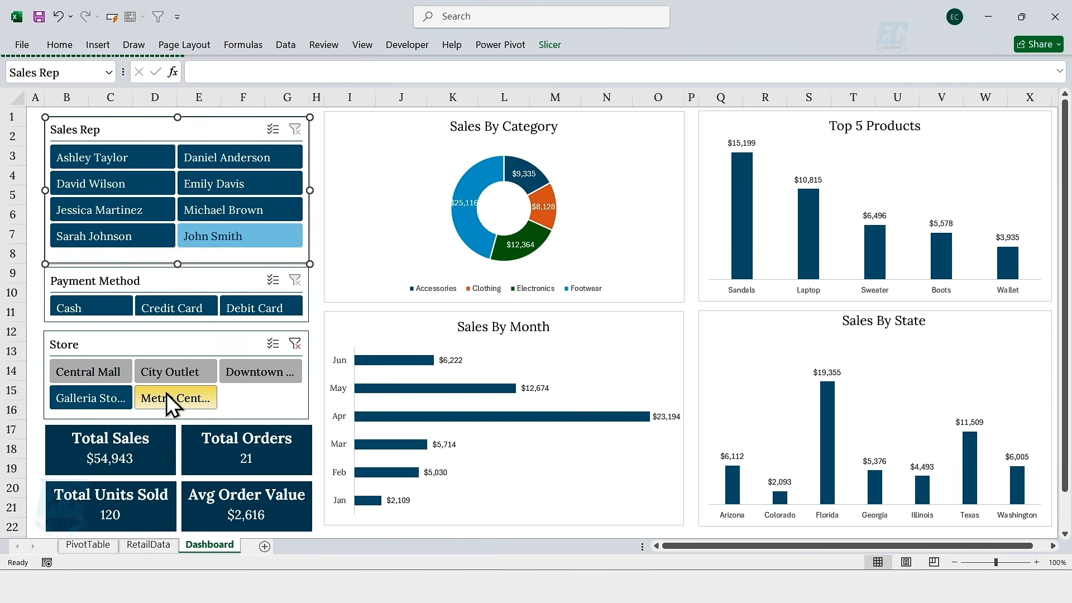